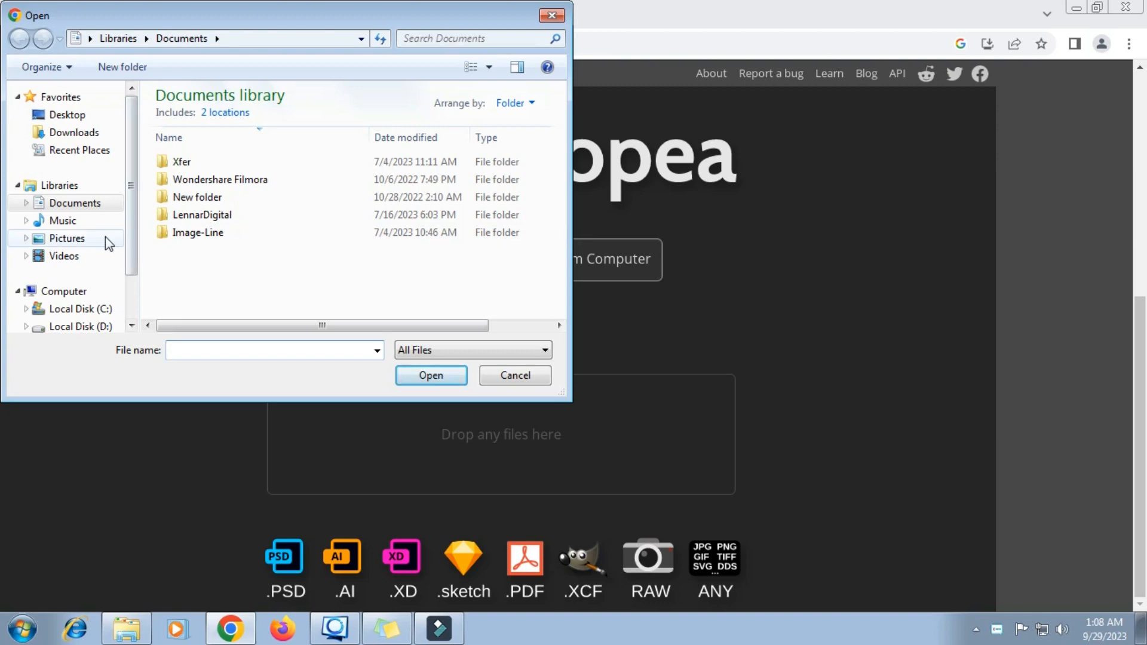
Open the portrait photo of the long-haired woman from the Pictures library
left_click(103, 237)
left_click(193, 202)
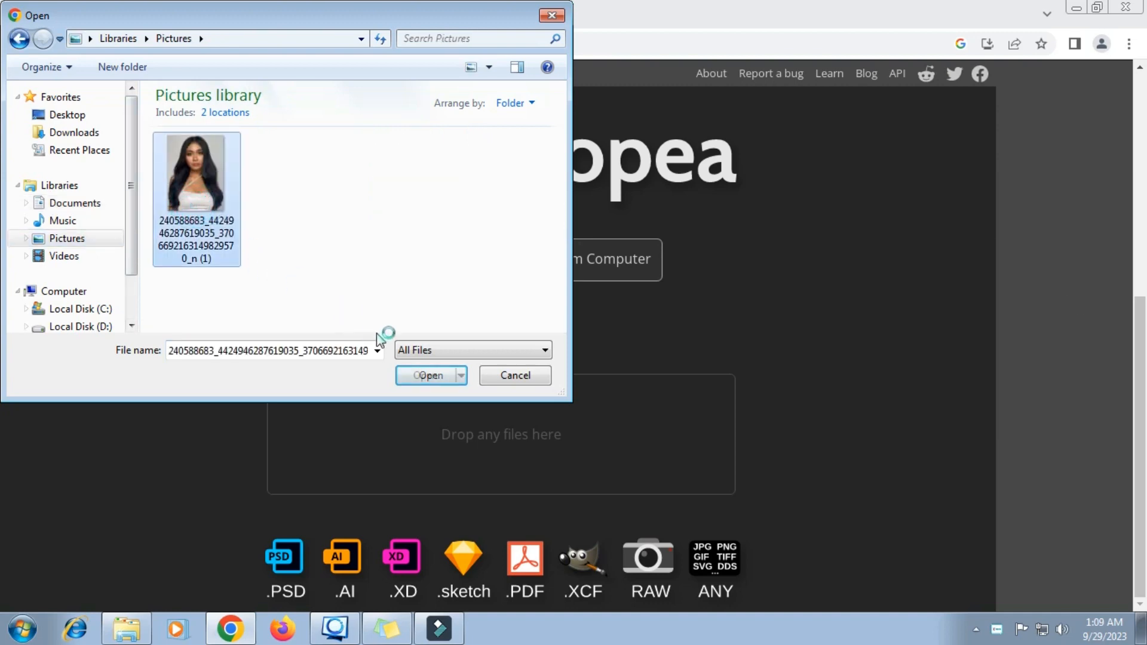
left_click(425, 375)
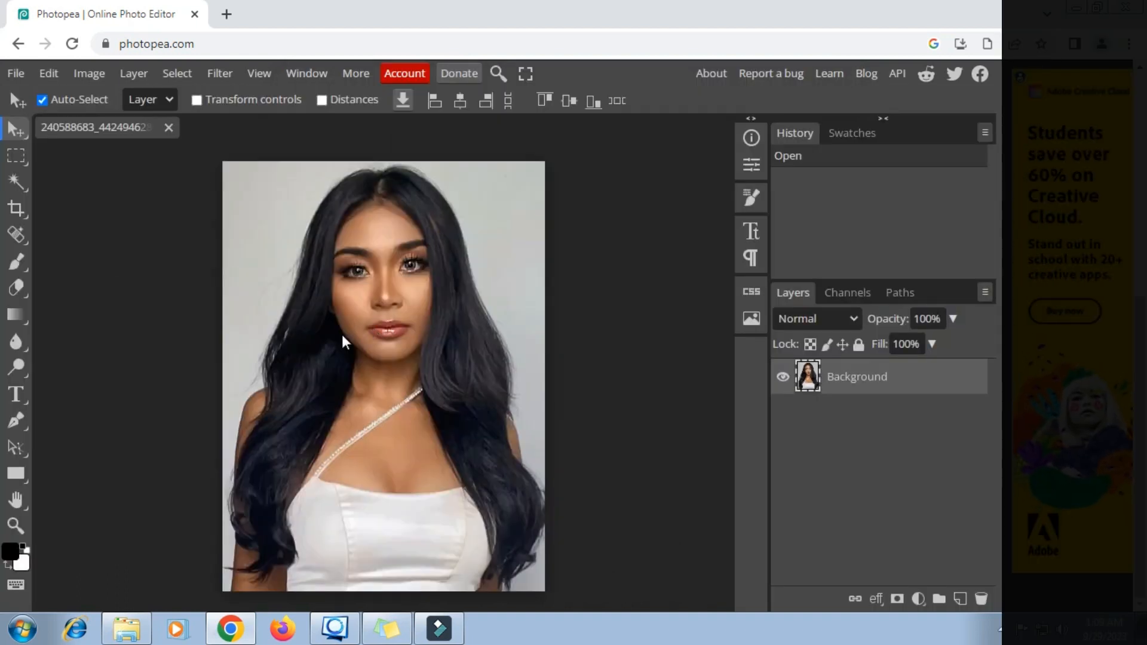
Pan the portrait to one side of the workspace to free up space, and try zooming in and back out on it
left_click(17, 499)
left_click_drag(308, 406, 141, 419)
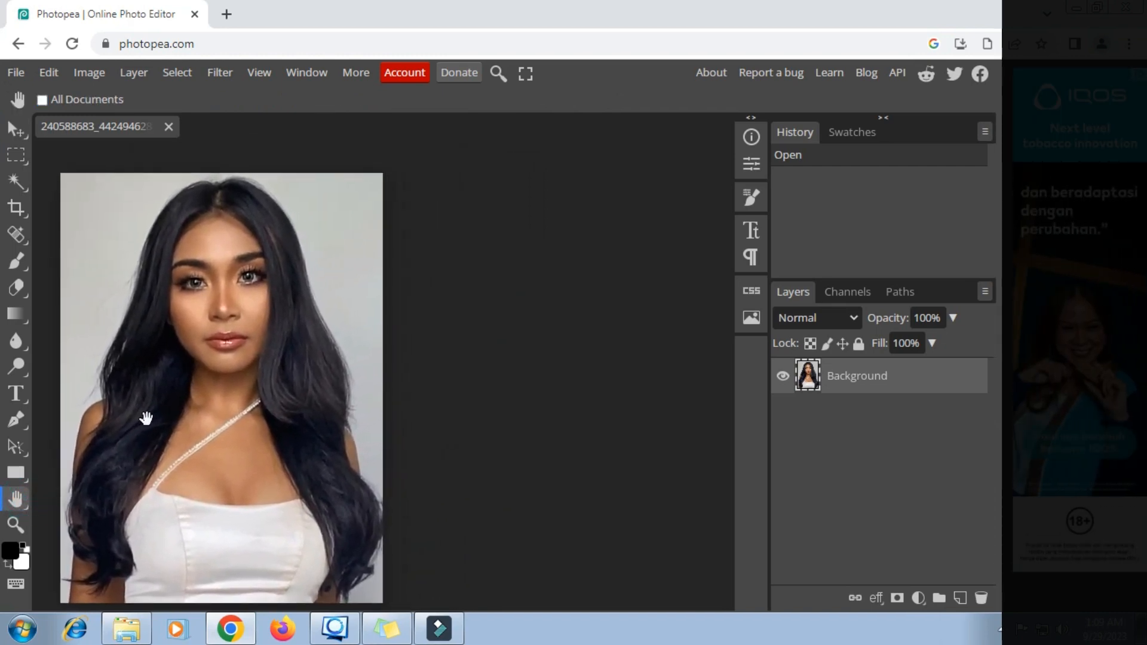
left_click(23, 527)
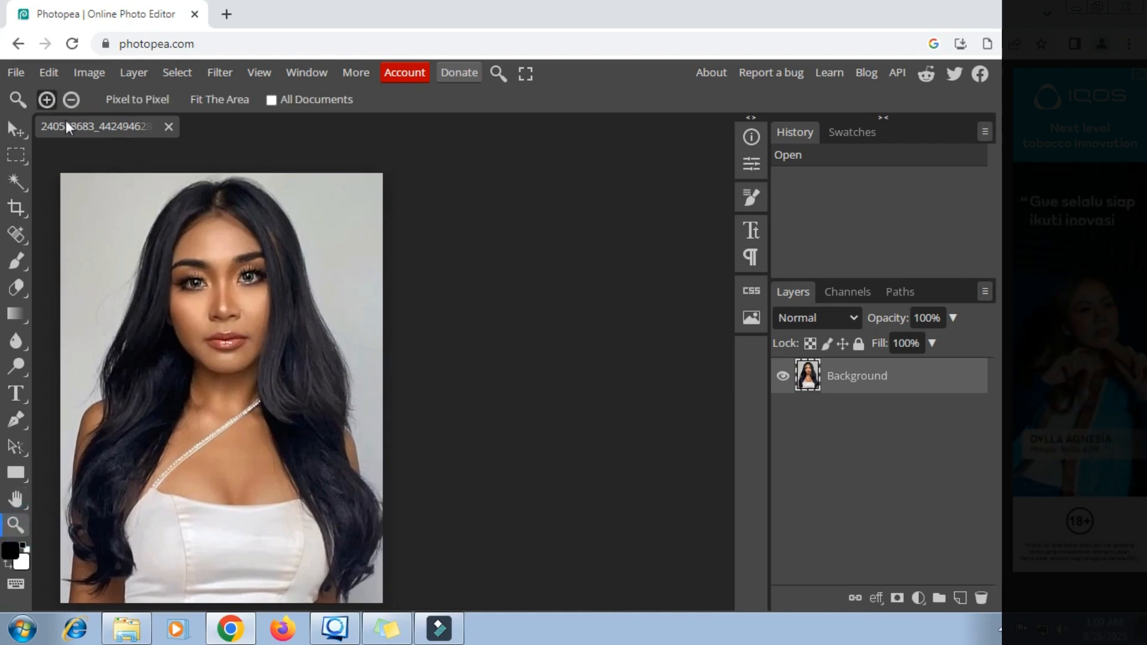
left_click(250, 303)
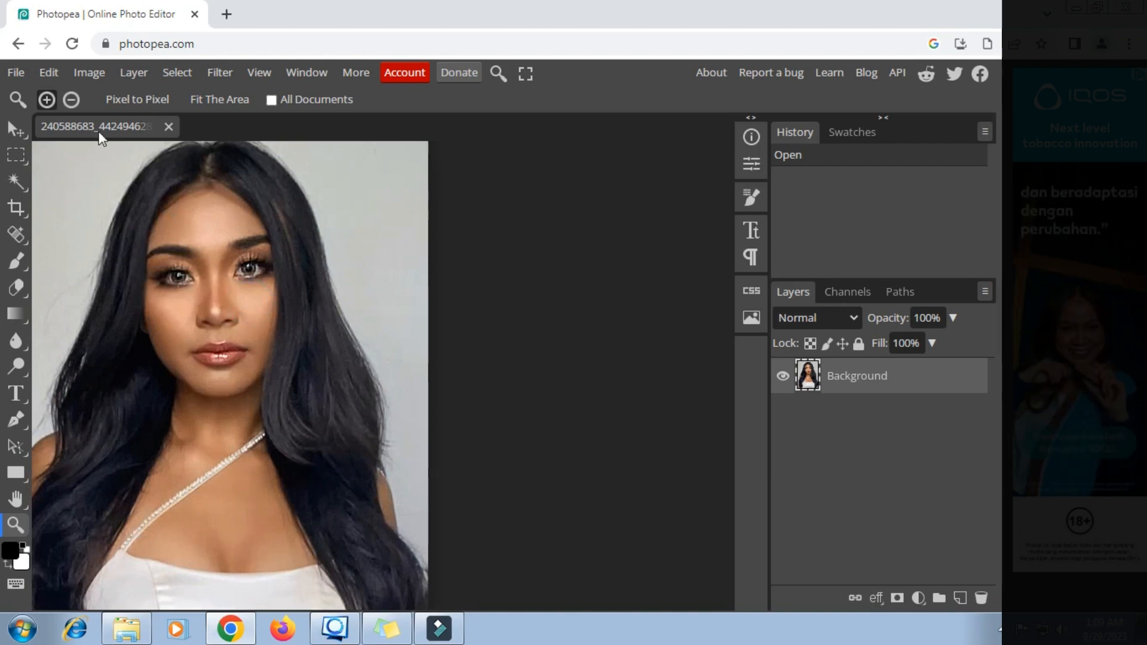
left_click(74, 101)
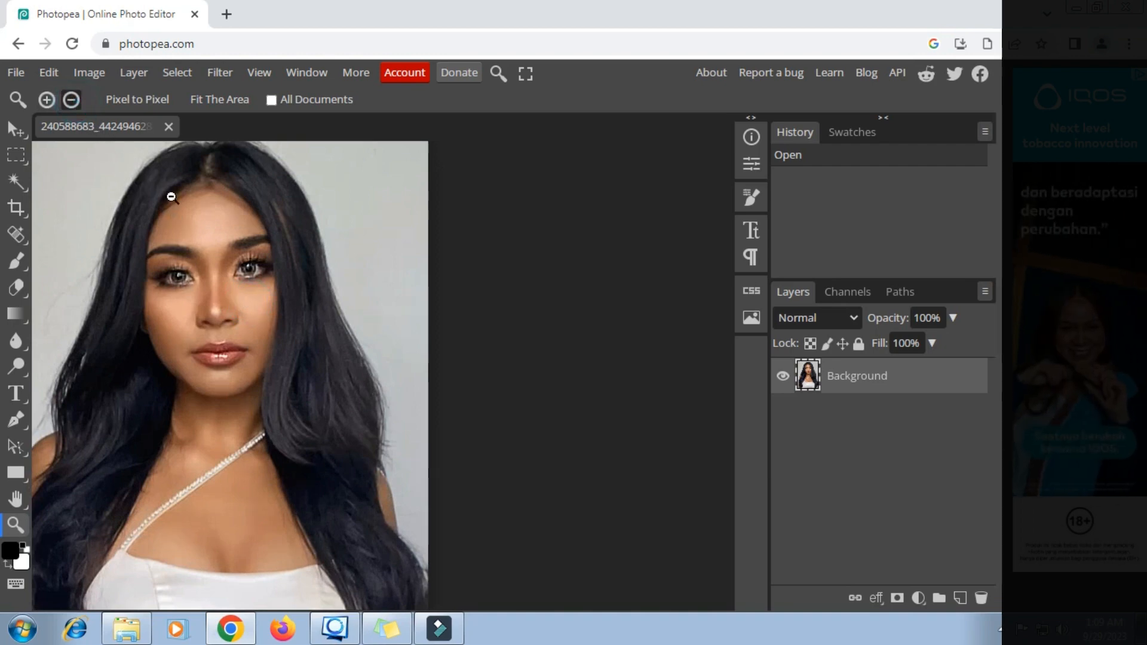
left_click(197, 233)
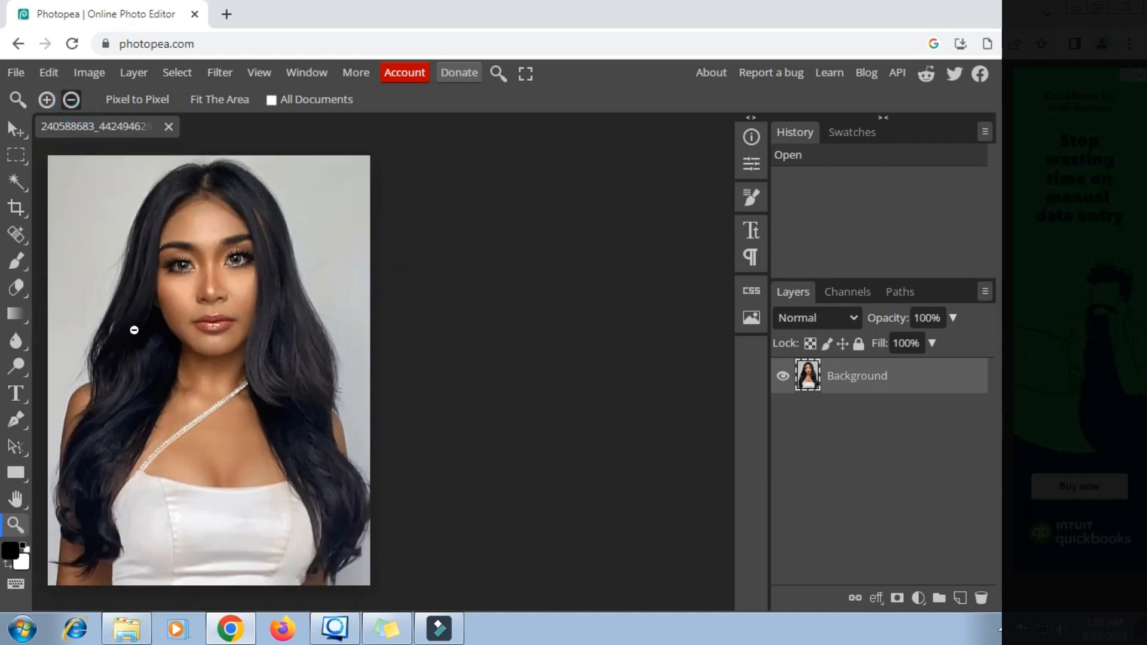
left_click(16, 499)
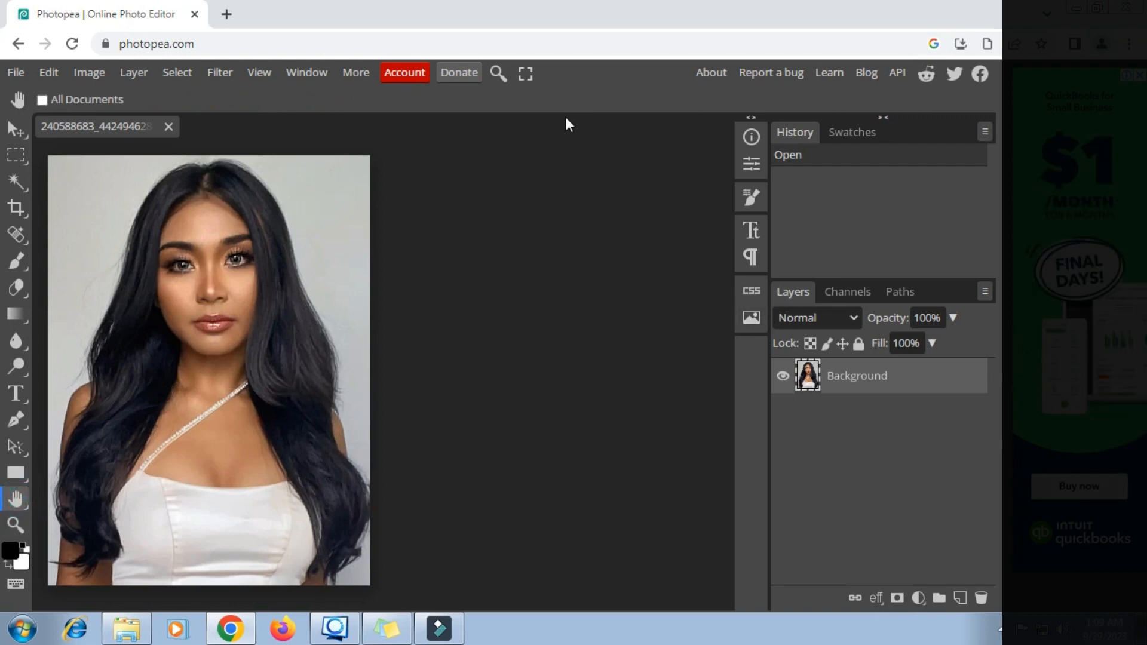
Install the Dezgo Text-to-Image plugin and close the plugin gallery
left_click(310, 72)
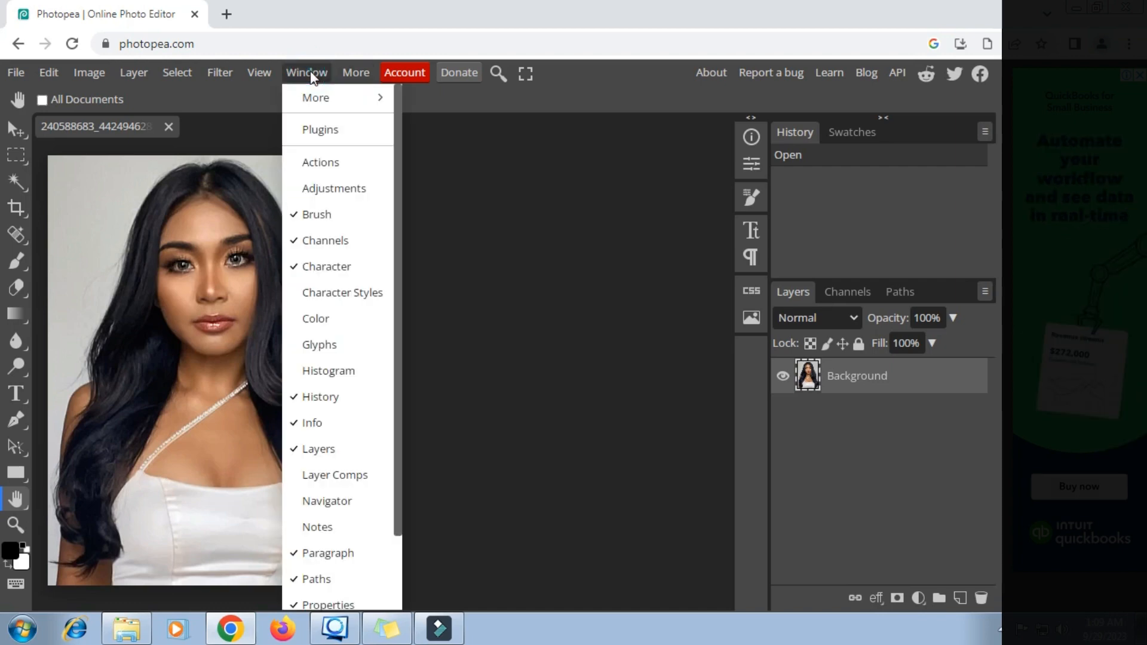
left_click(324, 129)
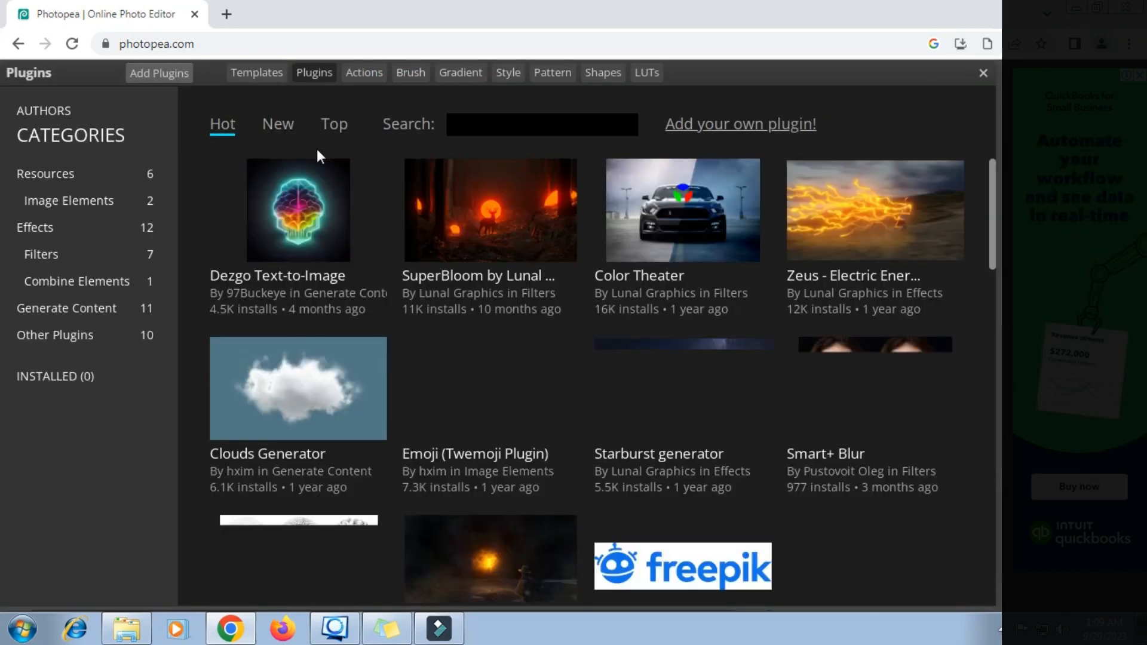
left_click(307, 274)
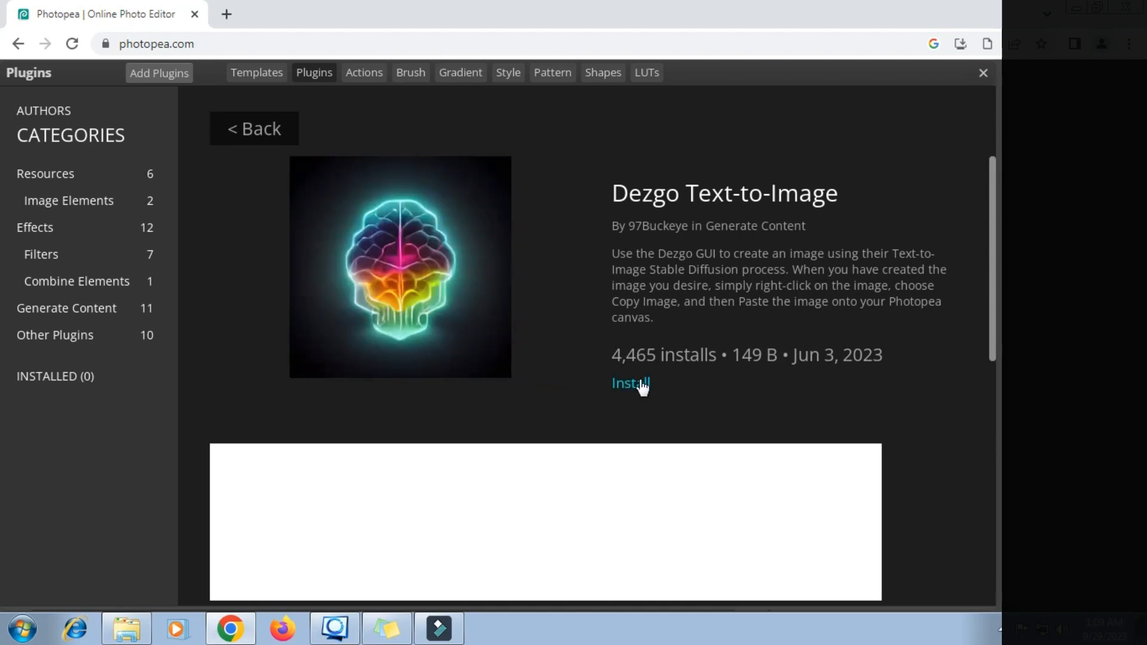
left_click(637, 382)
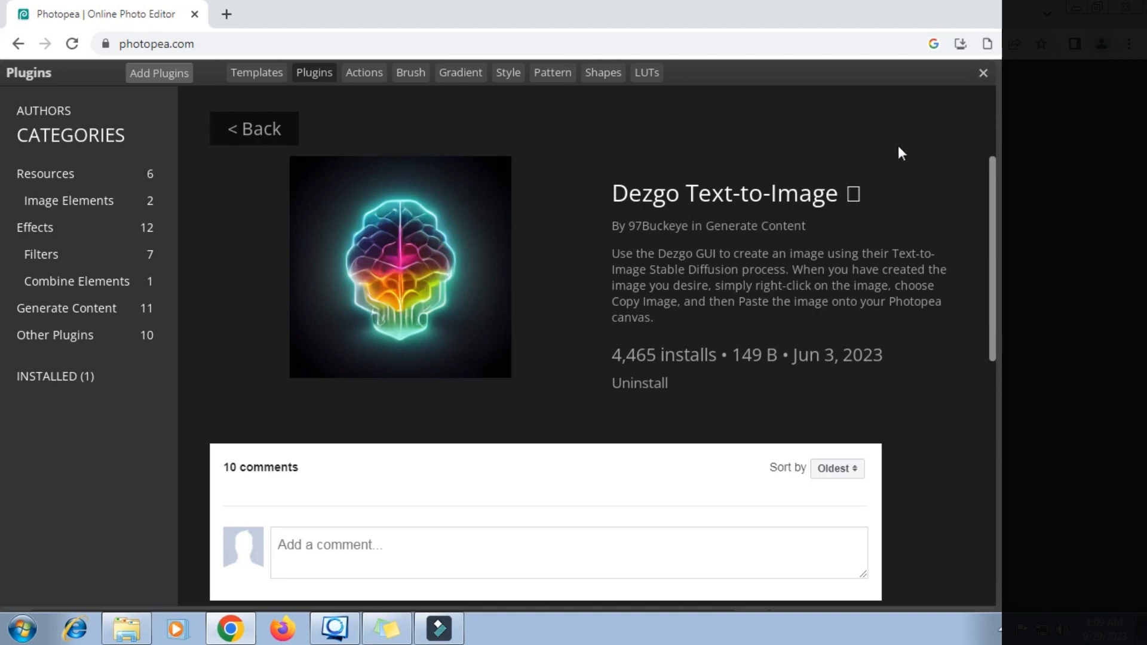
left_click(983, 73)
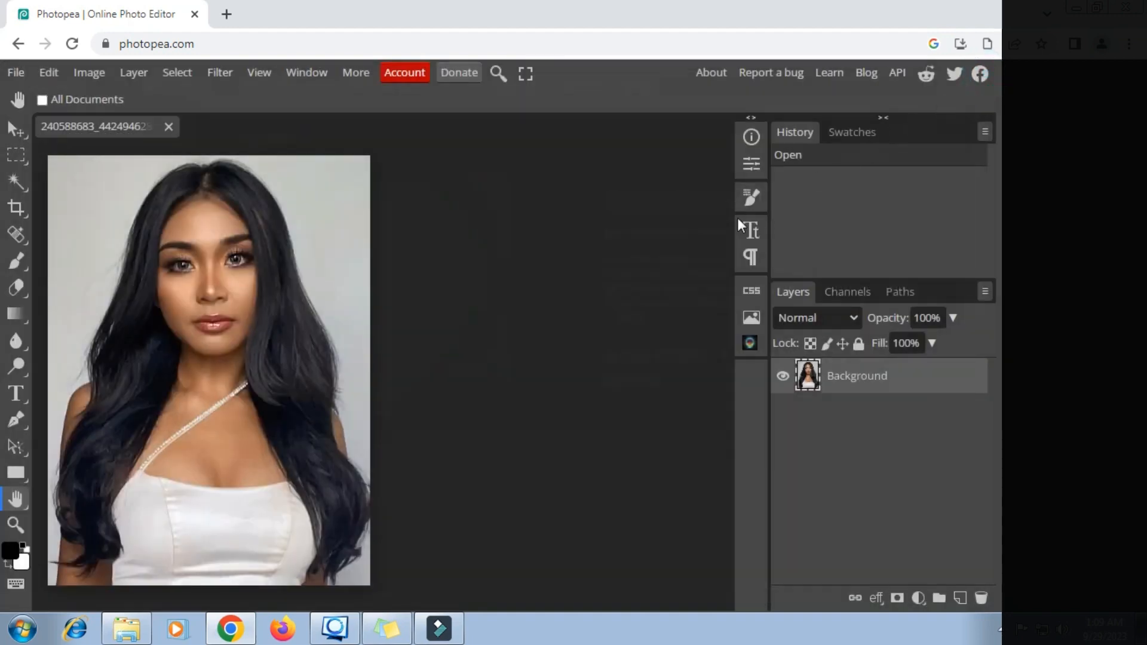
Open the Dezgo Stable Diffusion plugin, enlarge it beside the portrait and switch it to Controlled Text-to-Image
left_click(749, 342)
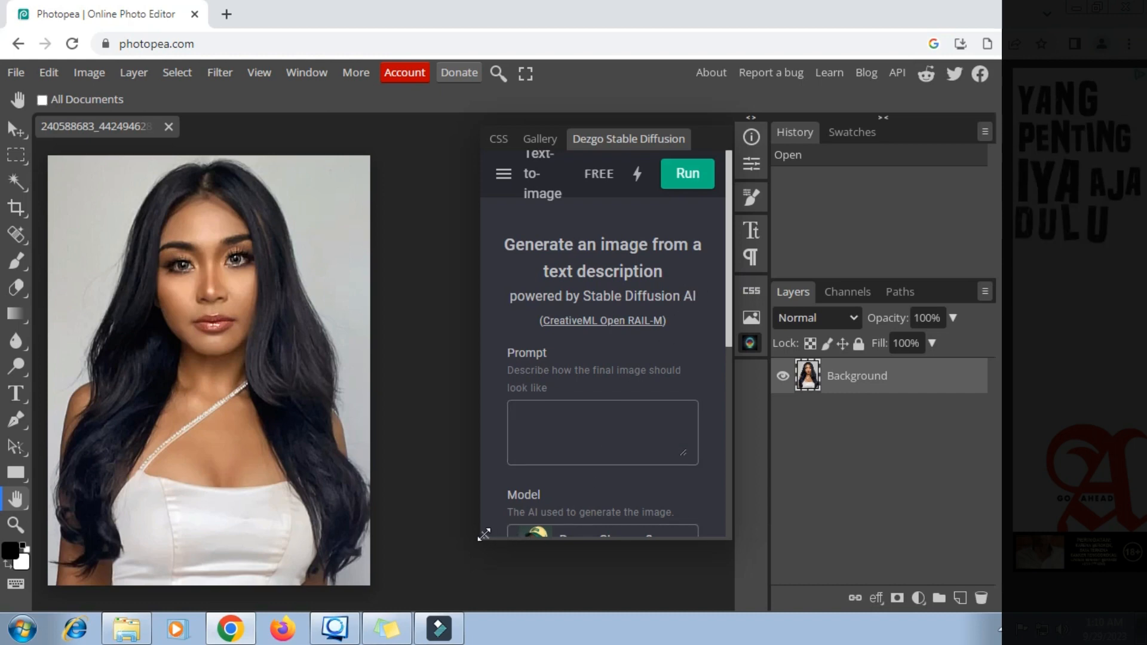
left_click_drag(484, 534, 383, 600)
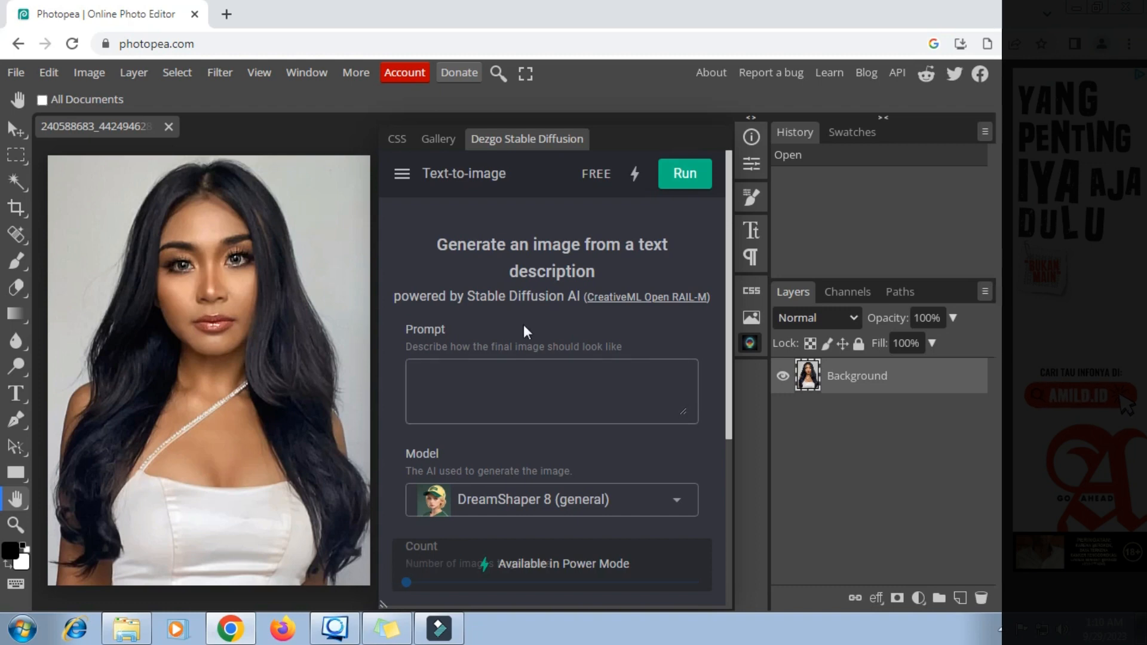
left_click(403, 177)
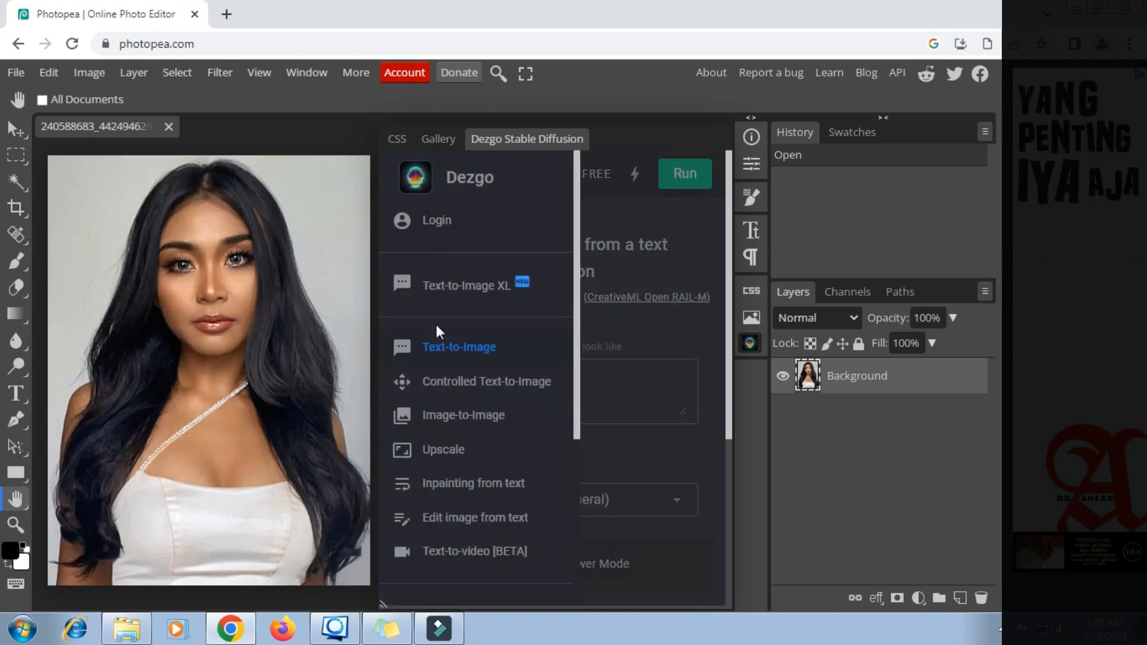
left_click(476, 385)
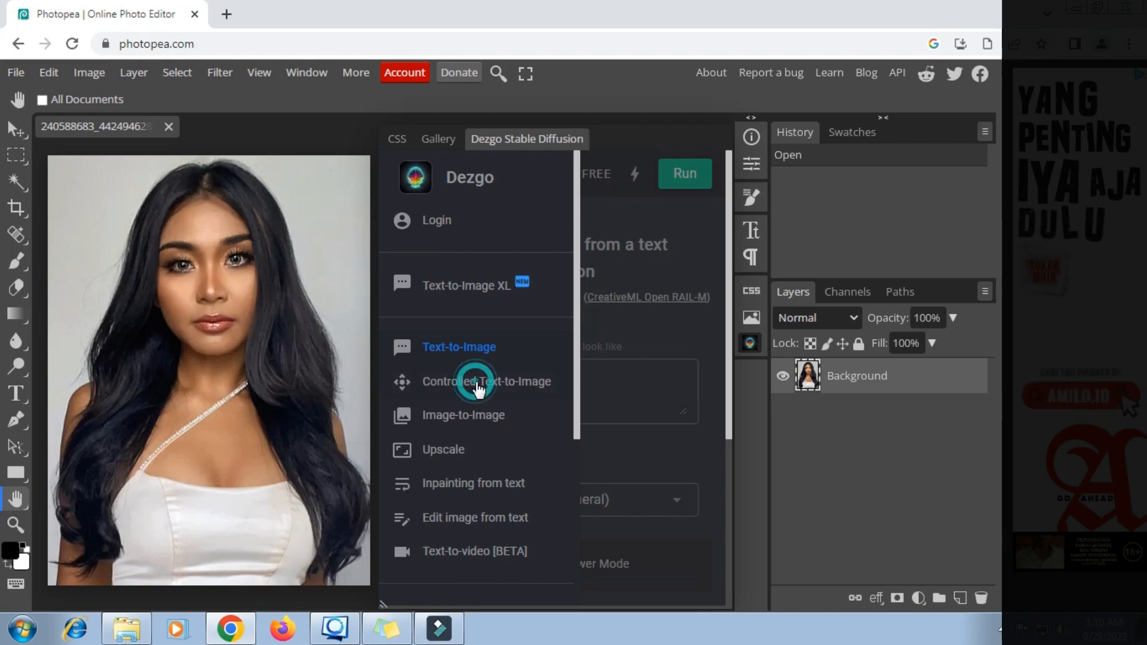
Copy the "studio photography, glamour photography, masterpiece..." text from the sticky note into Dezgo's Prompt
scroll(476, 382, "down", 1)
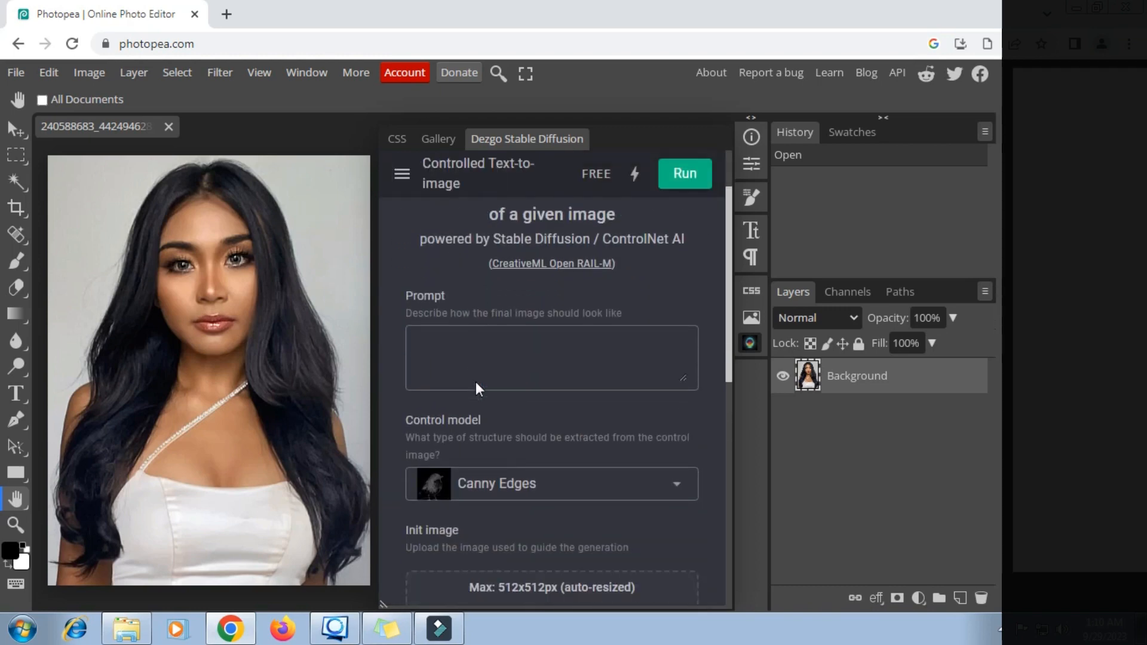
left_click(388, 627)
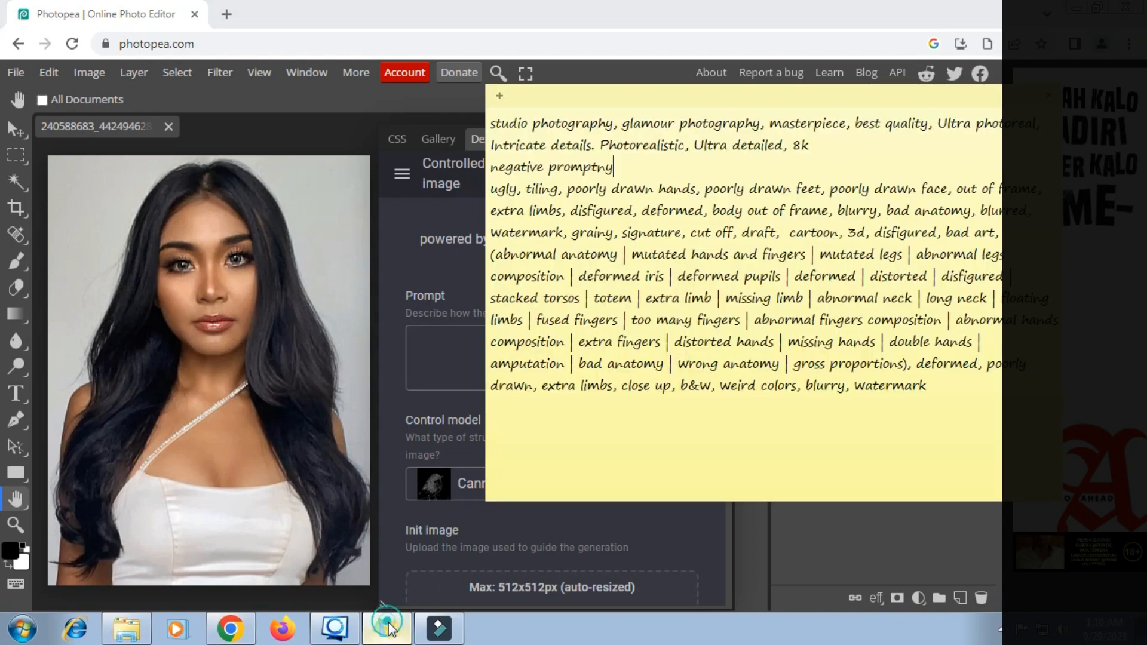
double_click(626, 141)
triple_click(626, 141)
right_click(627, 140)
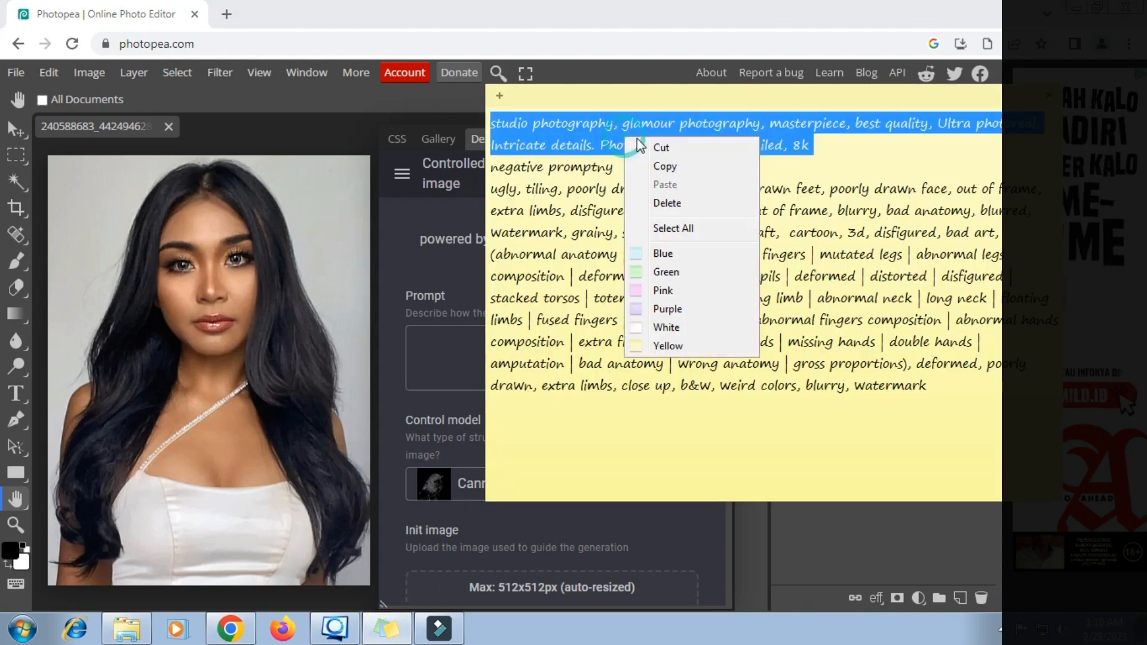
left_click(662, 167)
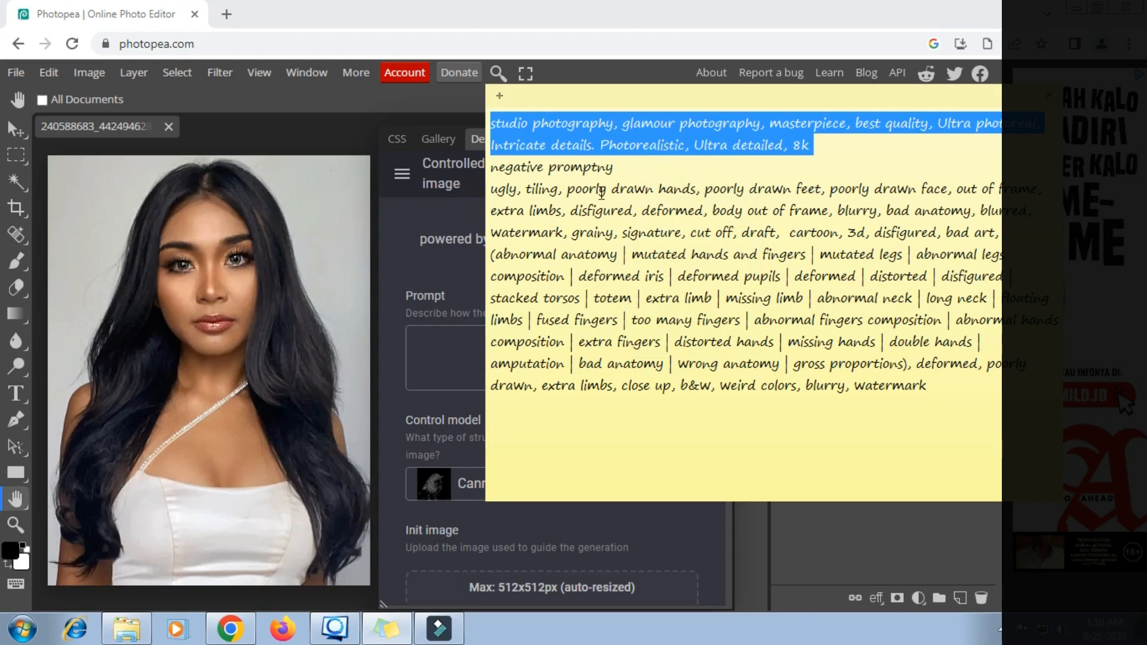
left_click(435, 345)
right_click(433, 345)
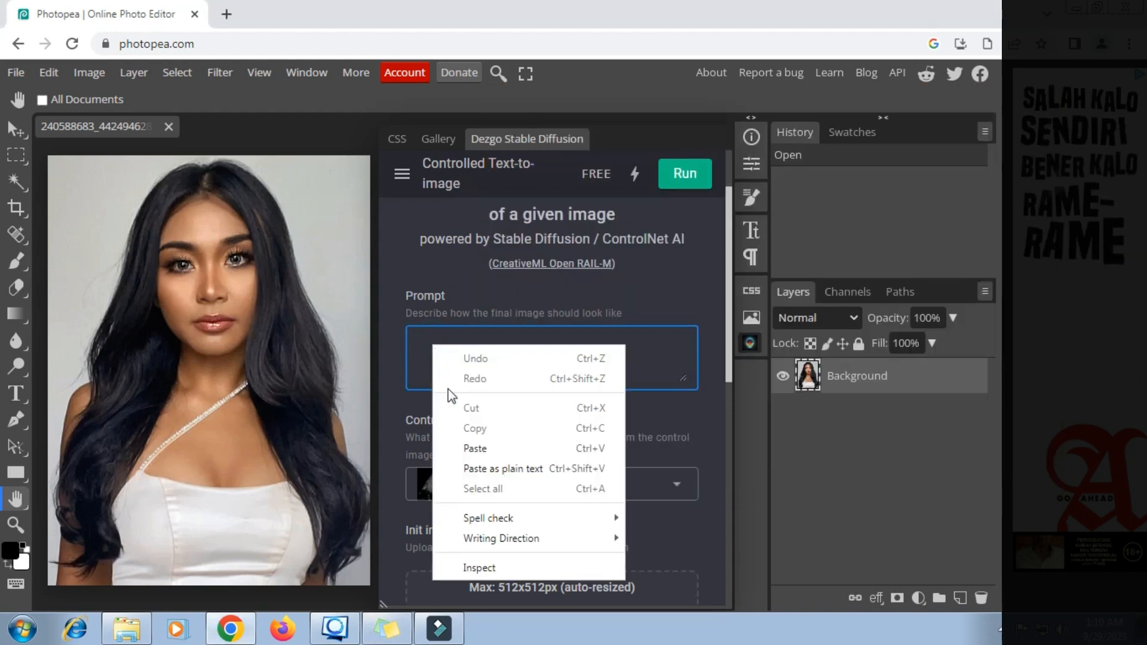
left_click(477, 449)
Set the Dezgo control model to Line Art
scroll(479, 365, "down", 3)
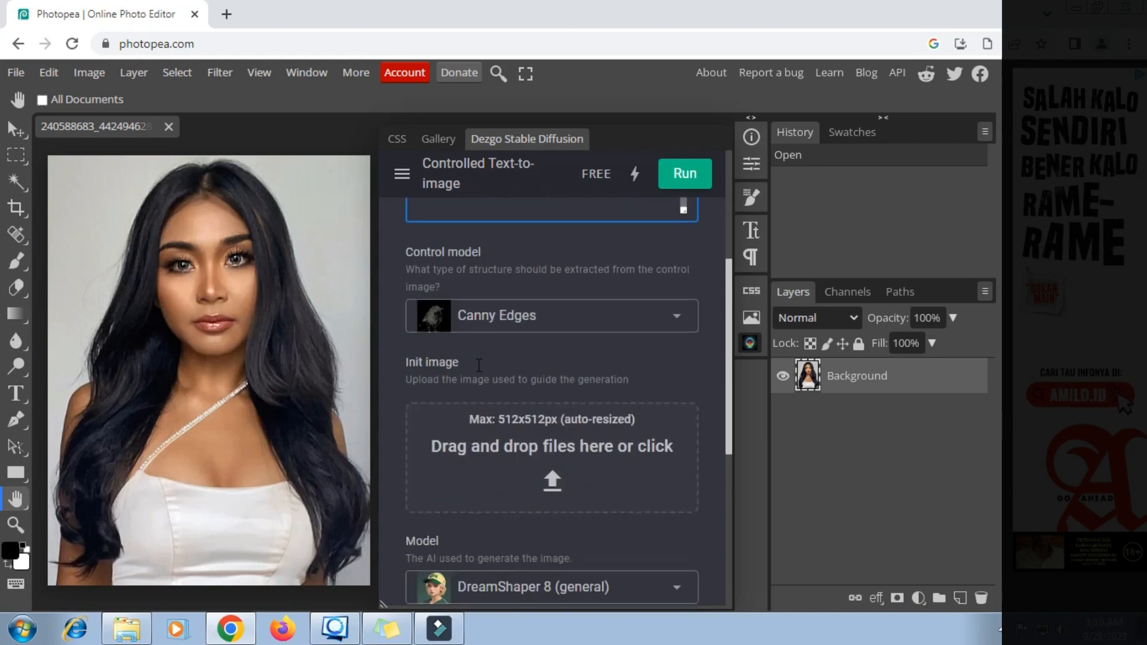
left_click(681, 314)
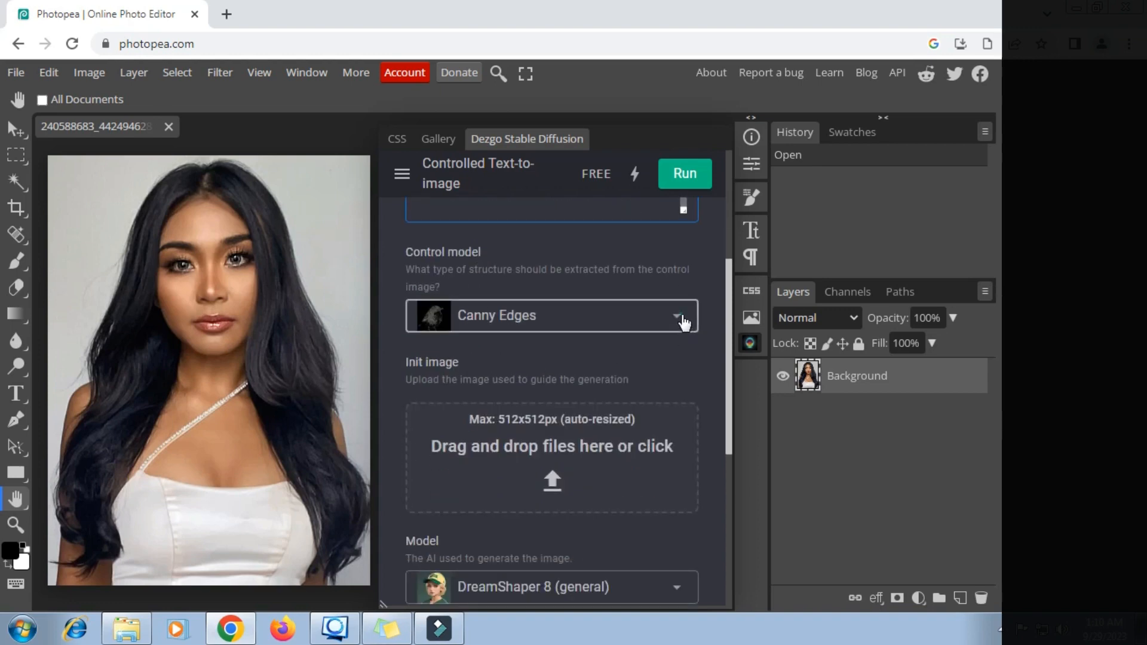
scroll(530, 369, "up", 1)
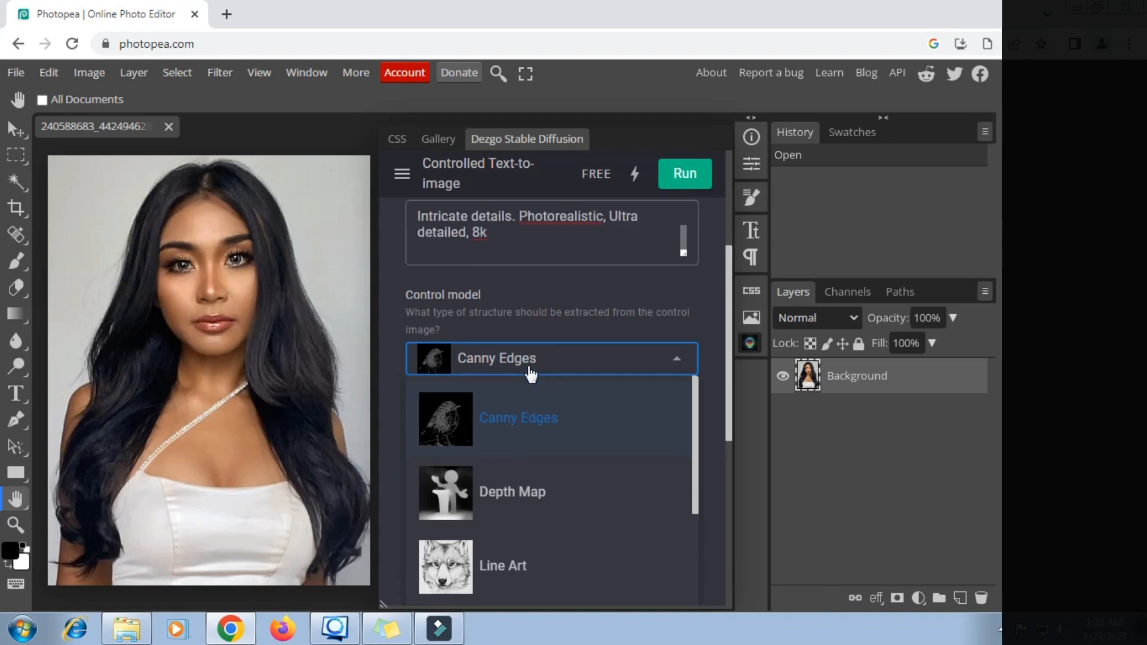
scroll(530, 369, "down", 1)
scroll(529, 372, "down", 2)
scroll(493, 424, "down", 1)
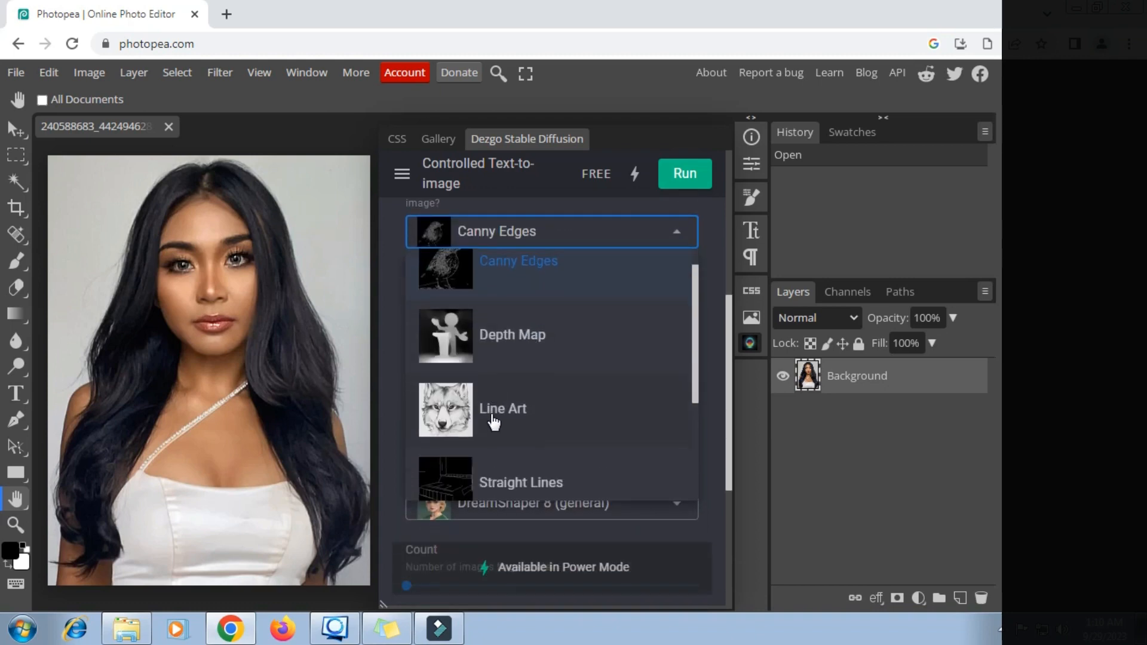
left_click(504, 359)
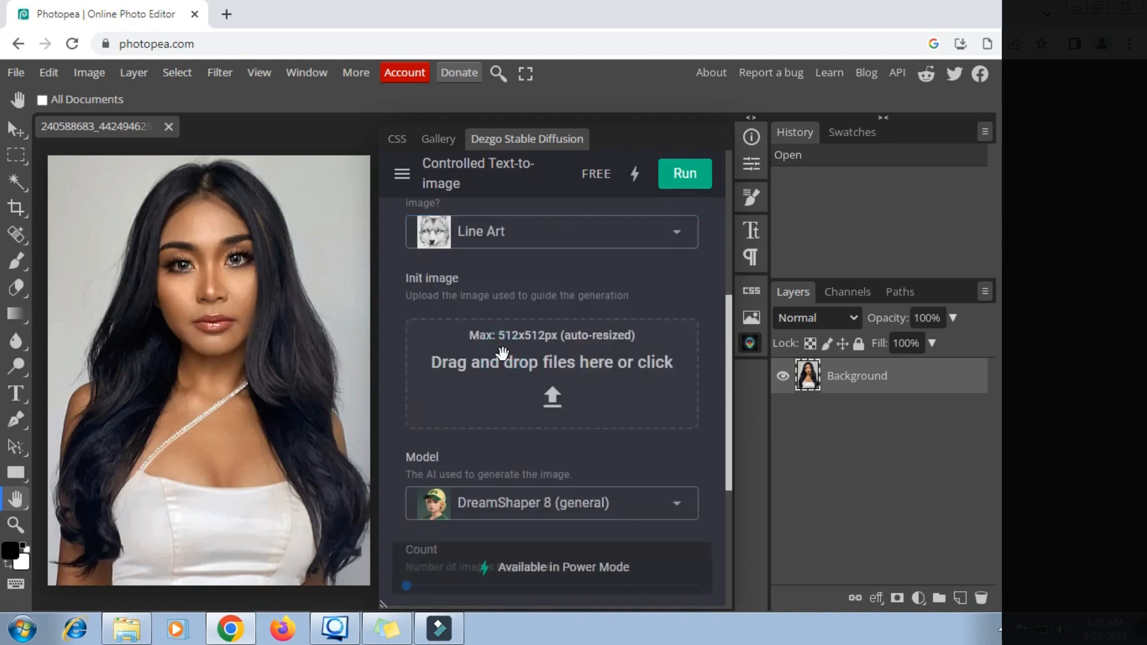
Upload the portrait photo from the Pictures library as the init image for the generation
scroll(502, 354, "down", 2)
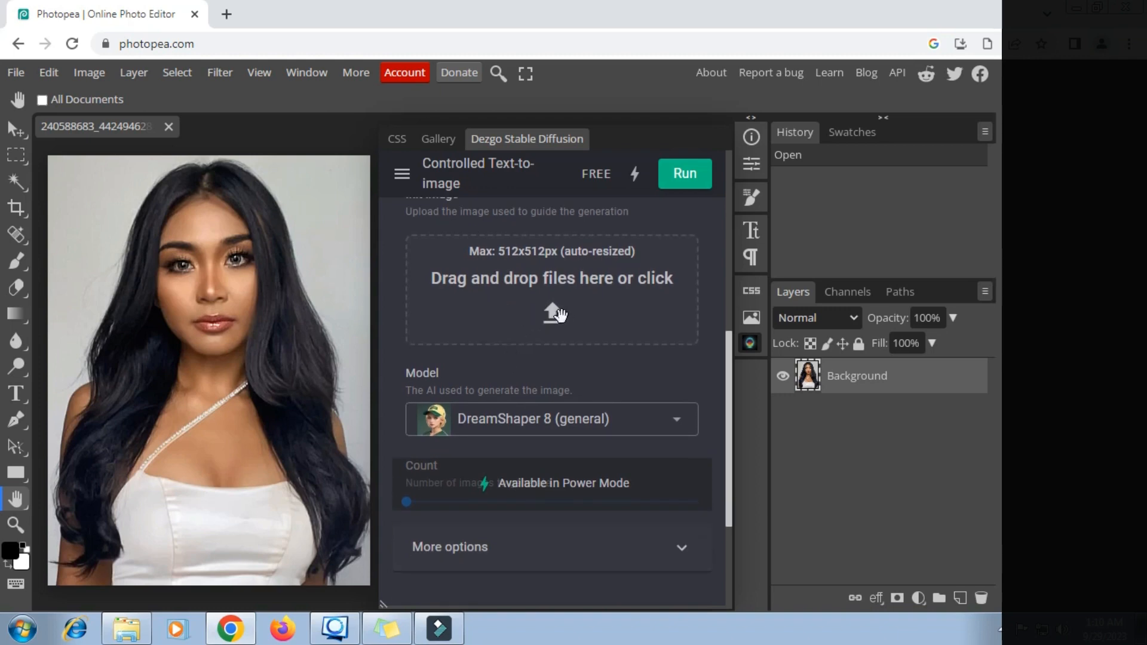
left_click(557, 310)
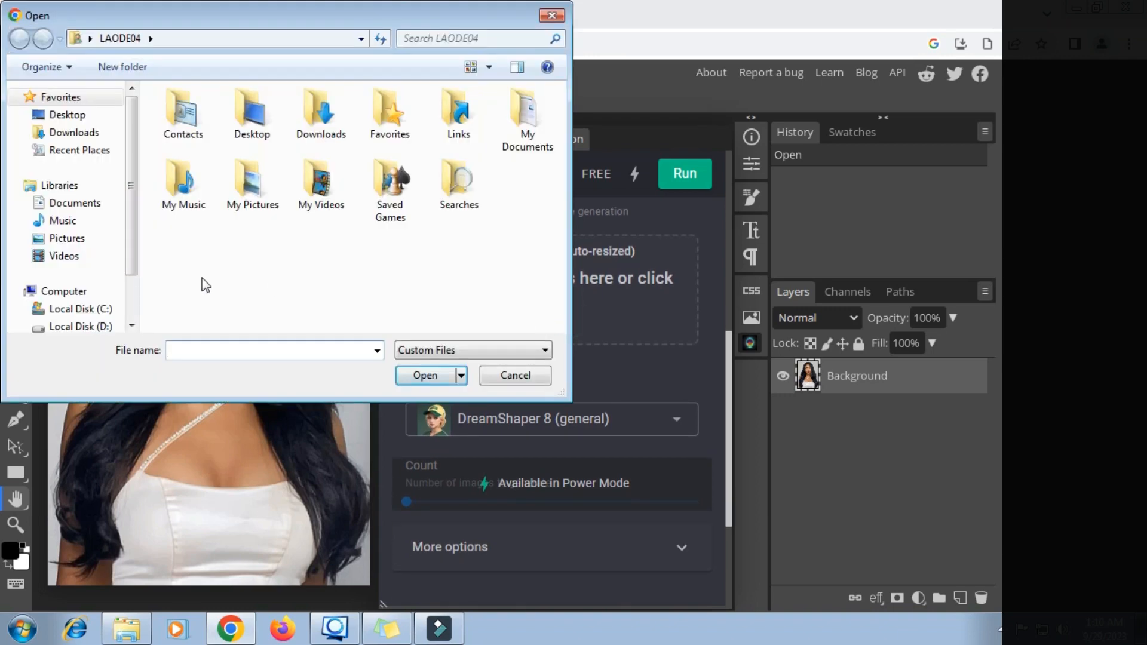
left_click(67, 238)
left_click(195, 230)
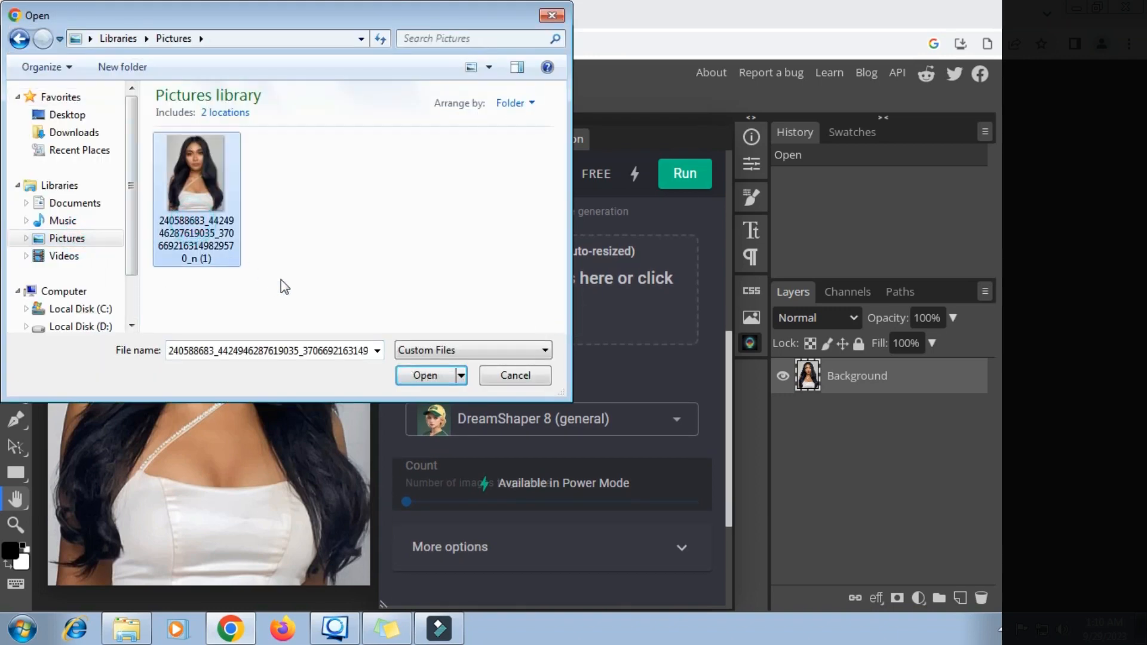
left_click(418, 377)
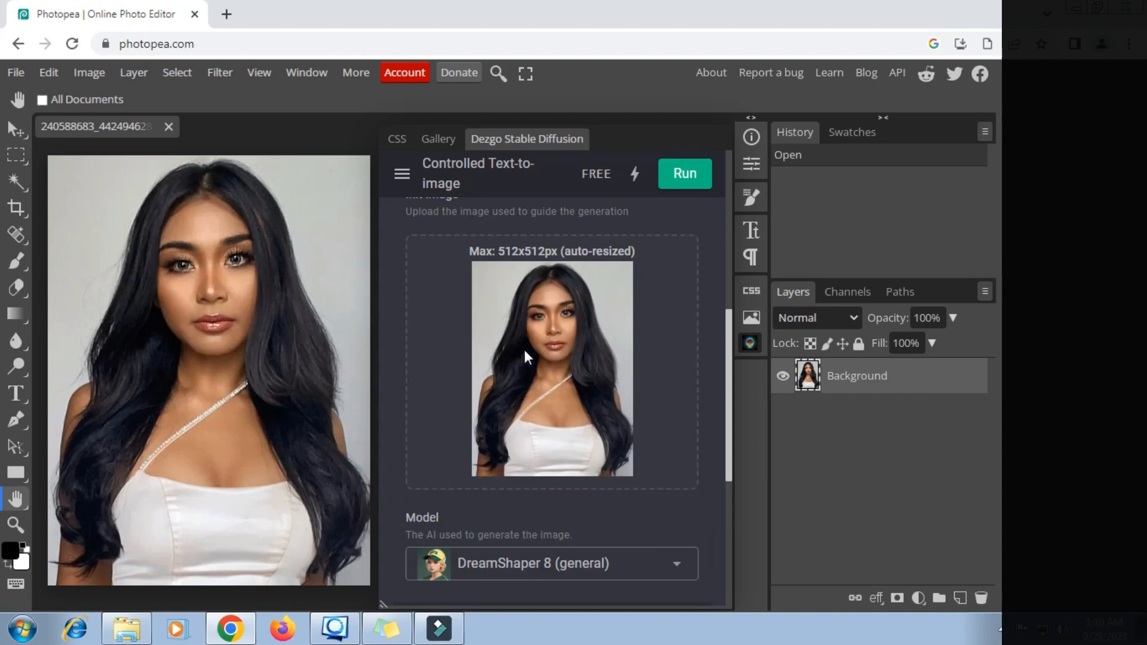
Set the Dezgo image generation model to Deliberate 2 (general)
scroll(531, 352, "down", 4)
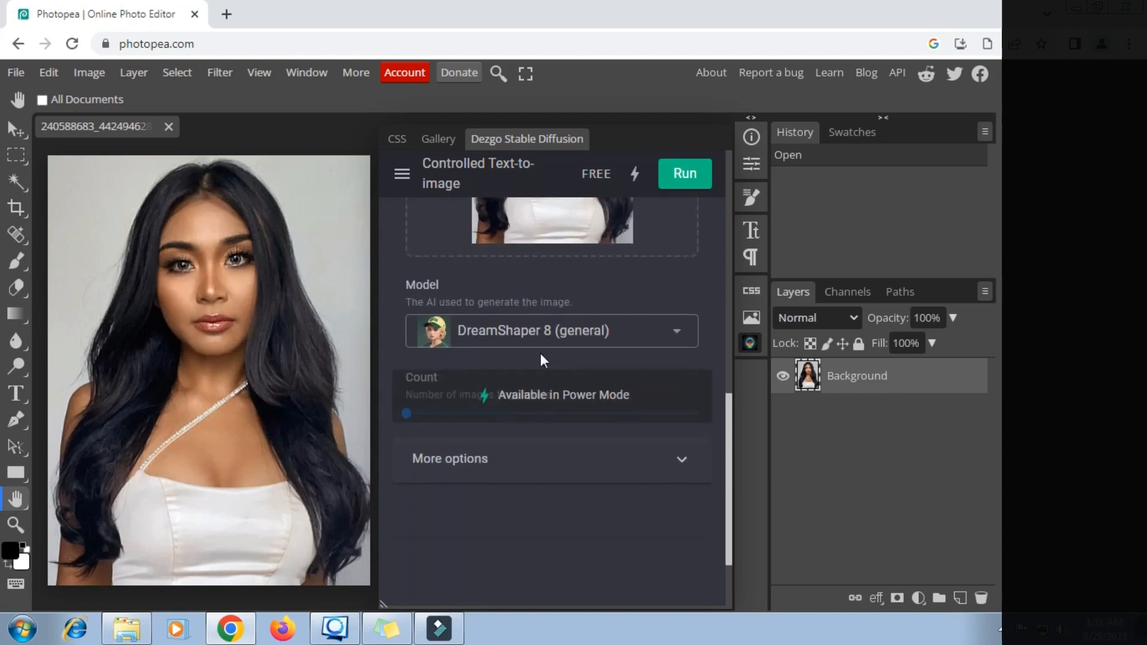
left_click(679, 309)
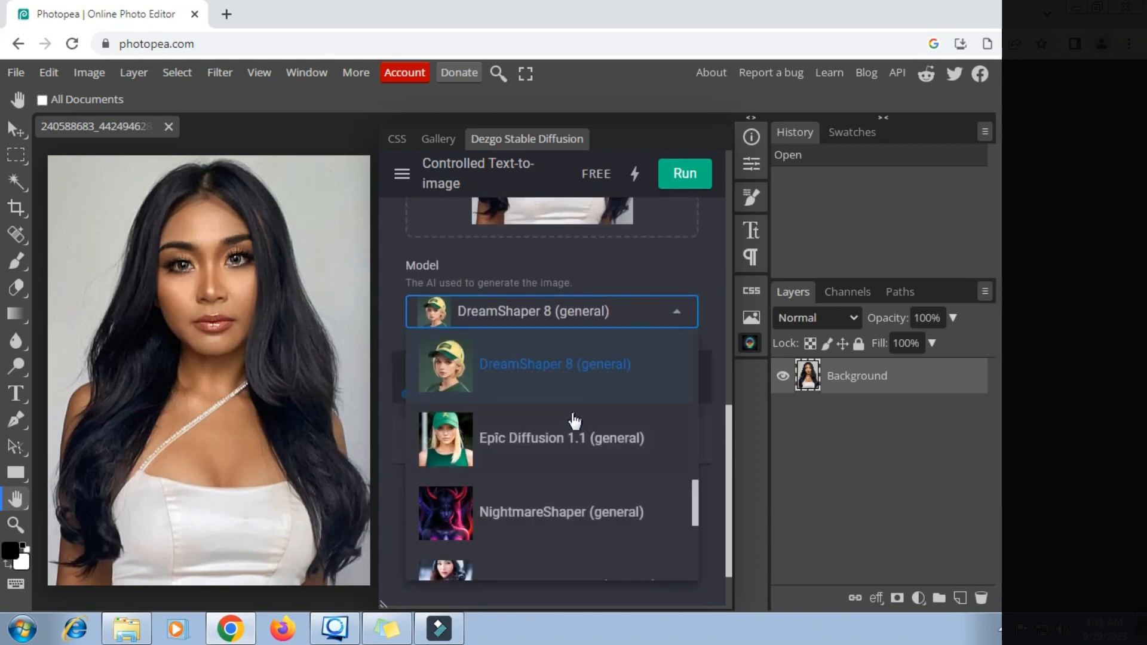
scroll(575, 421, "up", 4)
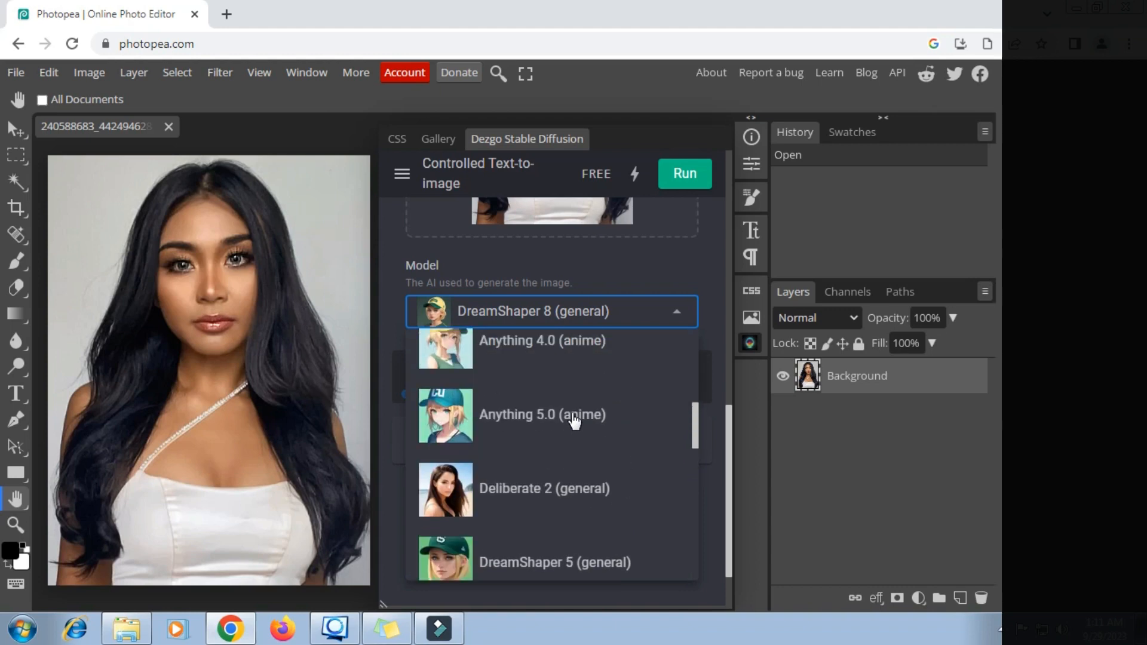
scroll(575, 422, "down", 1)
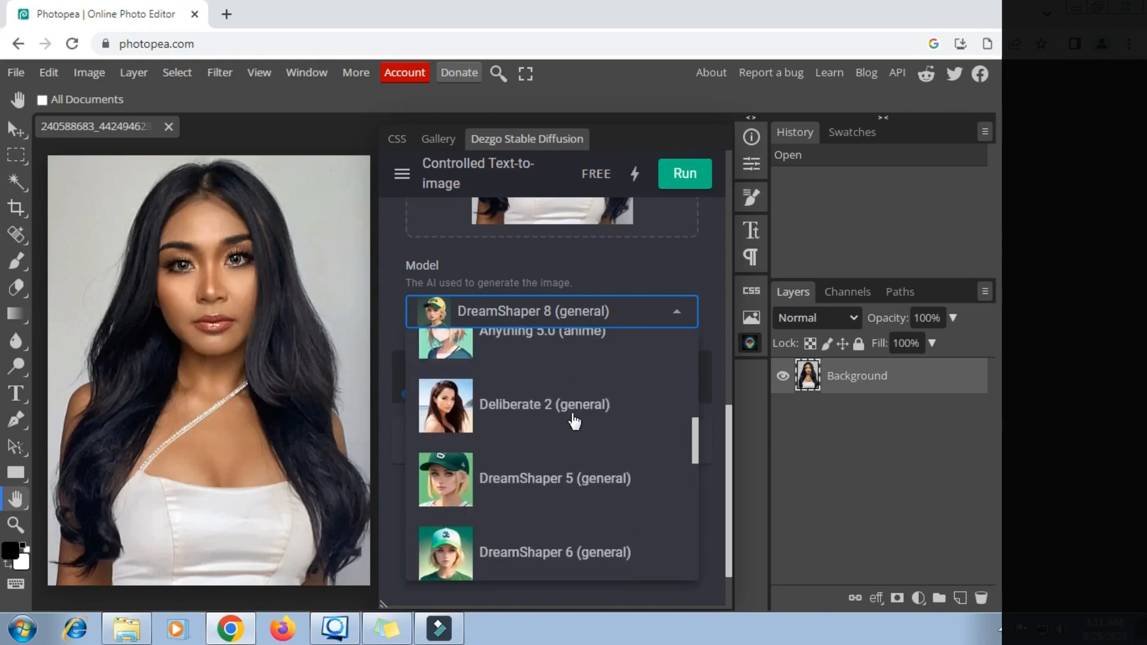
left_click(527, 407)
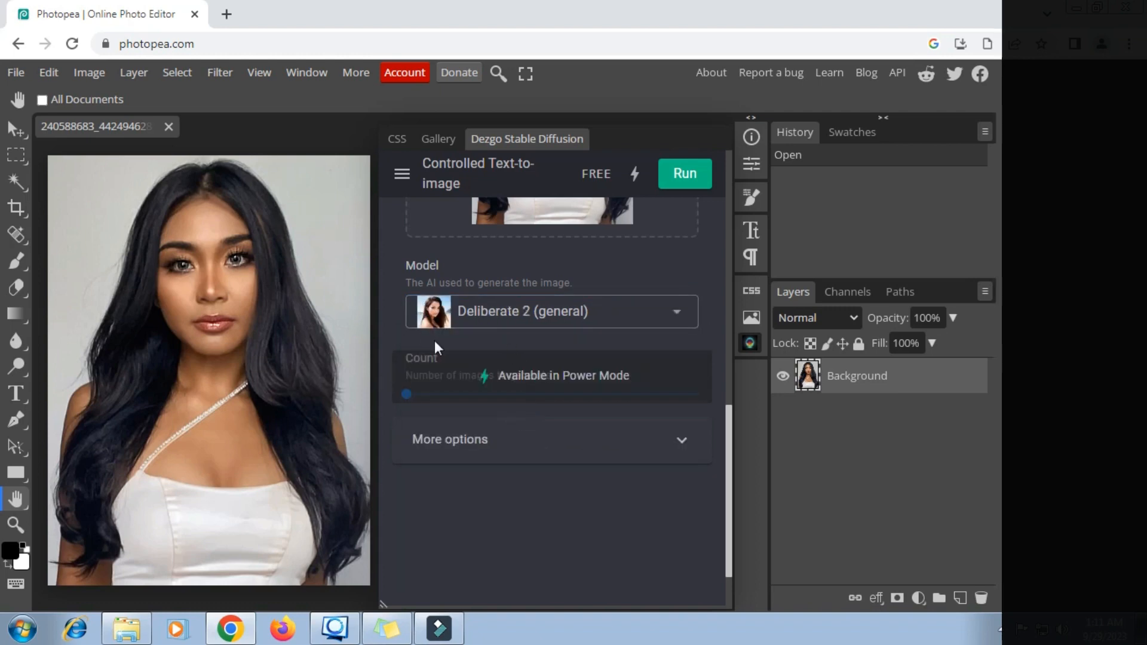
Expand Dezgo's additional generation options and clear the default text from the Negative prompt
scroll(435, 341, "down", 1)
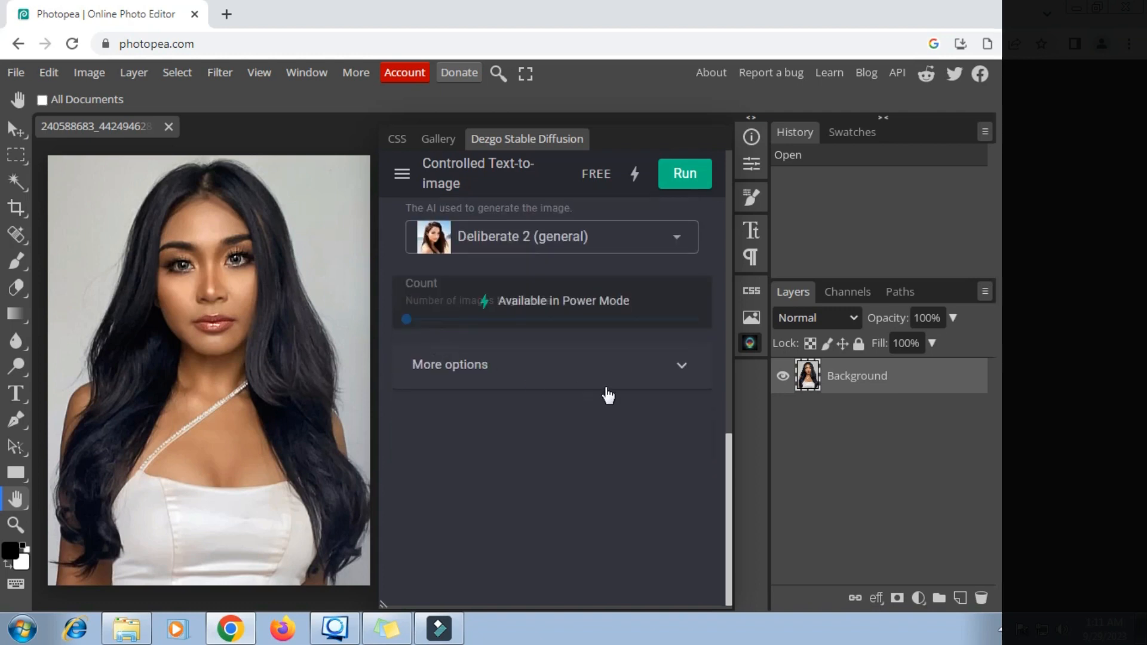
left_click(679, 366)
scroll(596, 373, "down", 2)
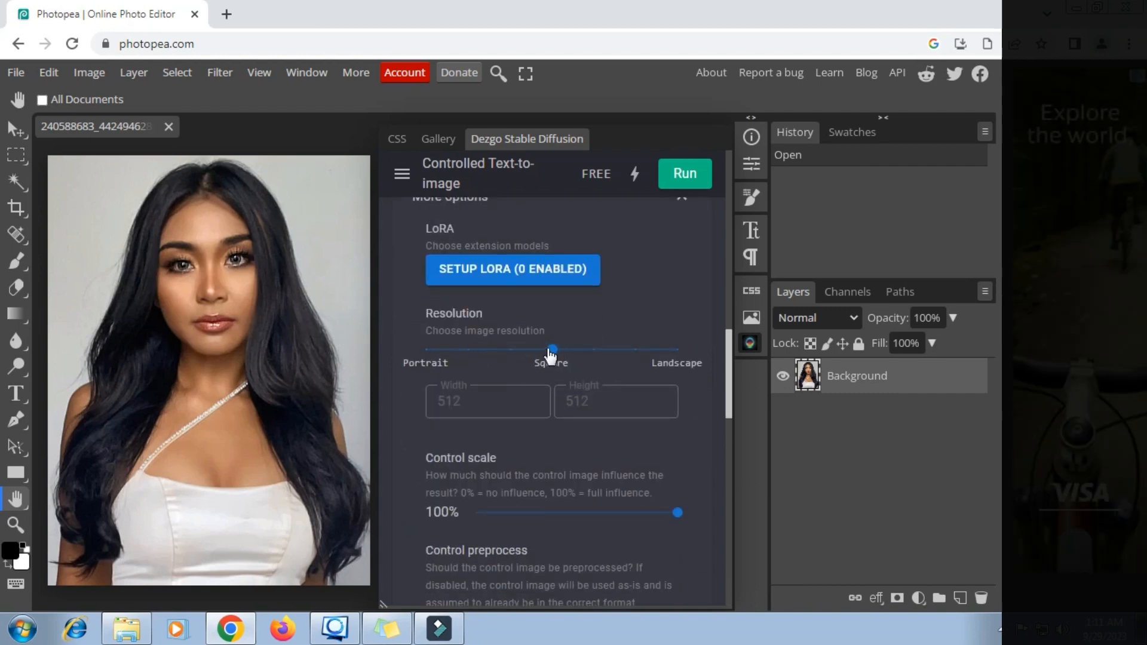
scroll(523, 365, "down", 3)
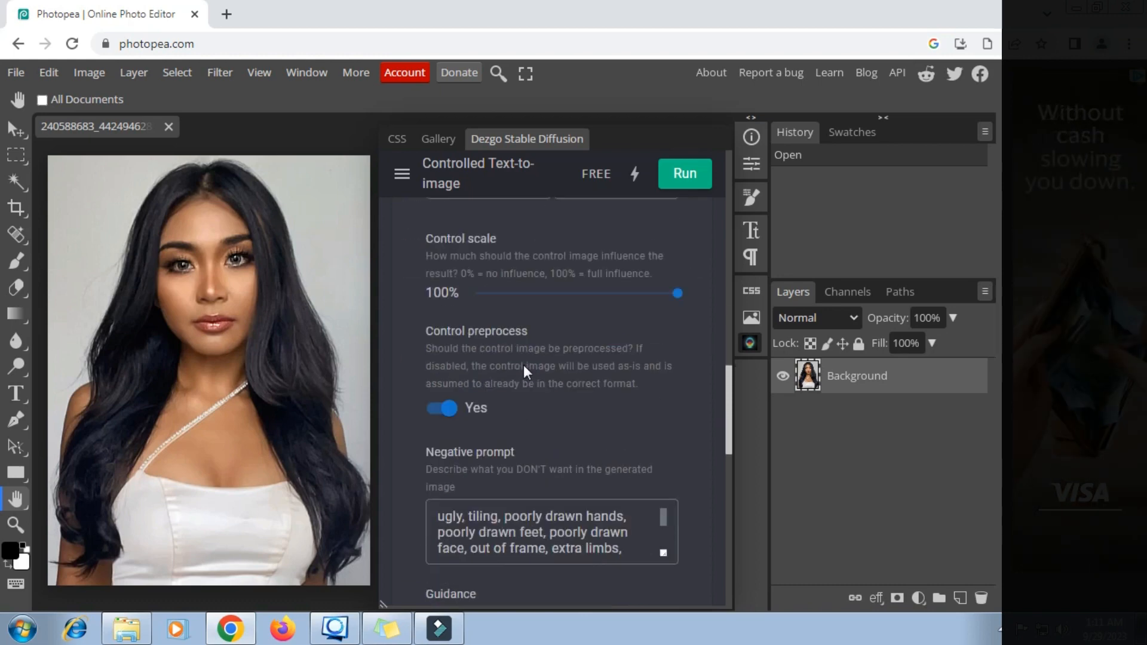
scroll(523, 365, "down", 2)
double_click(528, 415)
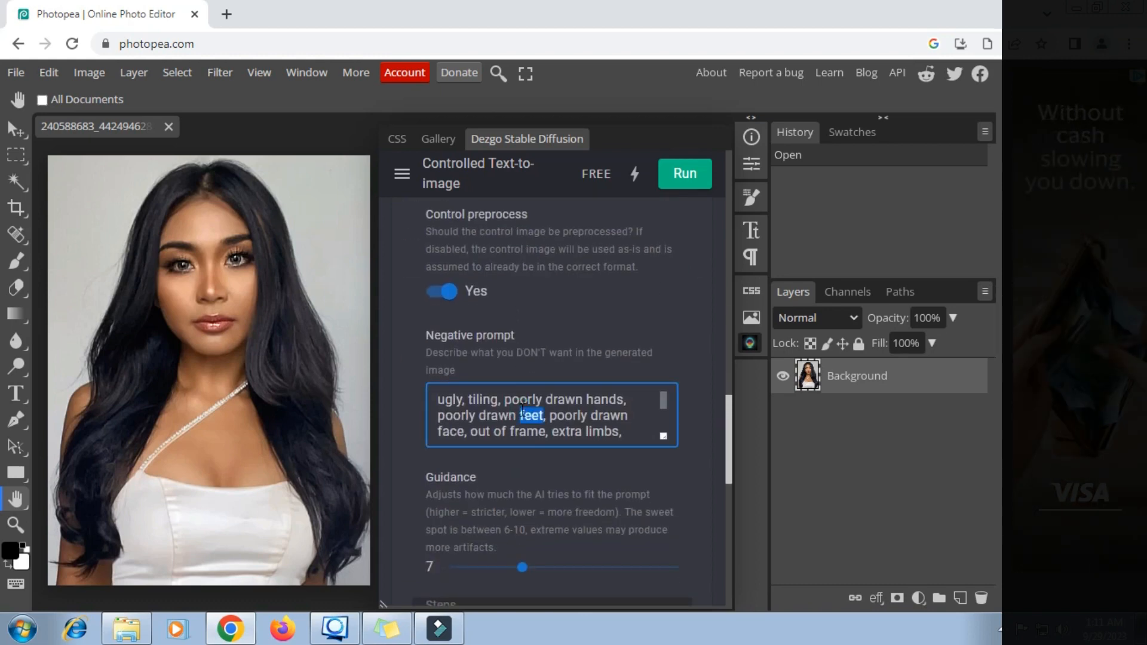
key("ctrl+a")
key("BackSpace")
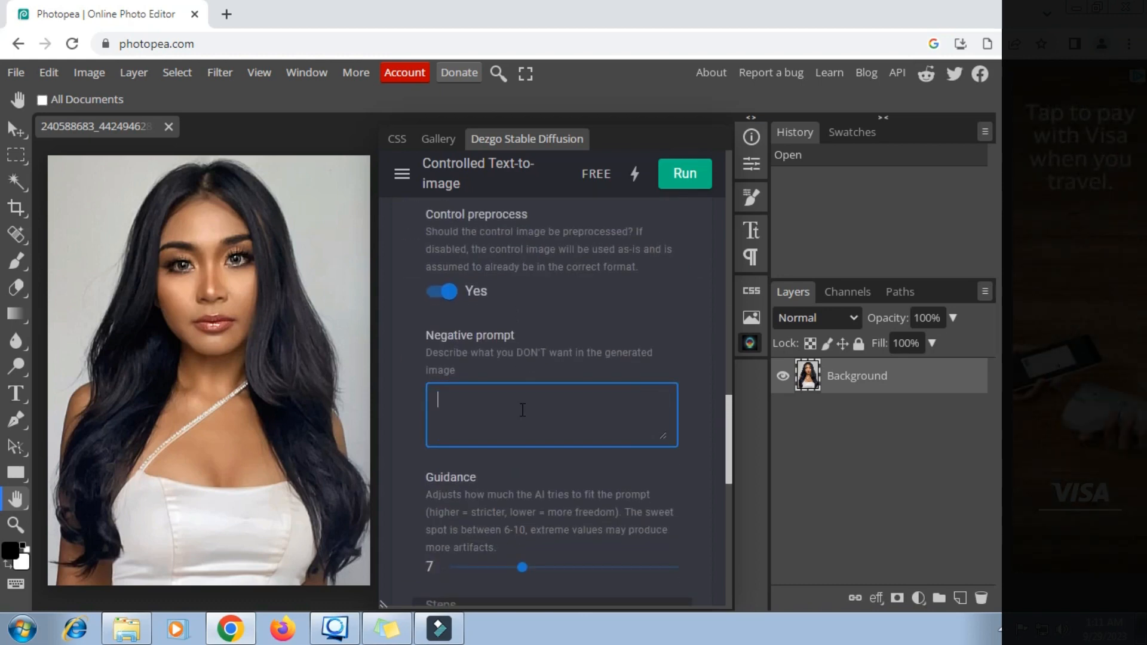
Copy the "ugly, tiling, poorly drawn hands..." text from the sticky note into Dezgo's Negative prompt
left_click(400, 632)
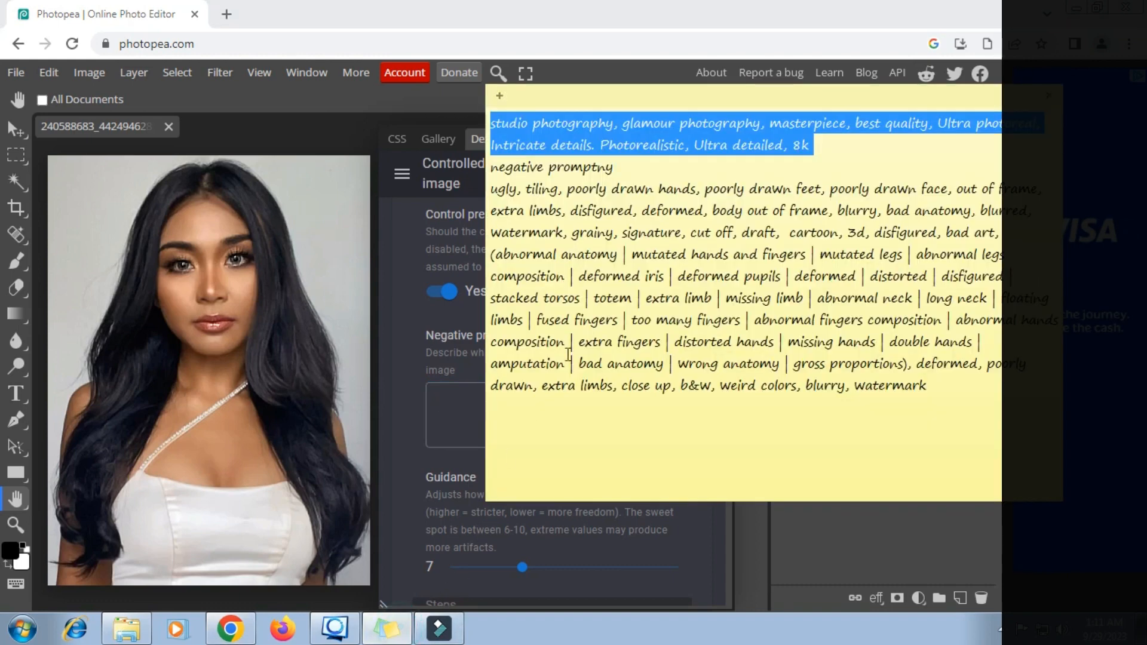
triple_click(585, 298)
right_click(583, 298)
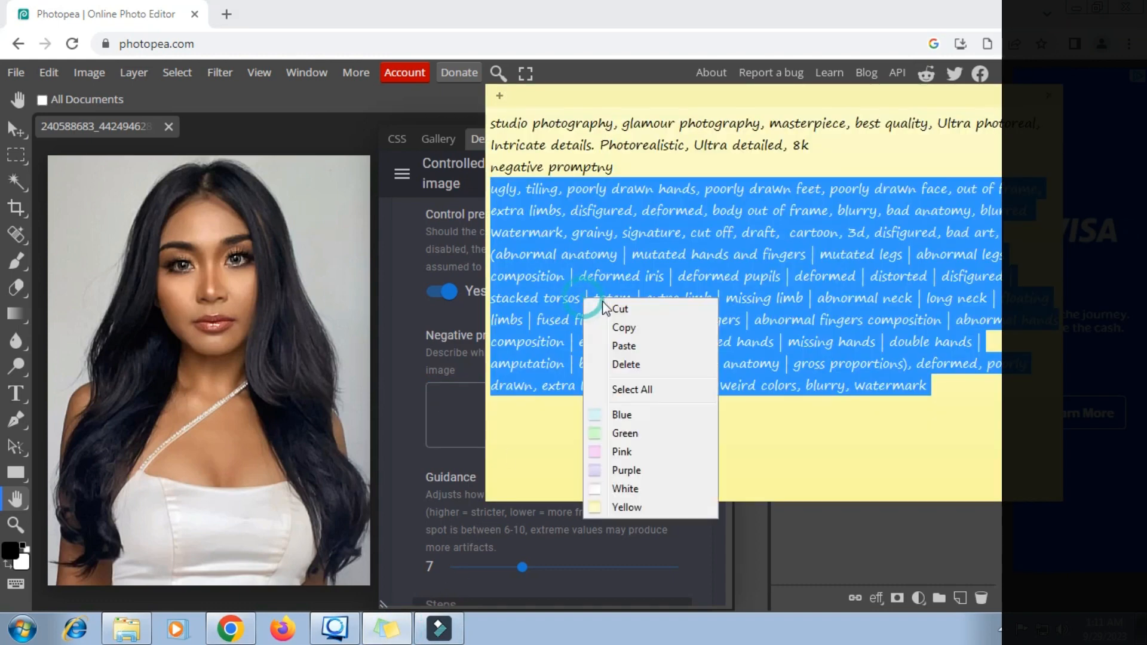
left_click(624, 329)
left_click(423, 408)
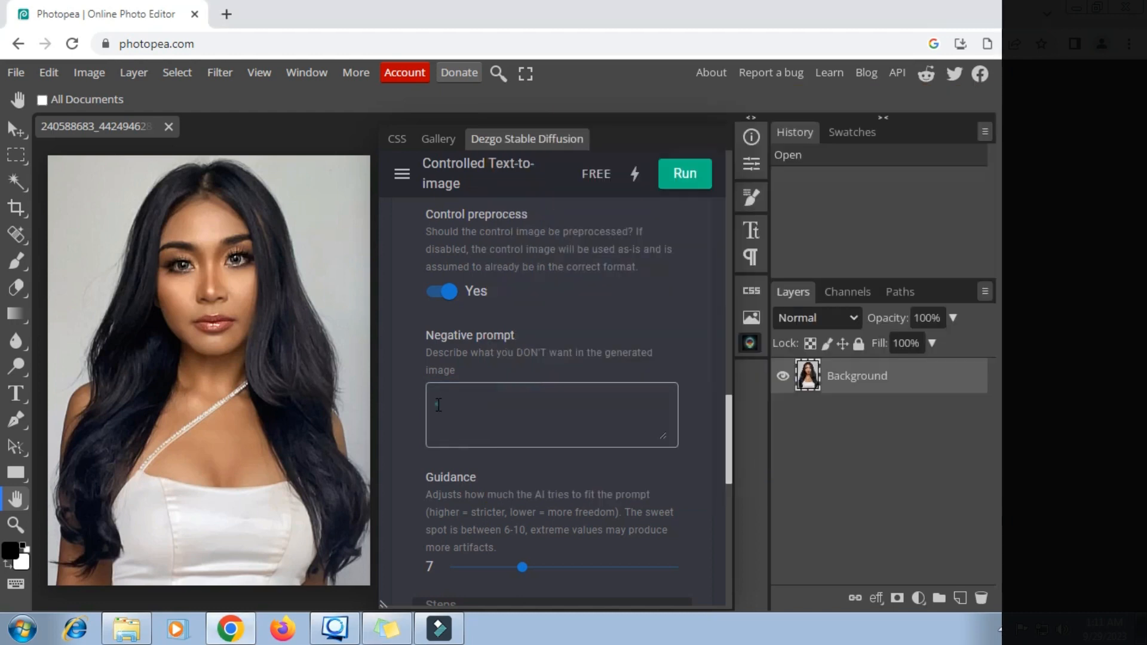
right_click(438, 404)
left_click(480, 272)
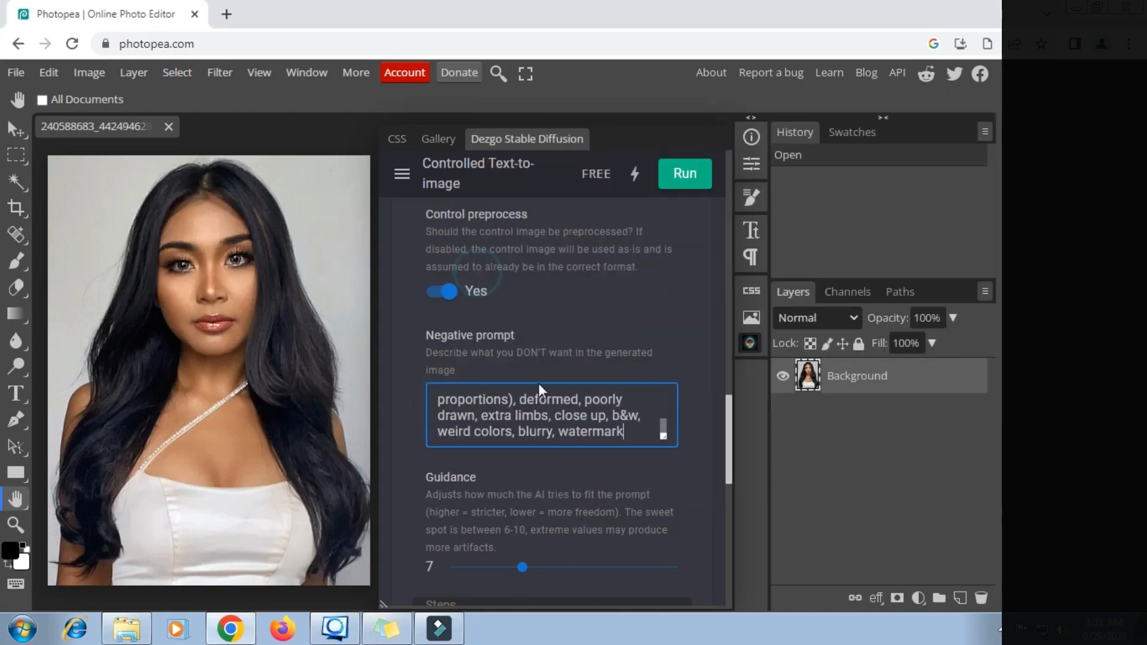
Run the Controlled Text-to-Image generation and compare the generated portrait with the original photo
scroll(541, 385, "down", 5)
scroll(543, 387, "down", 5)
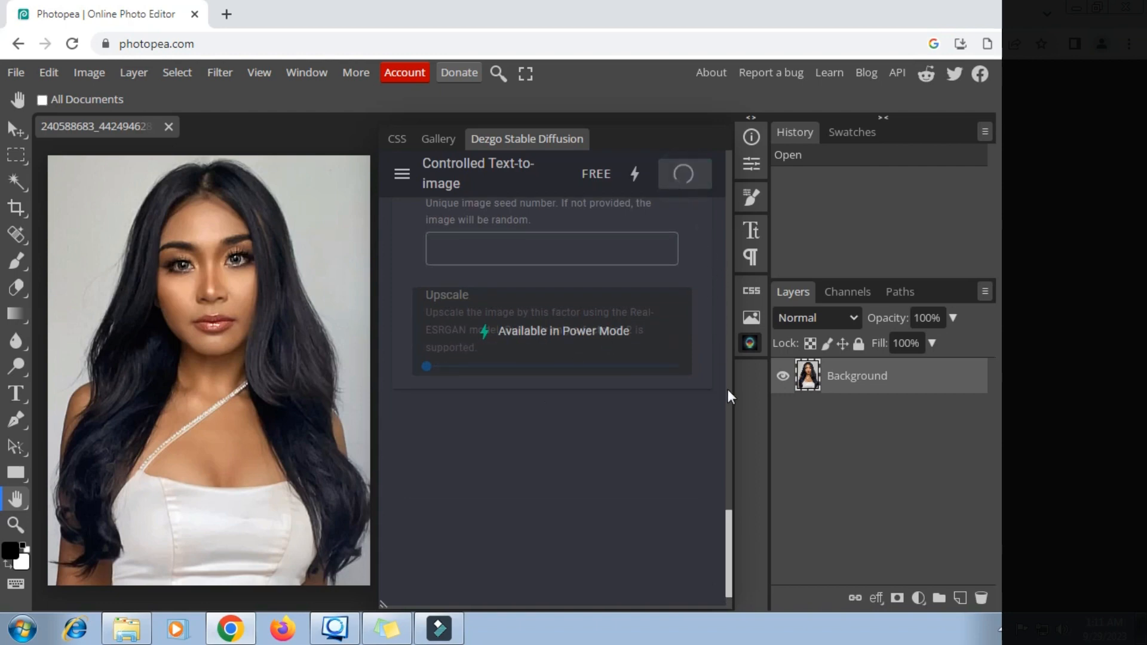
scroll(728, 391, "down", 1)
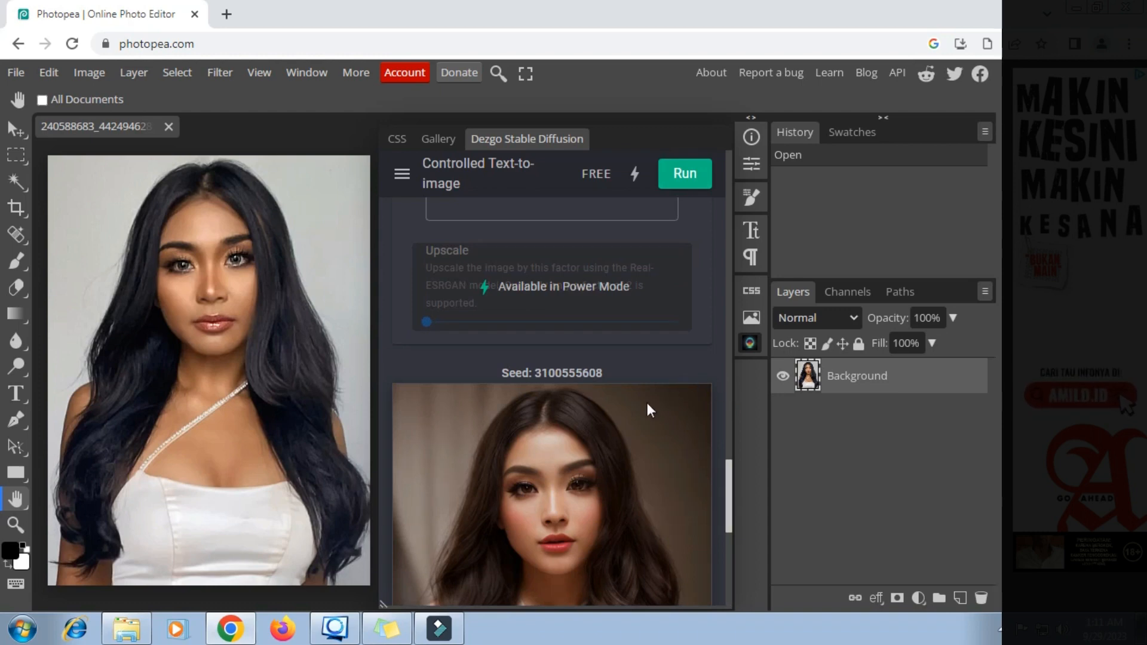
scroll(647, 403, "down", 5)
scroll(618, 404, "up", 10)
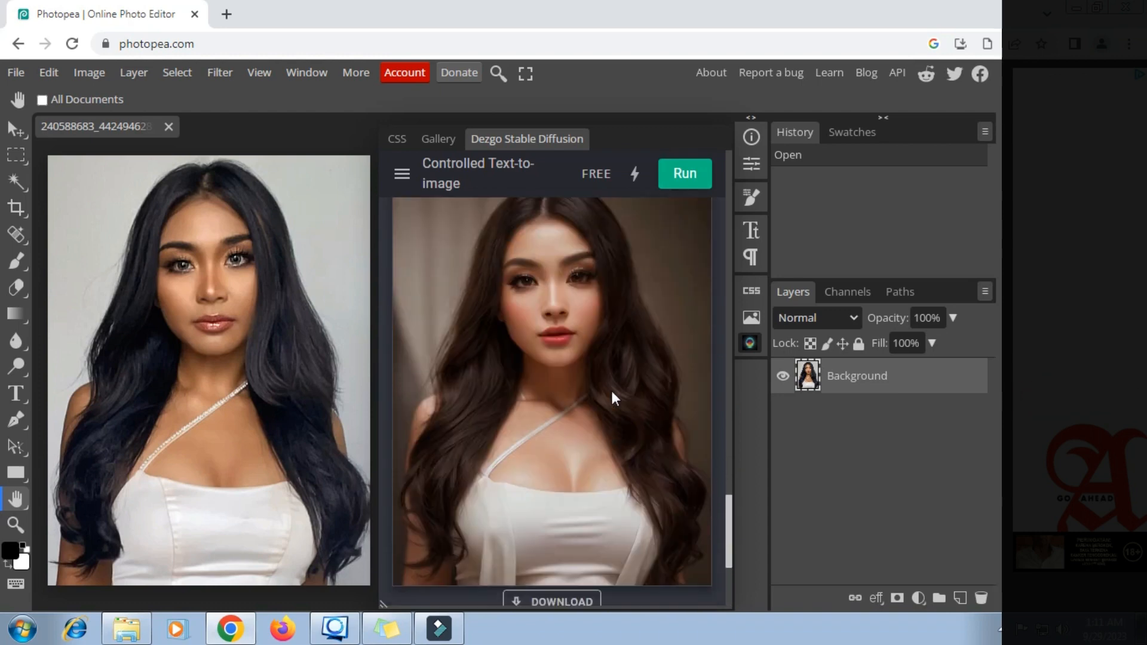
Review the prompt, control model, init image and negative prompt used for the generated portrait
scroll(613, 394, "up", 15)
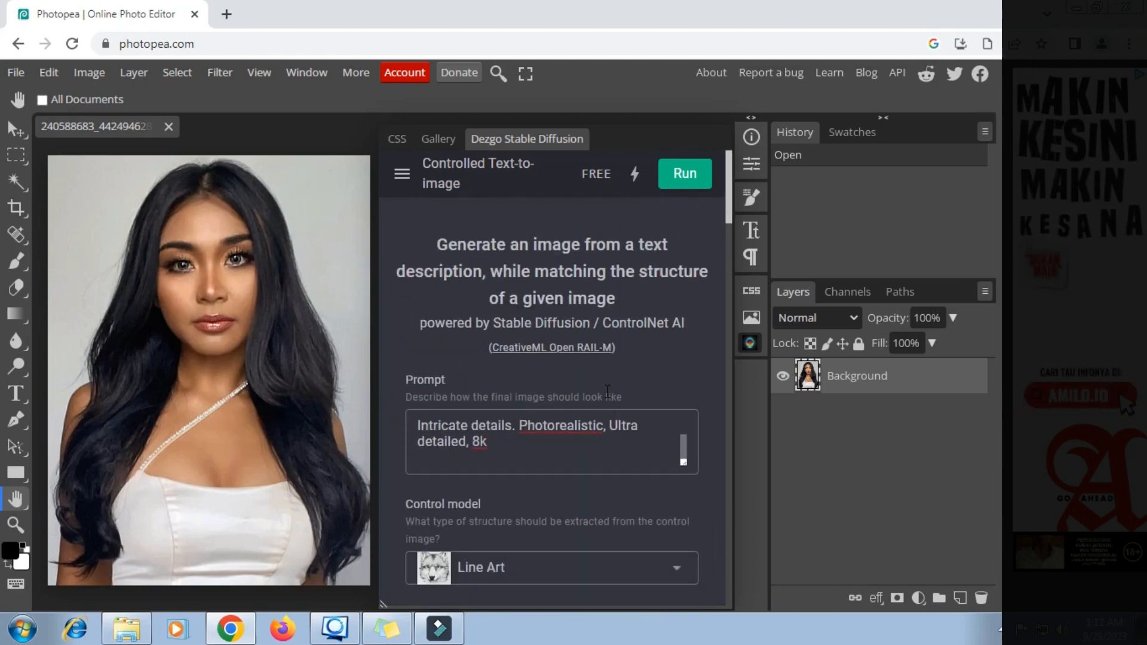
left_click(487, 428)
key("ctrl+v")
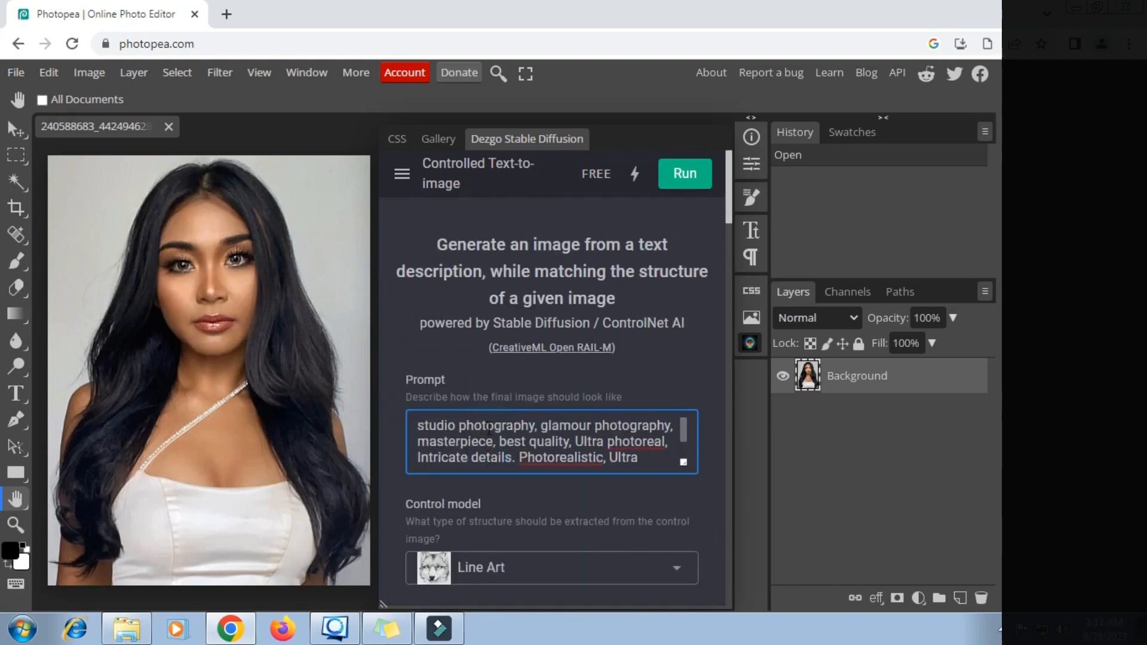
scroll(512, 425, "down", 10)
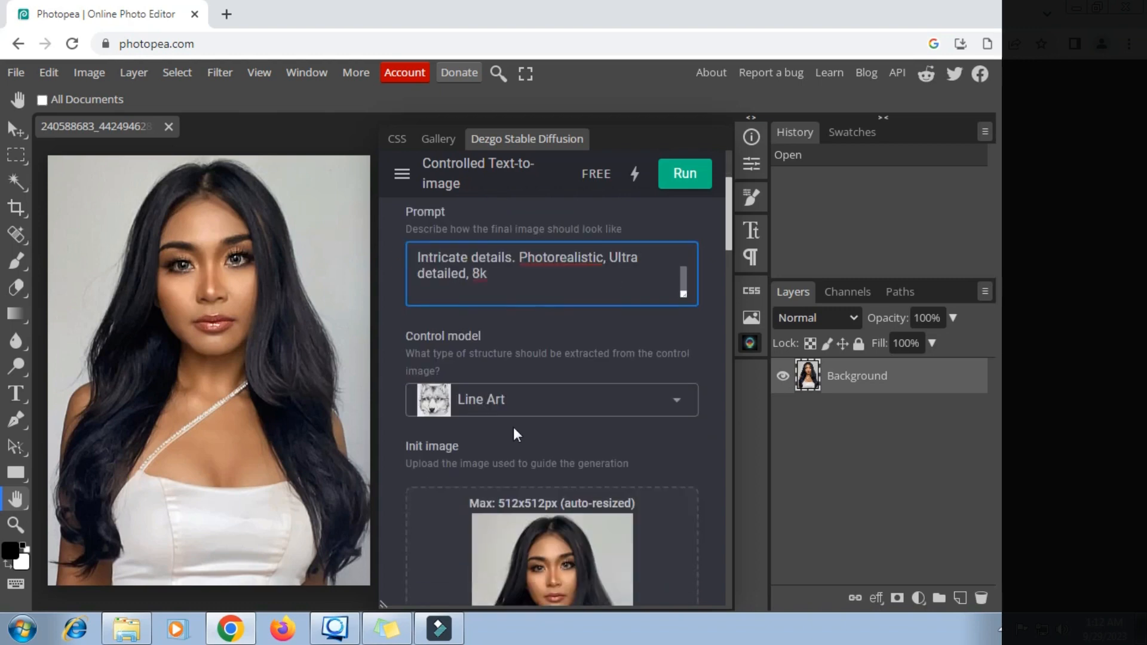
scroll(515, 429, "down", 15)
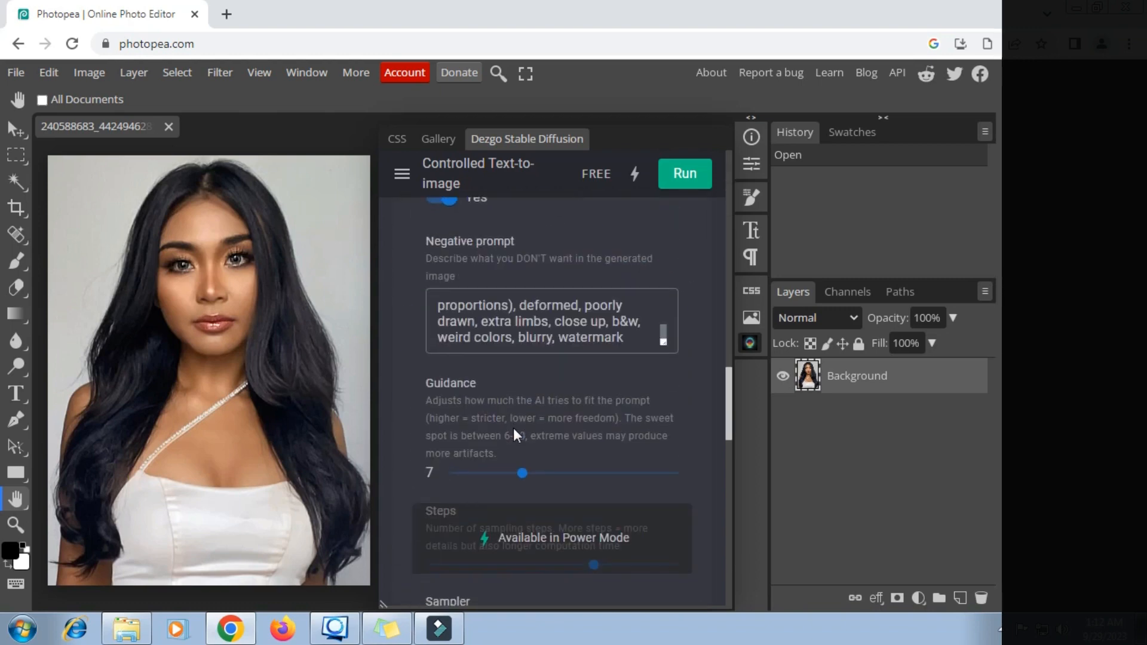
scroll(514, 428, "down", 10)
Open the generated portrait in a new browser tab and examine its facial details up close
scroll(518, 420, "up", 2)
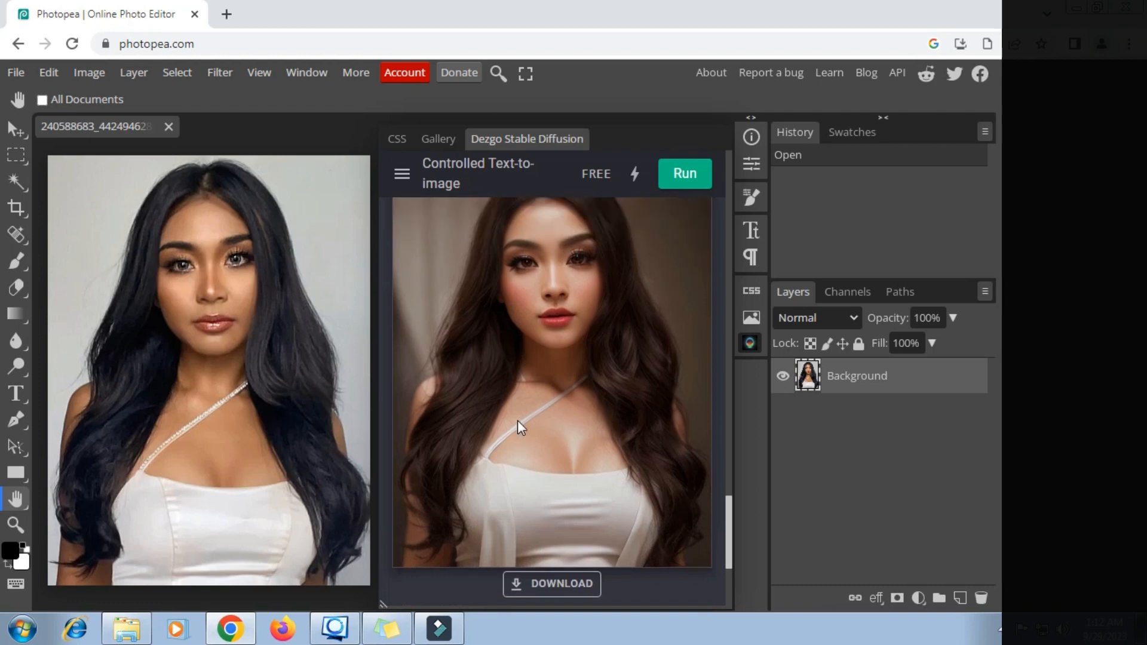
right_click(525, 346)
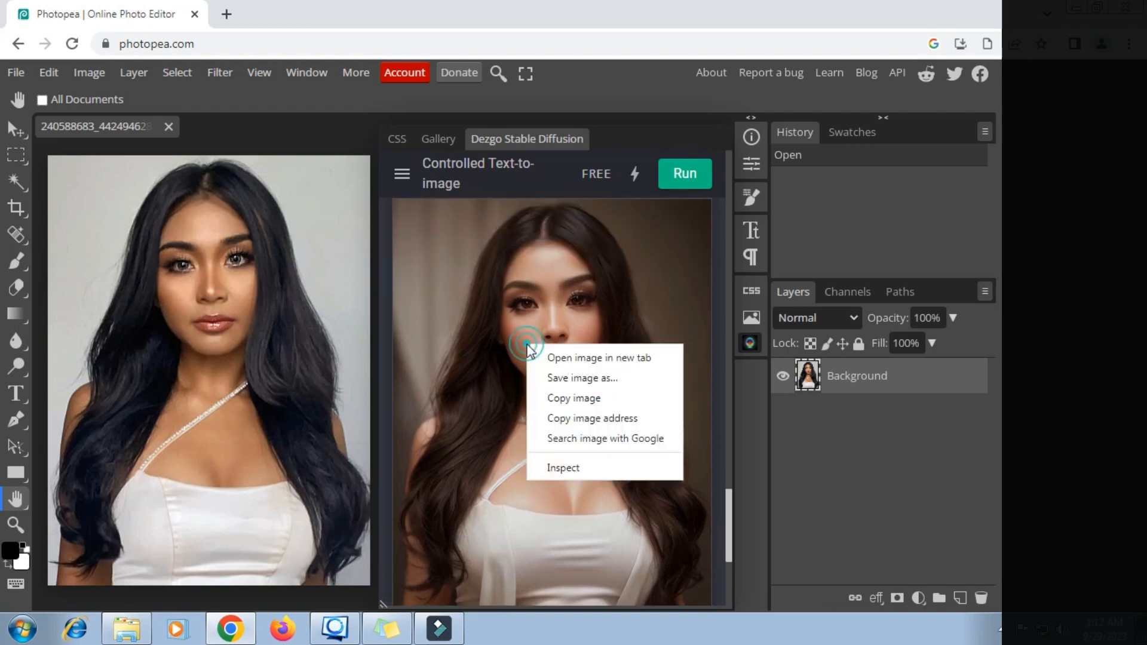
left_click(557, 358)
left_click(337, 23)
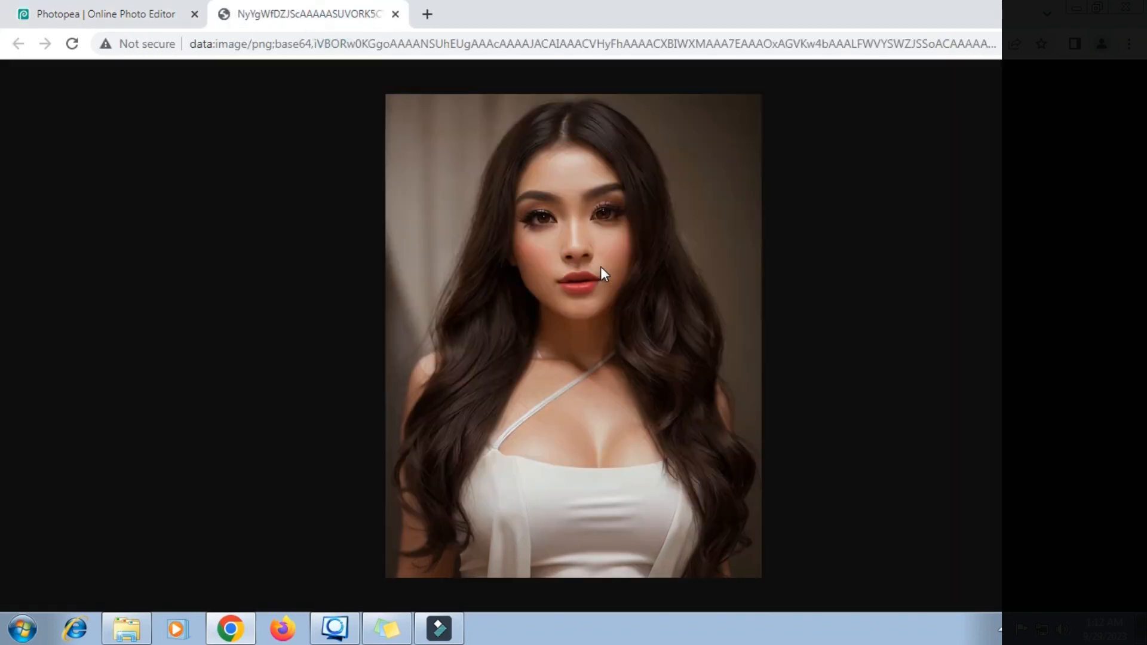
scroll(600, 266, "up", 4)
scroll(601, 267, "up", 2)
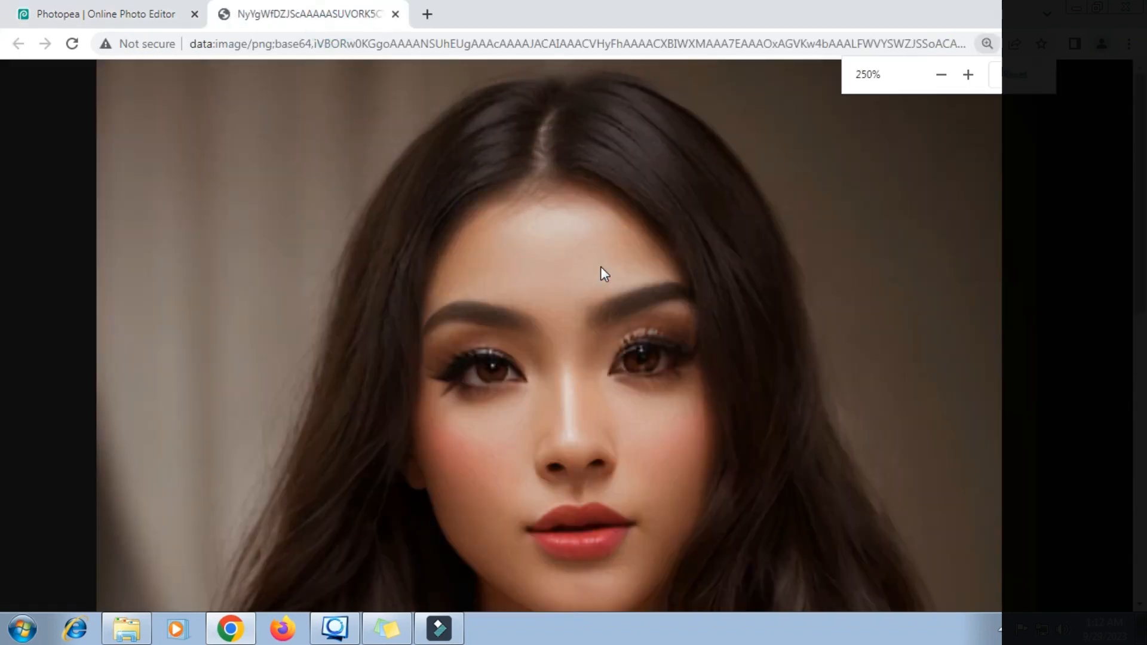
scroll(600, 267, "down", 2)
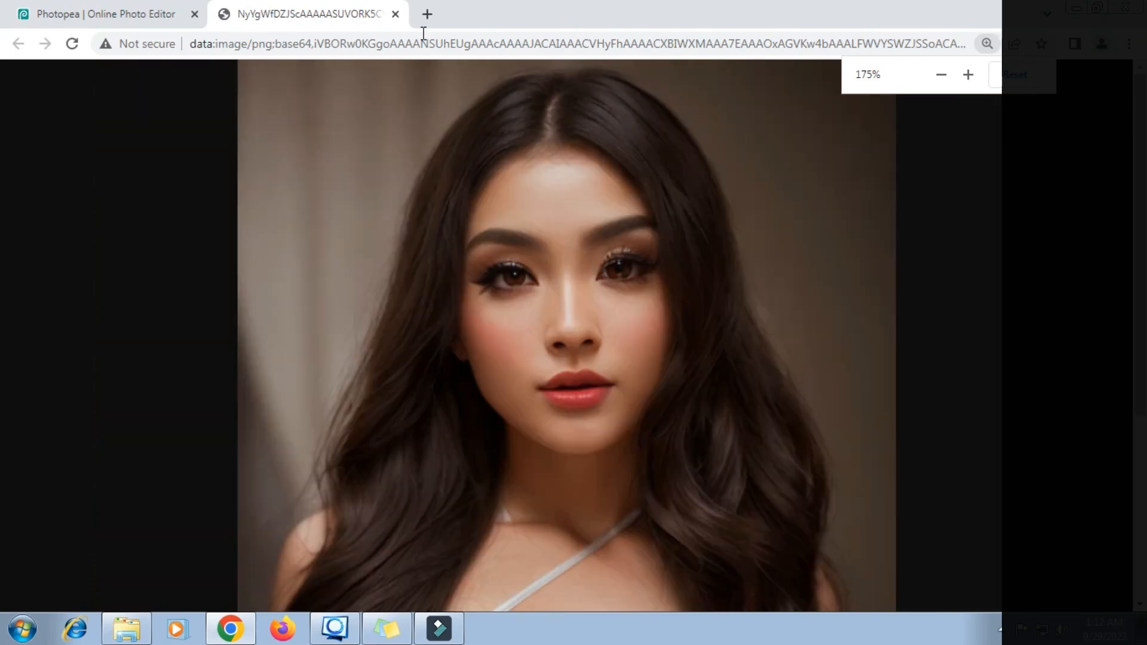
Return to Photopea, generate another portrait with the same Dezgo settings and check the whole result
left_click(159, 14)
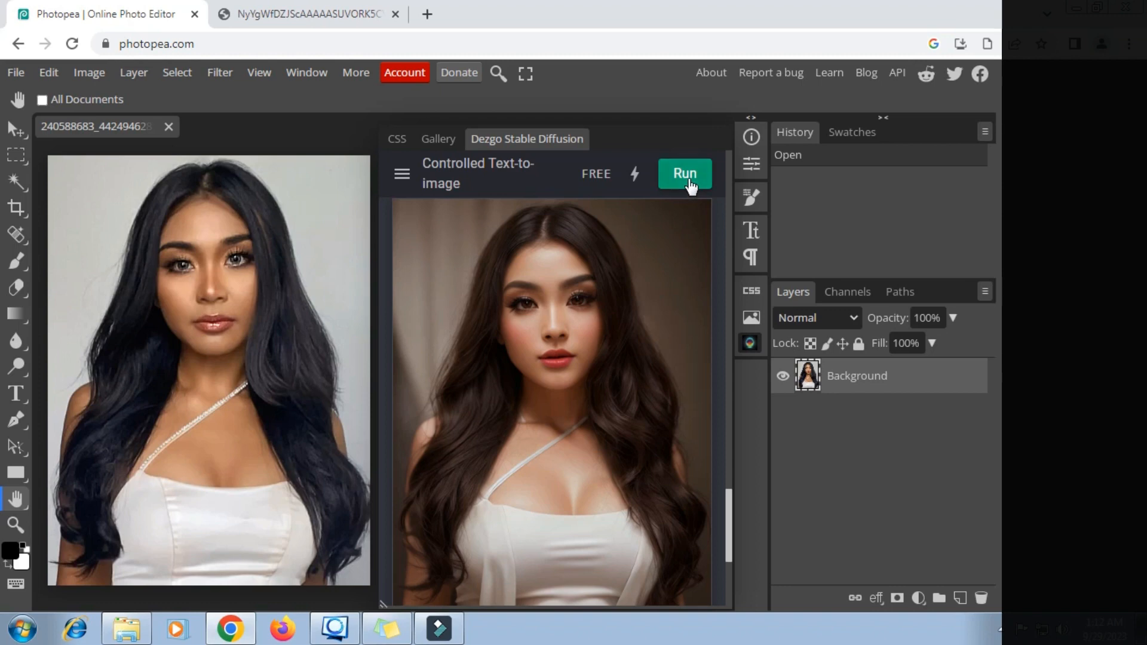
left_click(689, 183)
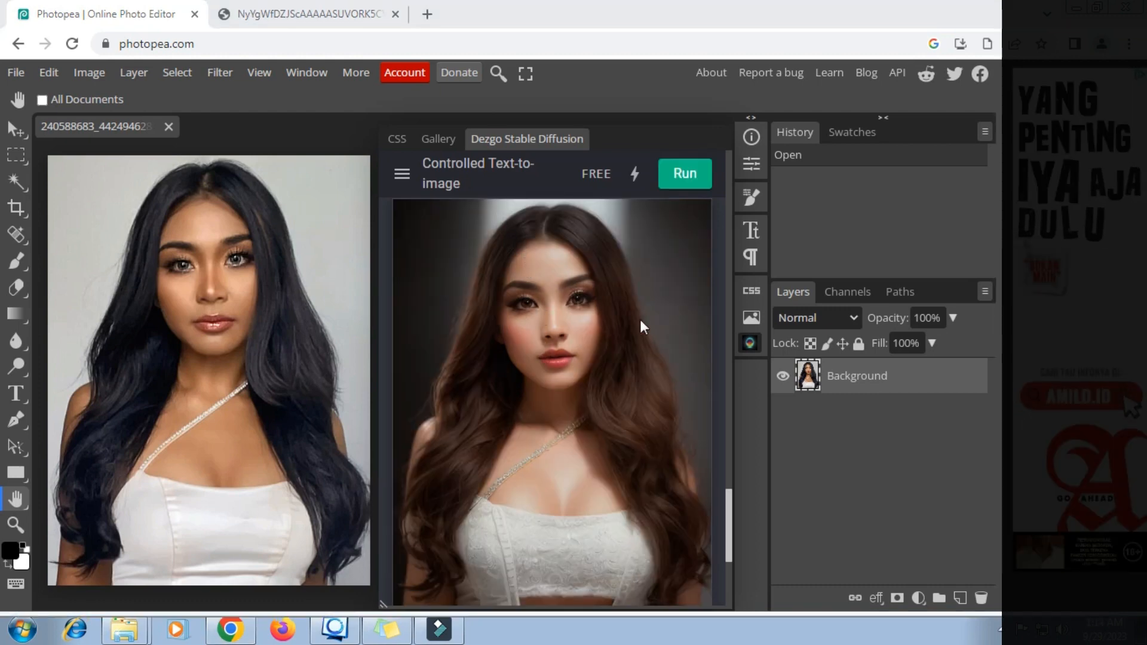
scroll(602, 329, "up", 3)
scroll(603, 332, "down", 5)
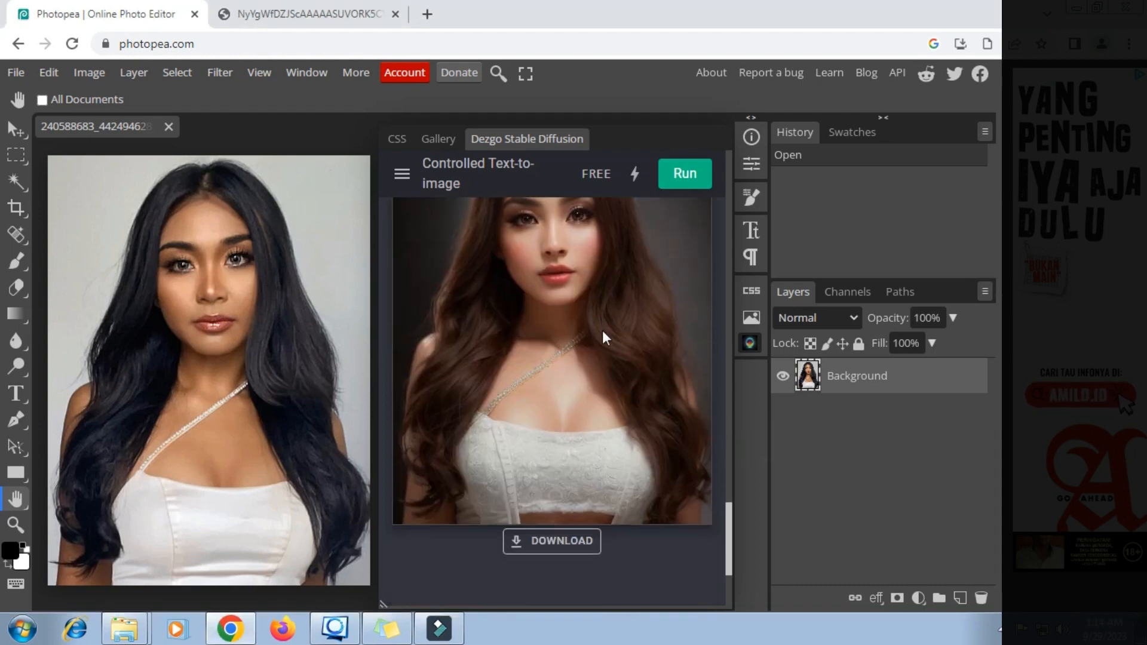
scroll(588, 323, "up", 1)
Open the second generated portrait in its own browser tab, examine its details up close, and return to Photopea
right_click(582, 321)
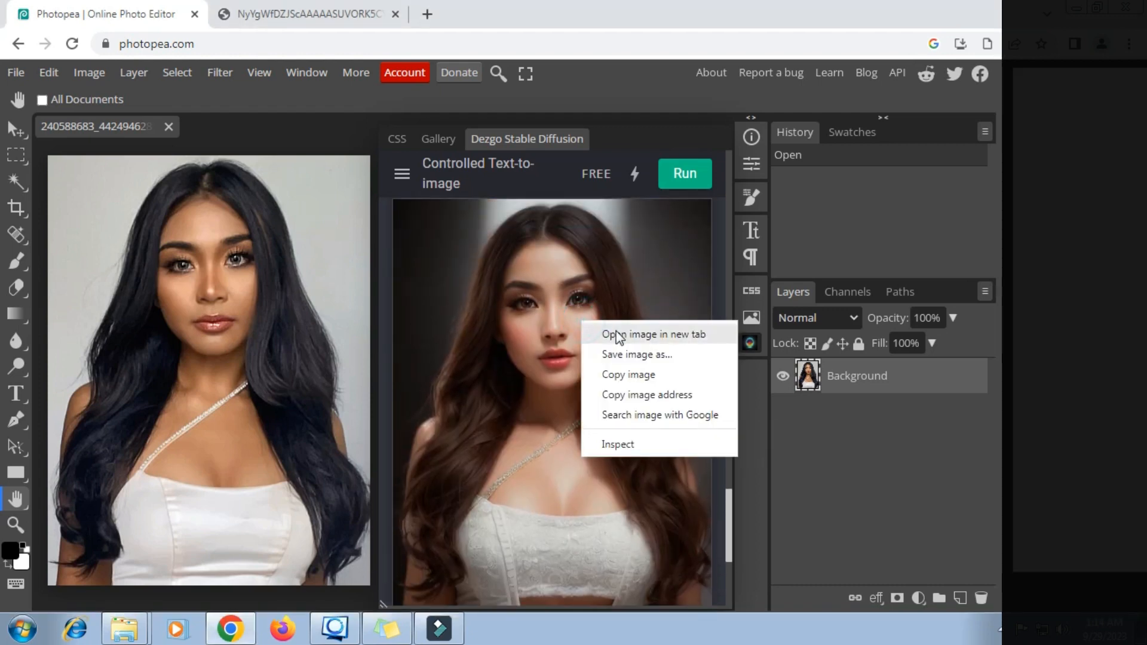
left_click(616, 332)
left_click(521, 14)
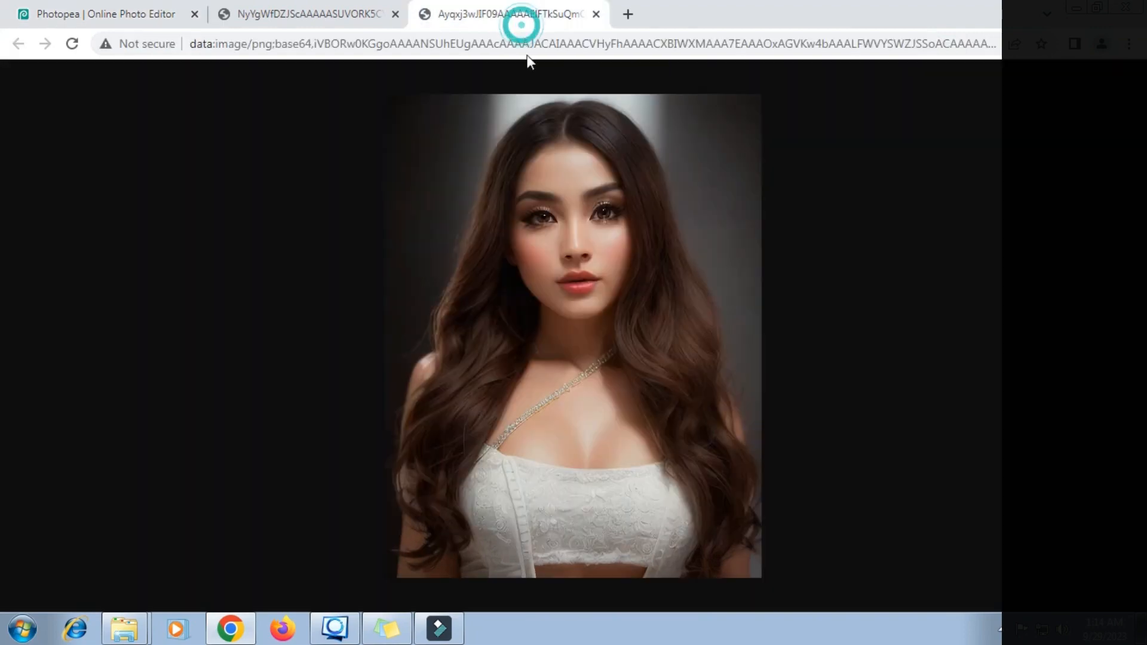
scroll(586, 232, "up", 5)
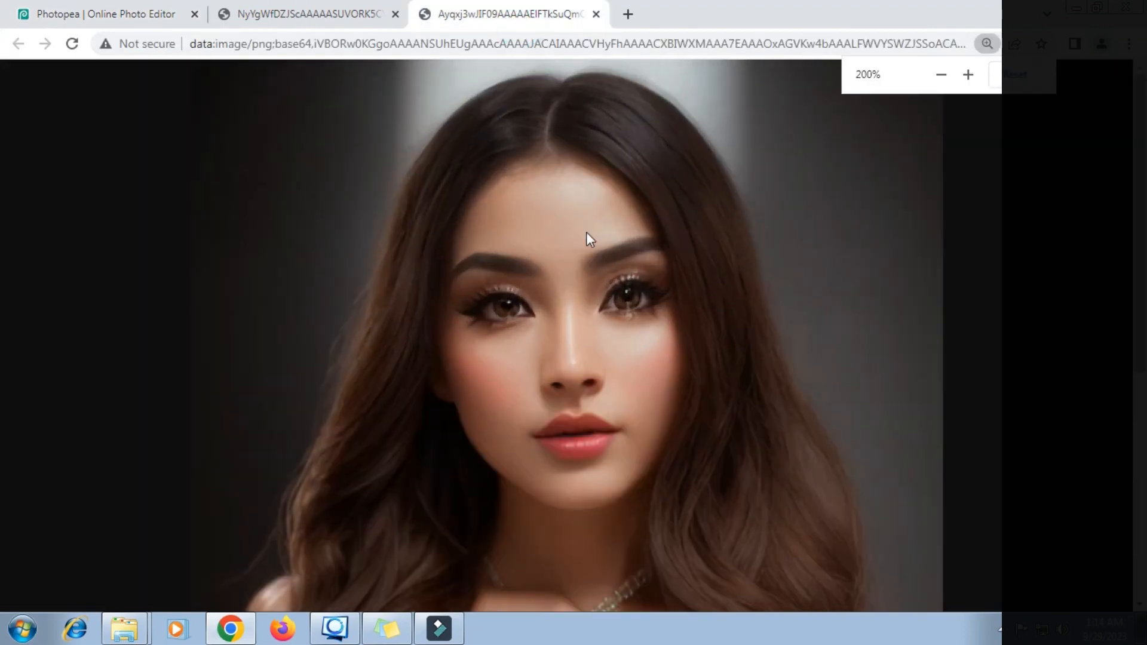
scroll(586, 232, "down", 1)
scroll(586, 231, "down", 2)
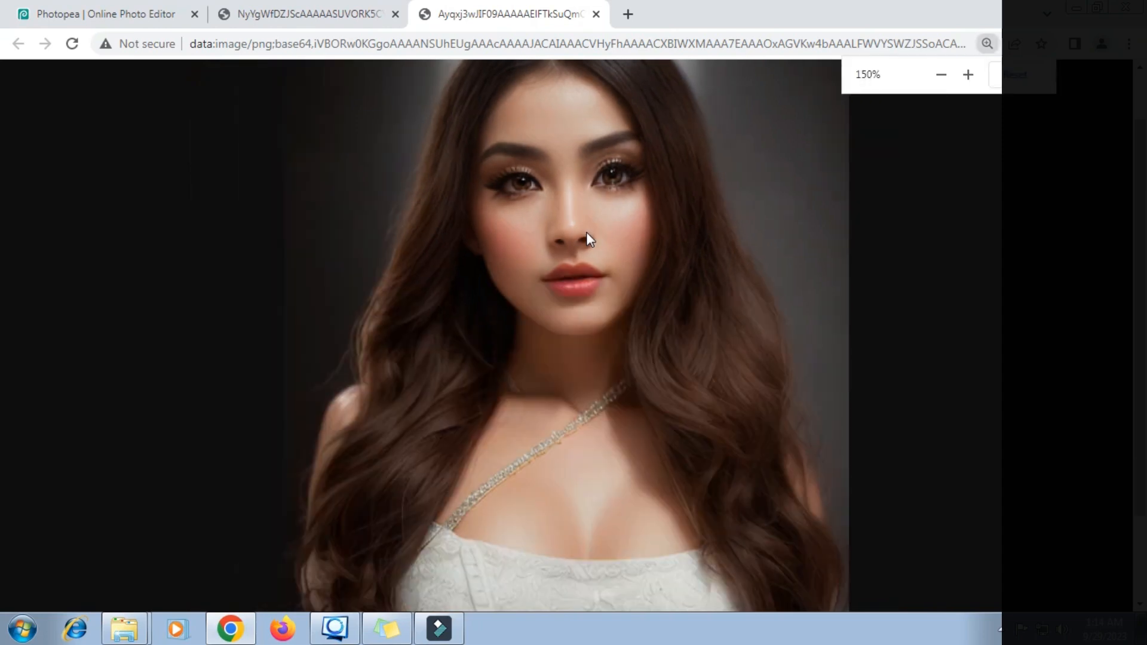
scroll(586, 232, "down", 1)
scroll(586, 232, "up", 1)
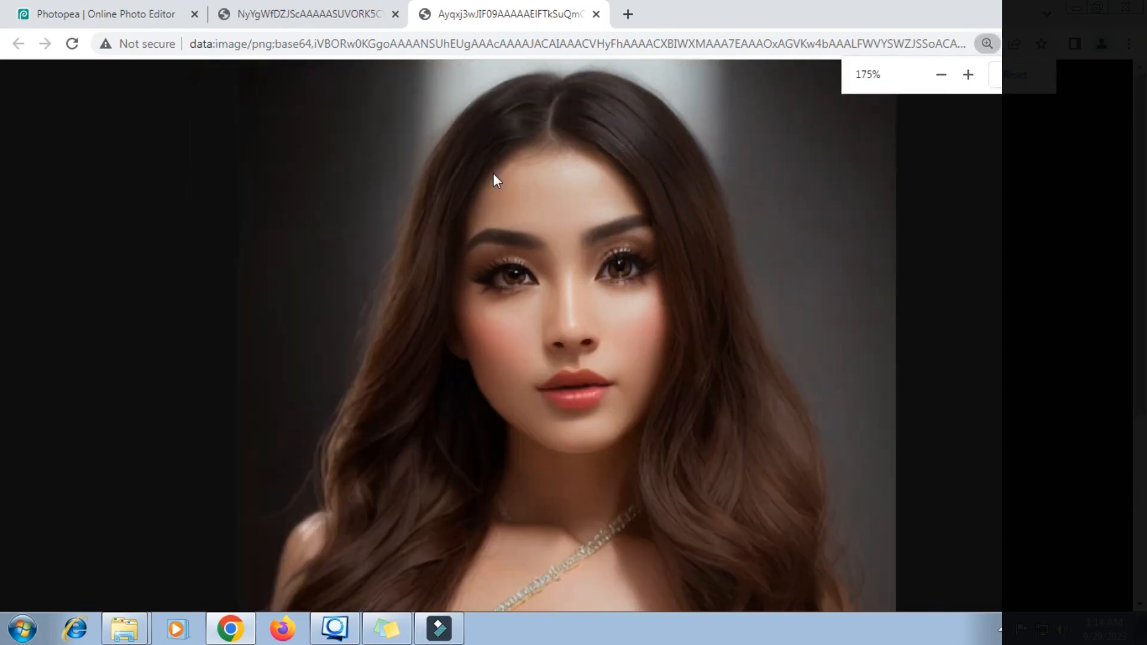
left_click(131, 12)
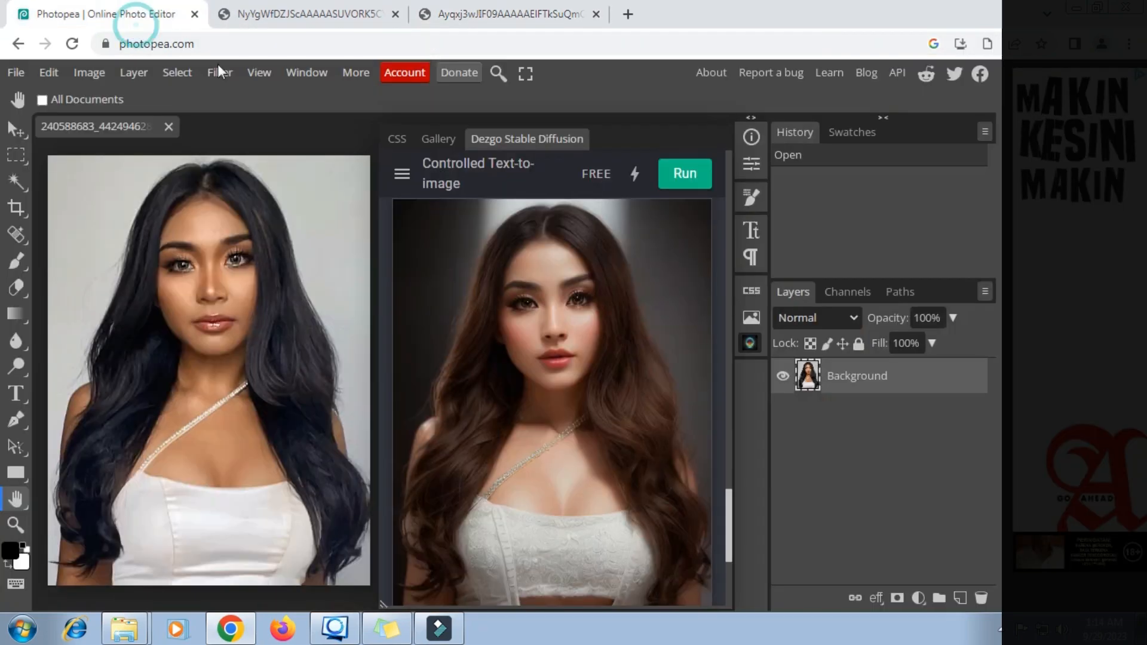
Generate a third portrait with the same Dezgo settings and open the result in its own browser tab
left_click(687, 189)
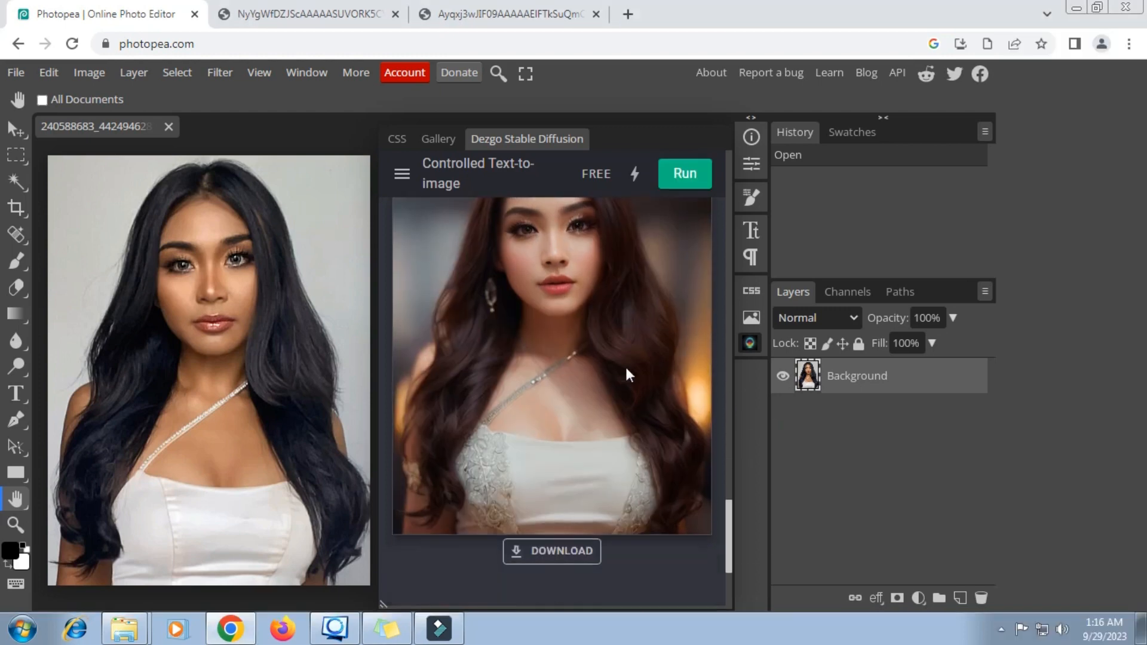
right_click(585, 340)
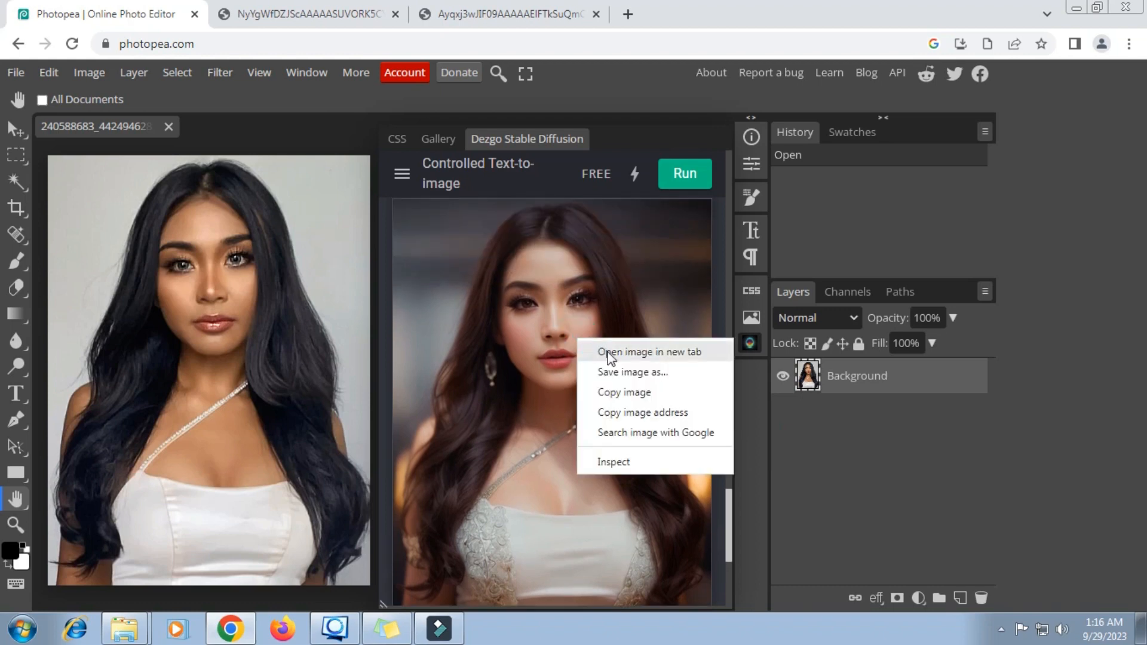
left_click(601, 350)
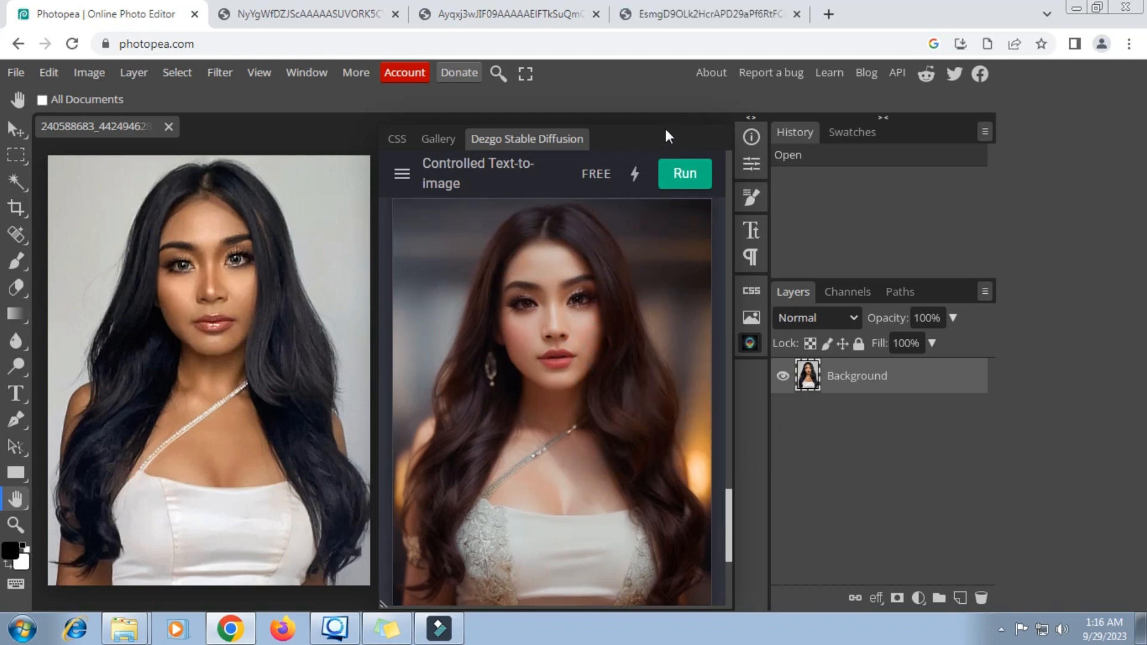
left_click(702, 13)
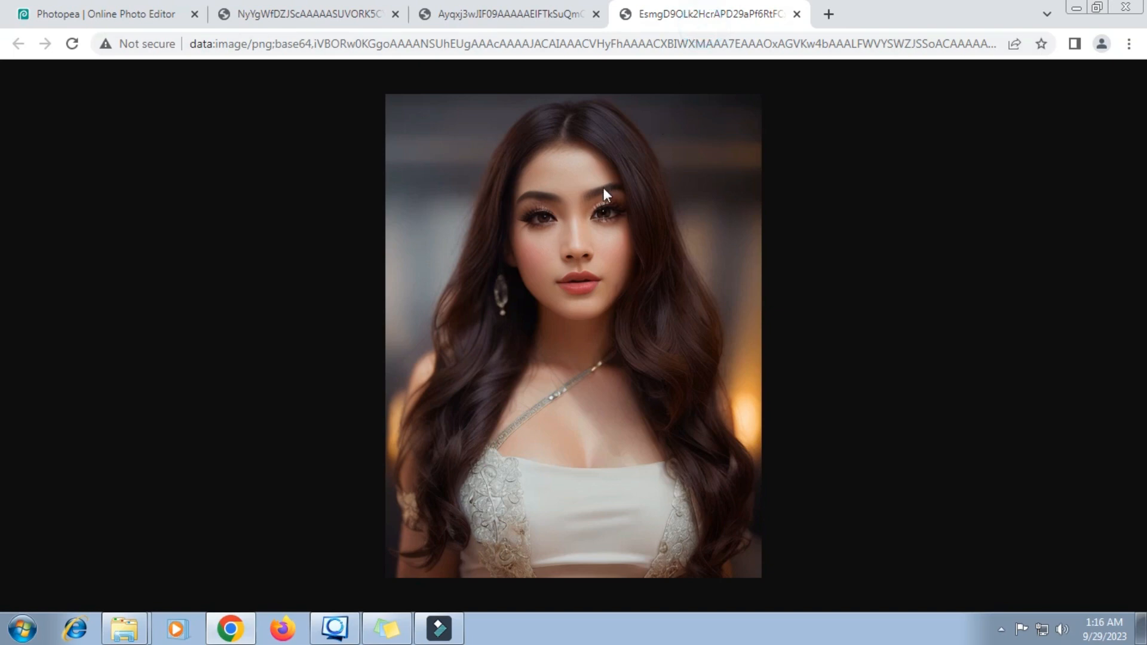
Examine the third generated portrait's details up close and compare its face with the two earlier portraits
scroll(603, 190, "up", 4, "ctrl")
scroll(603, 190, "down", 4)
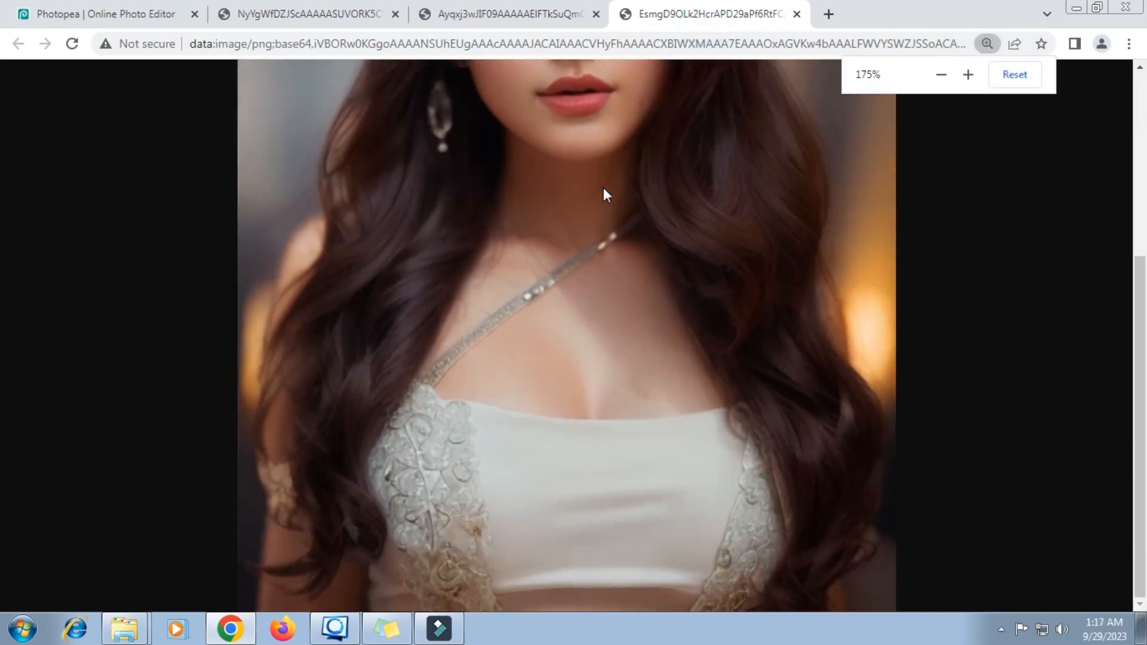
scroll(603, 188, "up", 1)
scroll(603, 187, "up", 1)
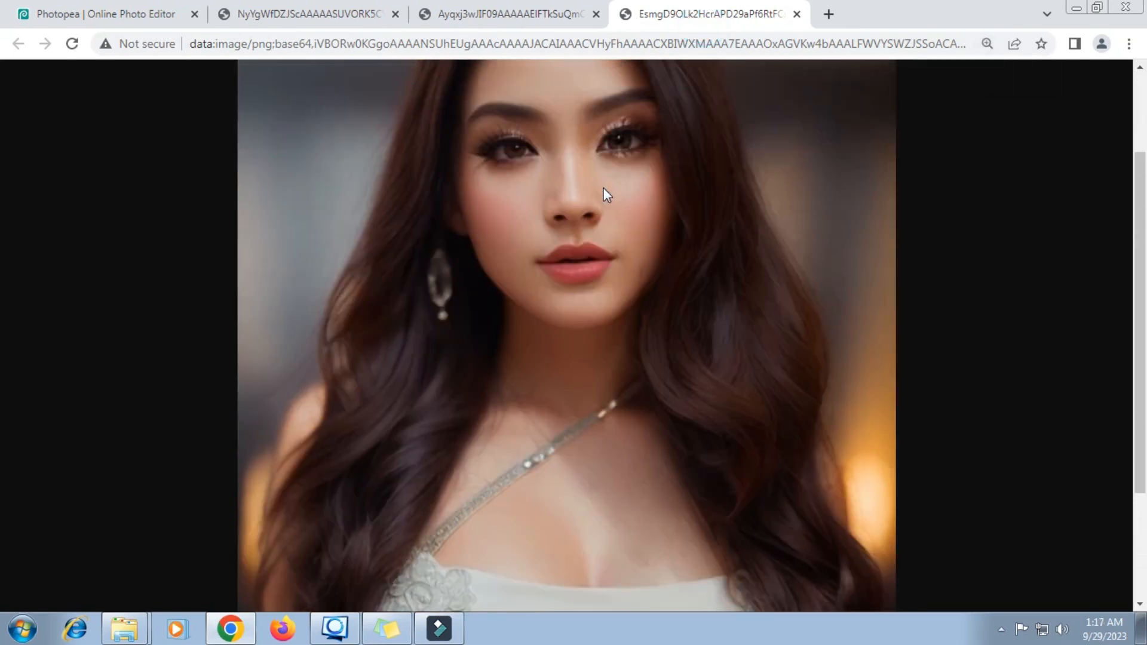
scroll(604, 187, "up", 2)
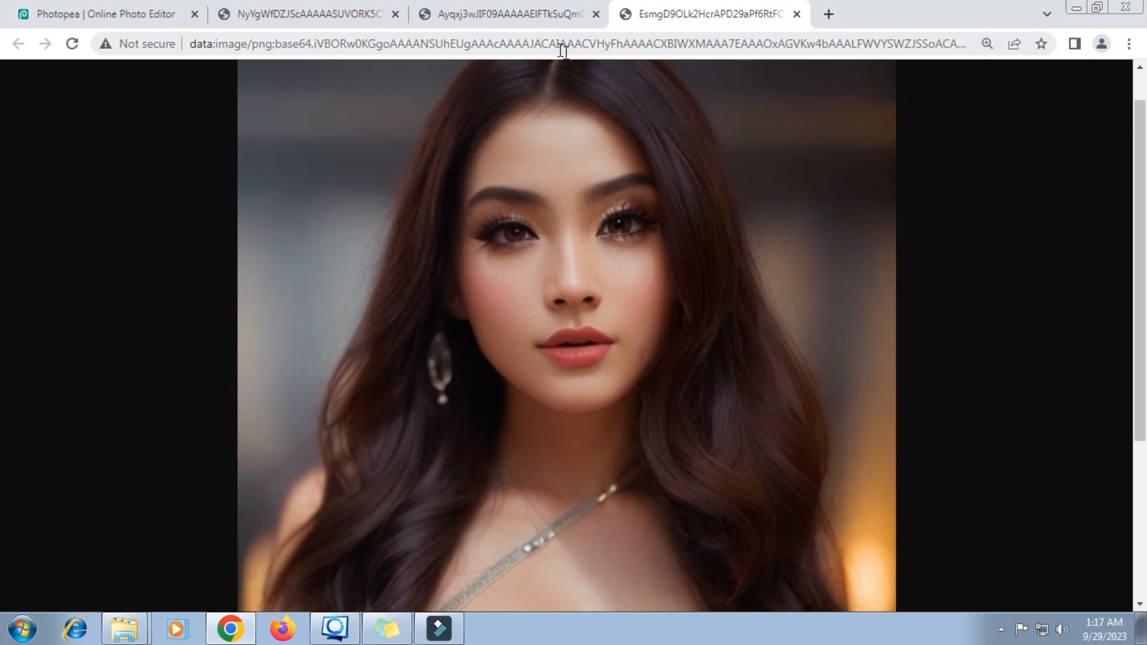
left_click(532, 16)
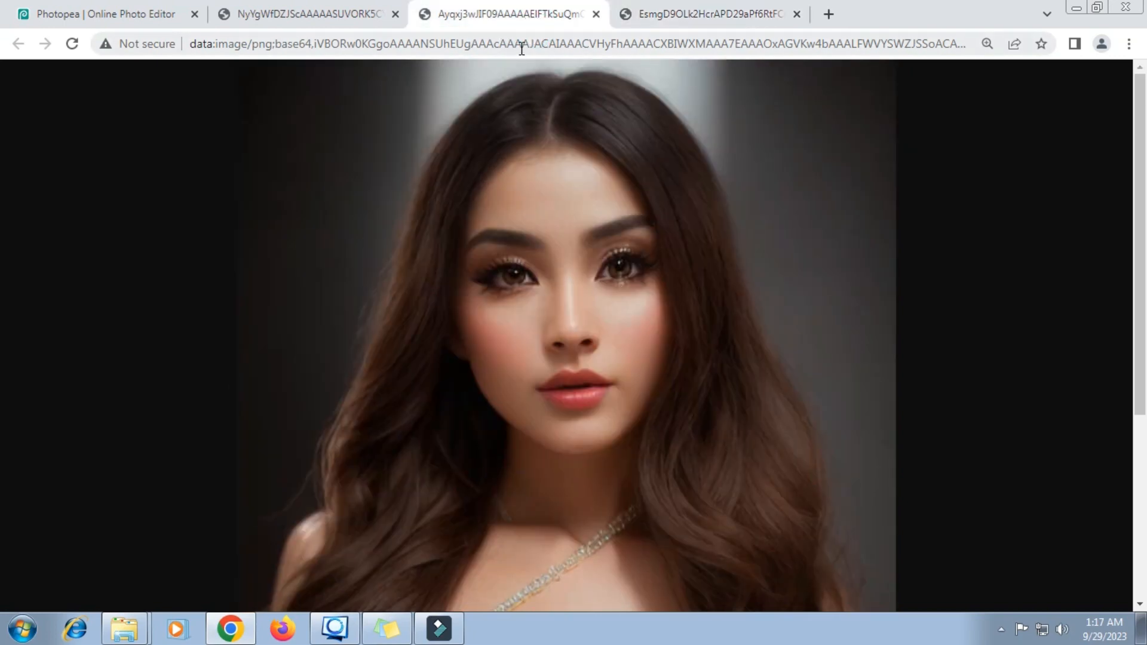
left_click(347, 15)
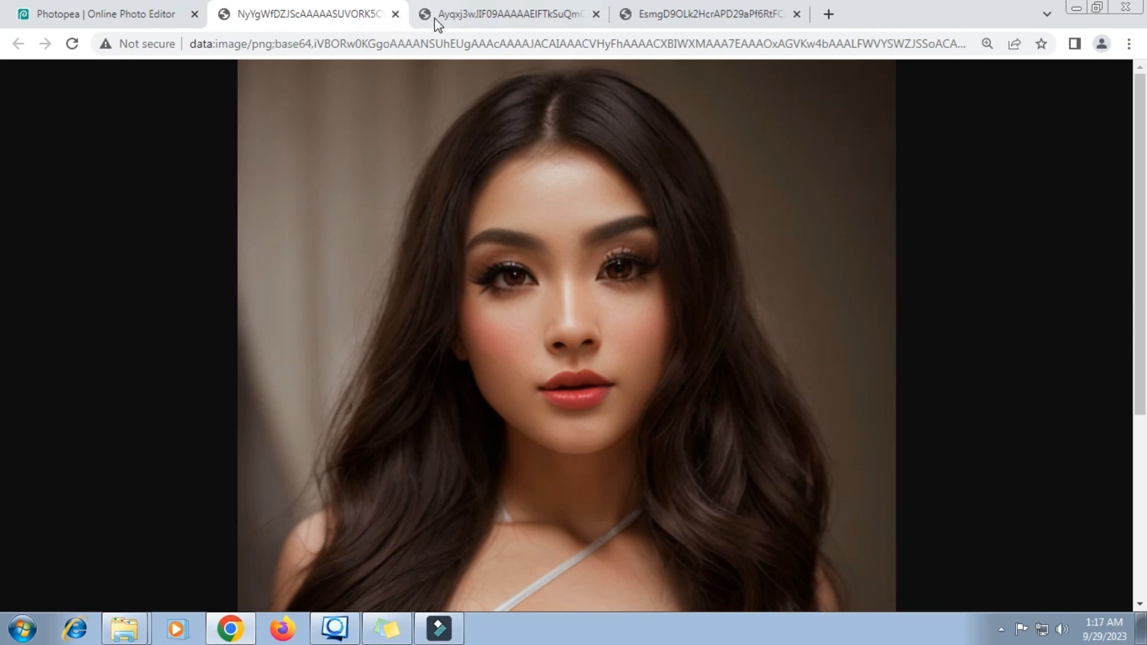
left_click(509, 22)
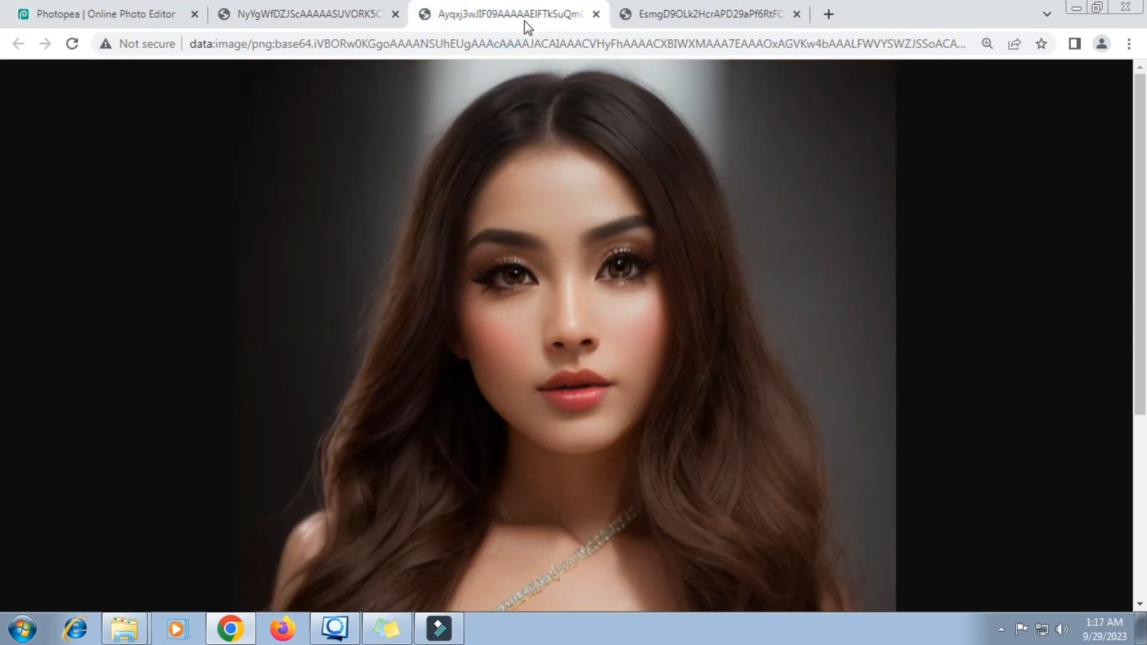
left_click(694, 25)
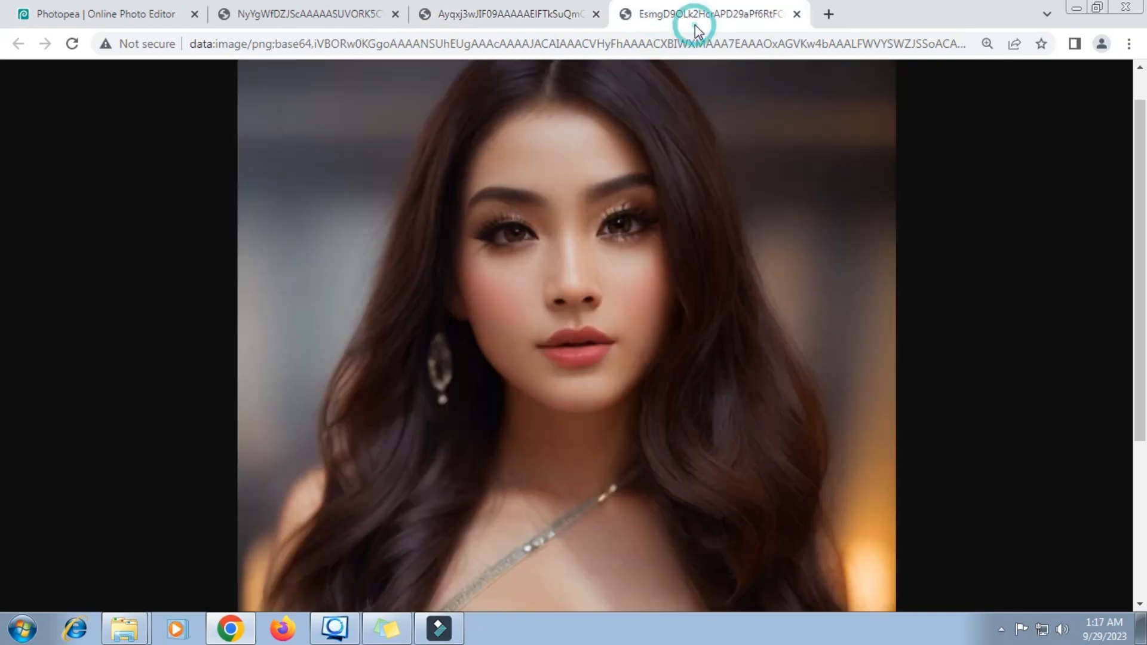
Compare the second and third generated portraits as whole images, and recheck the third one's facial details
key("ctrl+minus")
key("ctrl+minus")
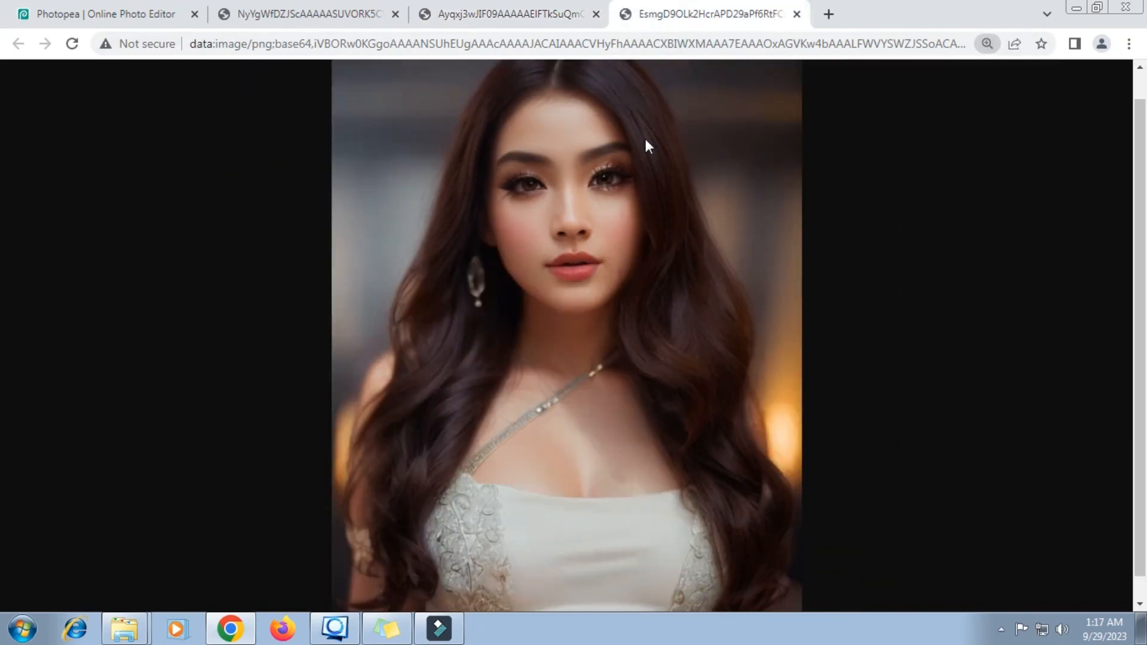
scroll(645, 139, "up", 1)
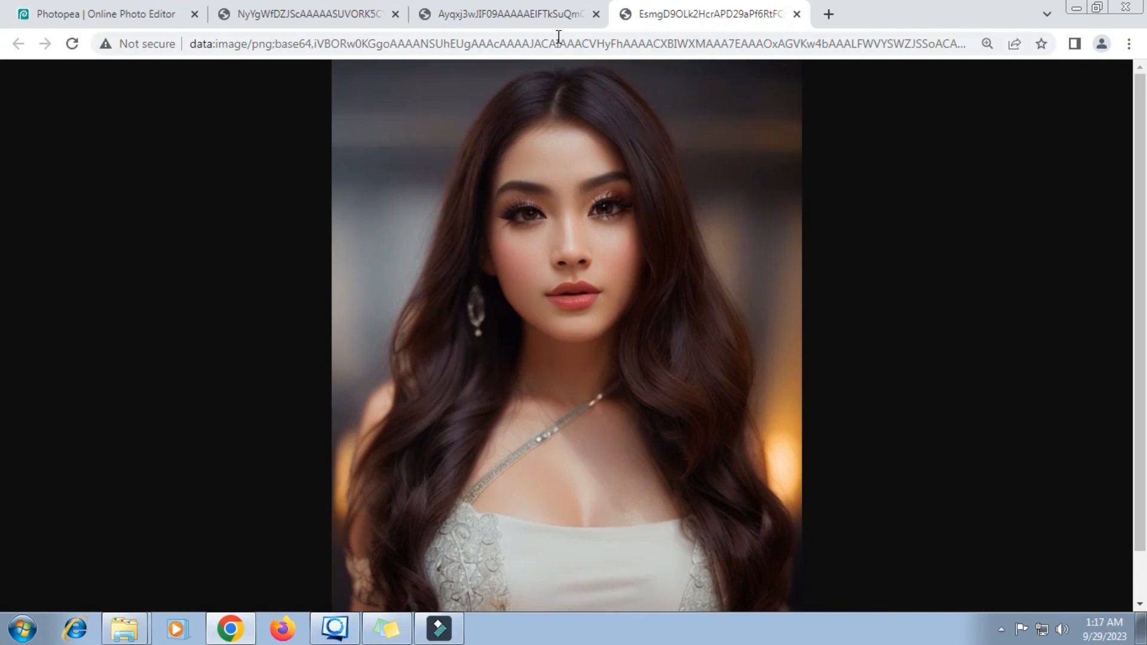
left_click(529, 18)
key("ctrl+minus")
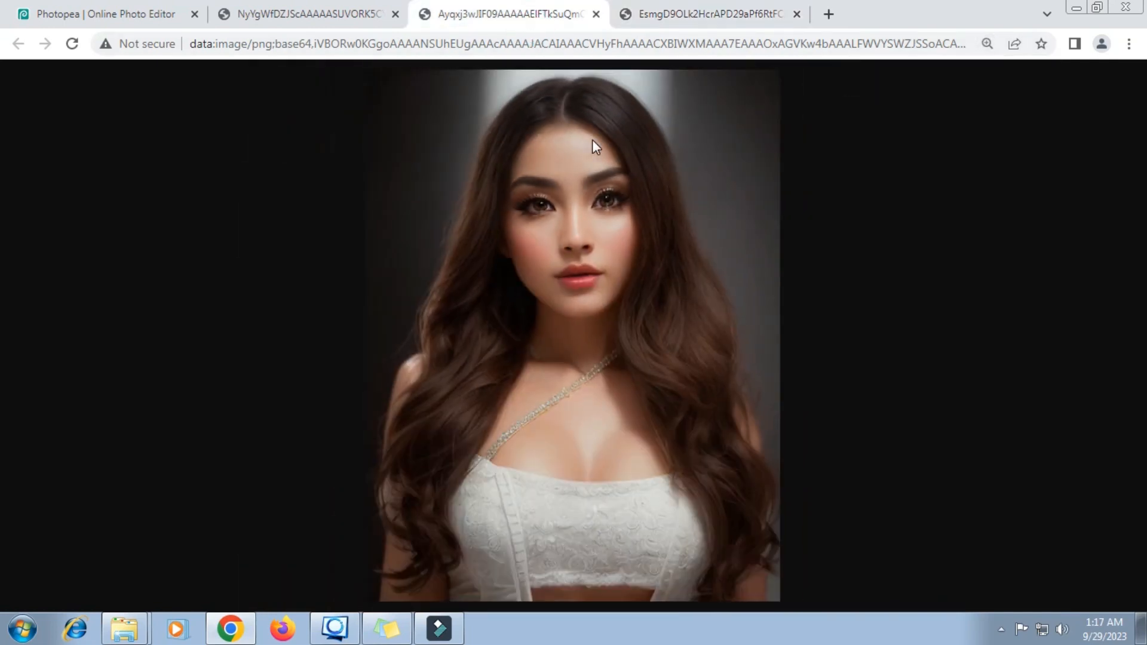
left_click(691, 25)
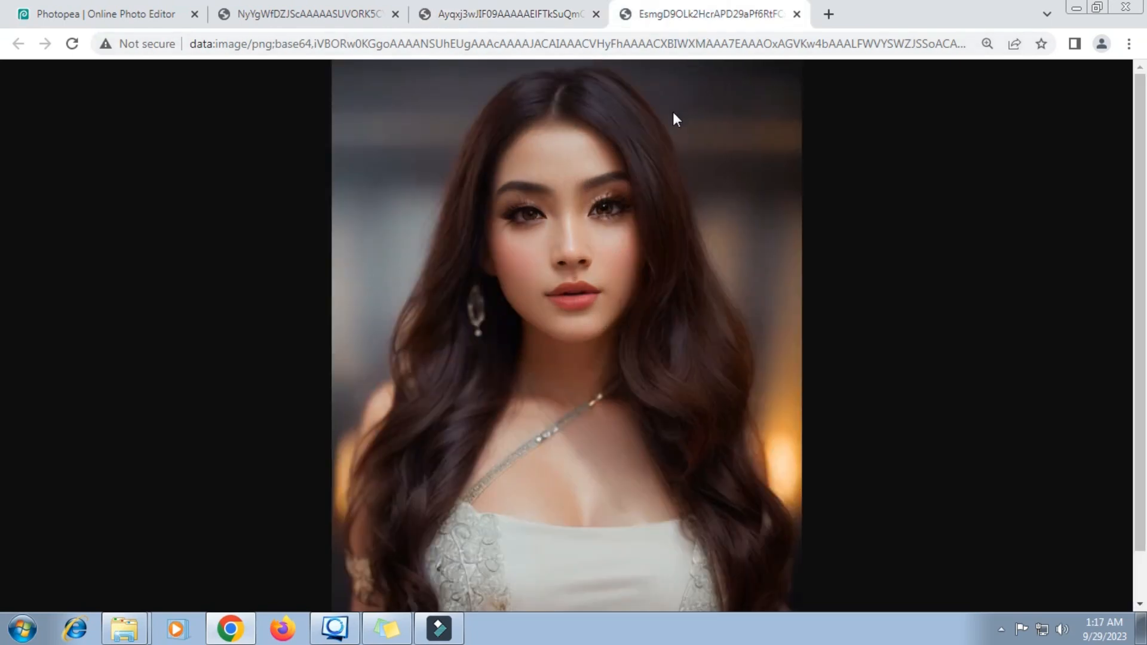
key("ctrl+plus")
key("ctrl+plus")
key("ctrl+plus")
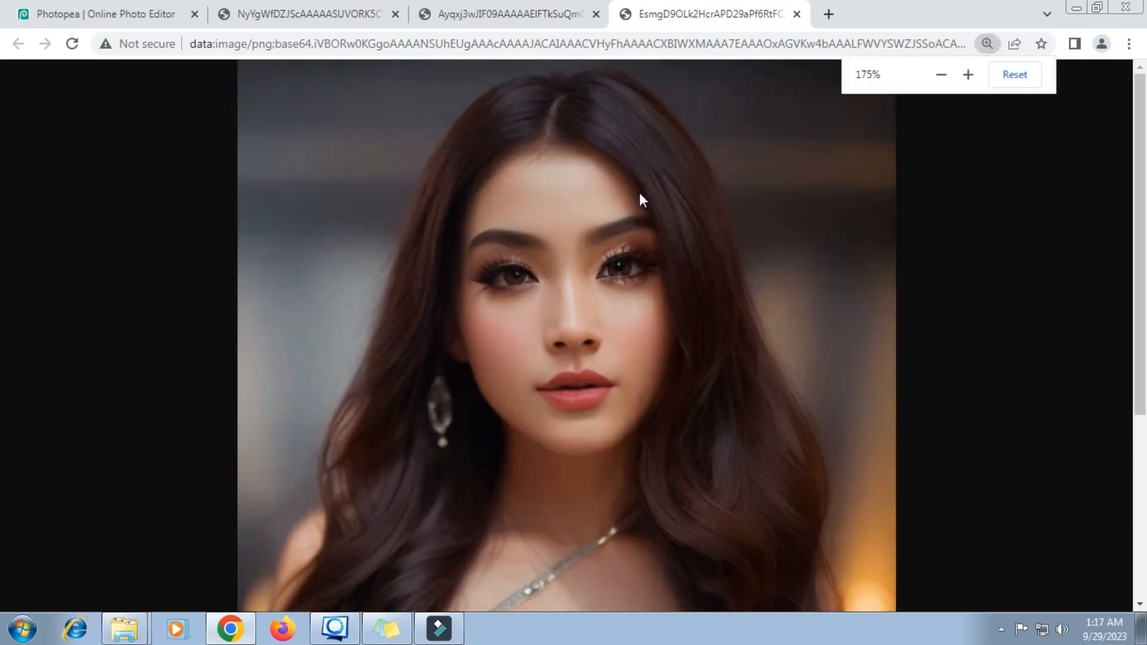
key("ctrl+minus")
key("ctrl+minus")
key("ctrl+minus")
key("ctrl+minus")
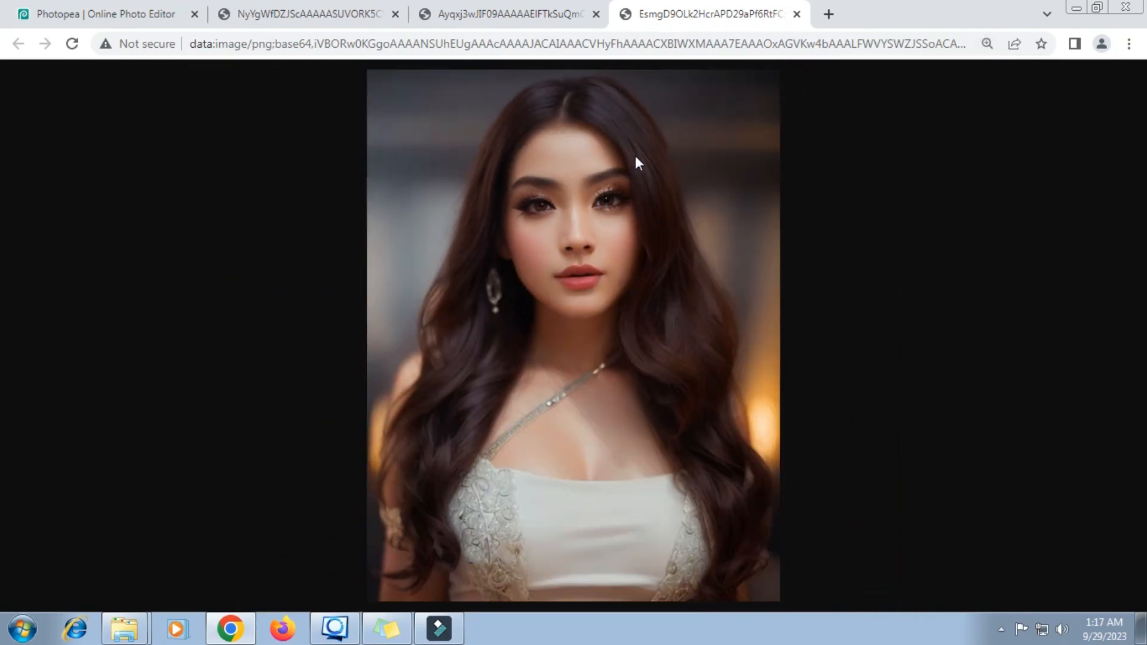
Save the second generated portrait as a PNG image named download in the Pictures library
left_click(531, 24)
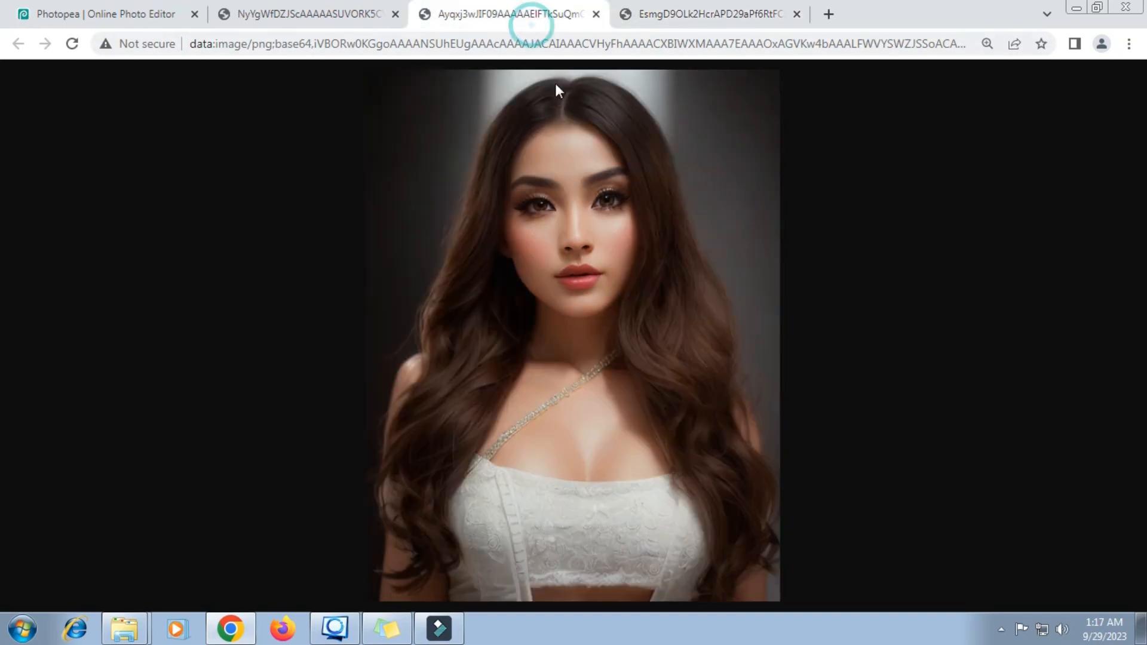
right_click(561, 192)
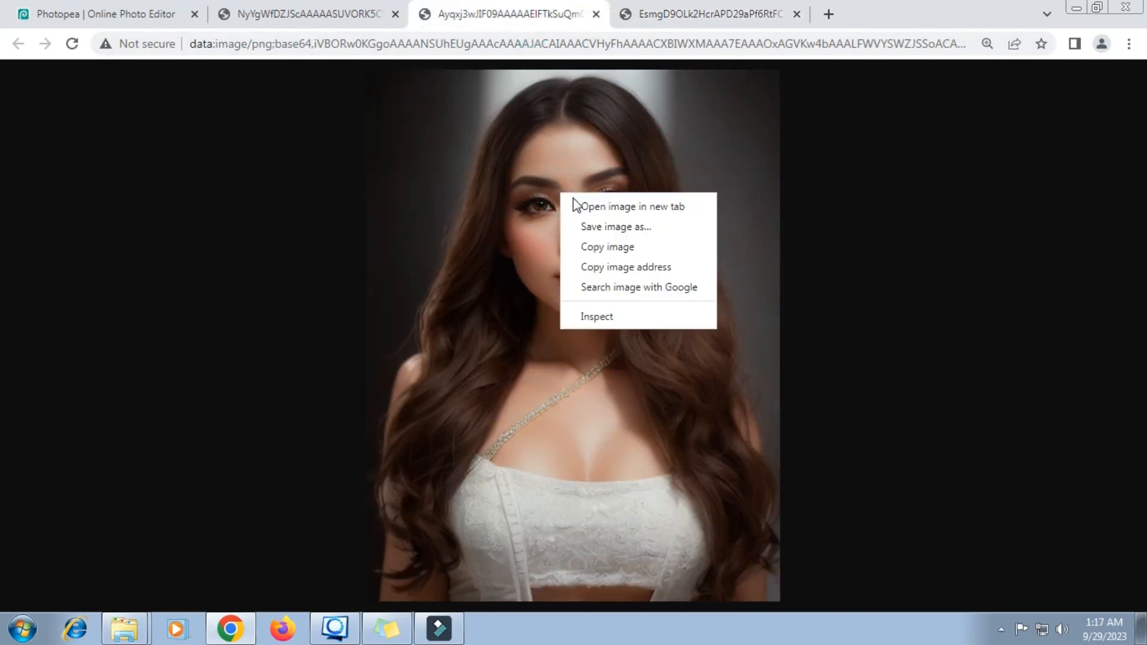
left_click(598, 226)
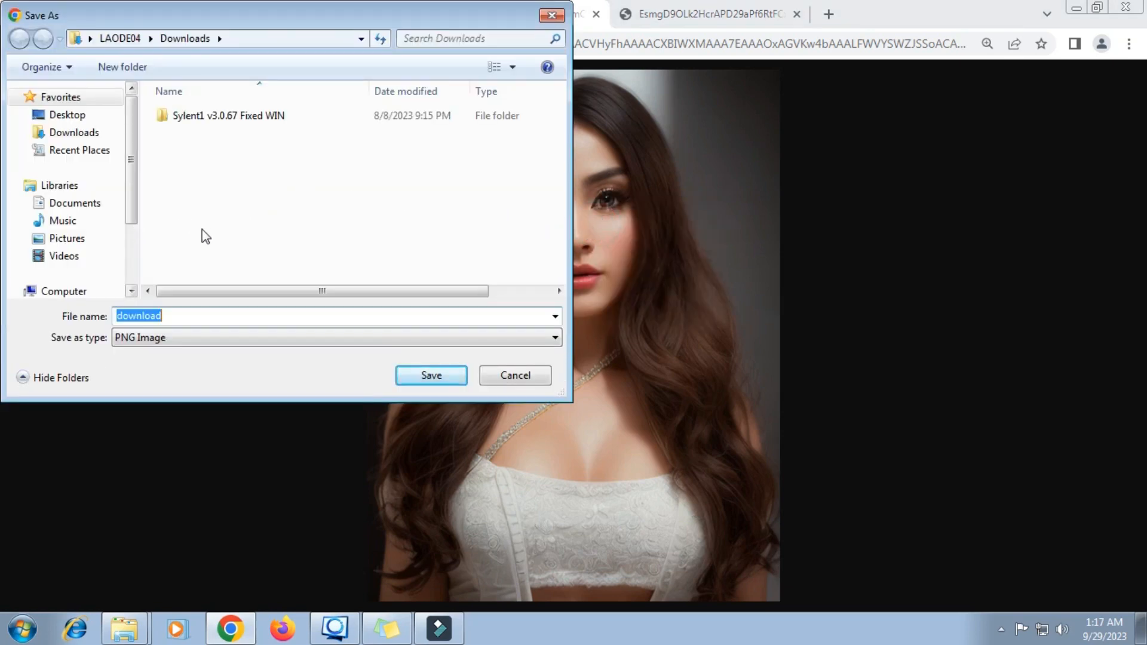
left_click(92, 238)
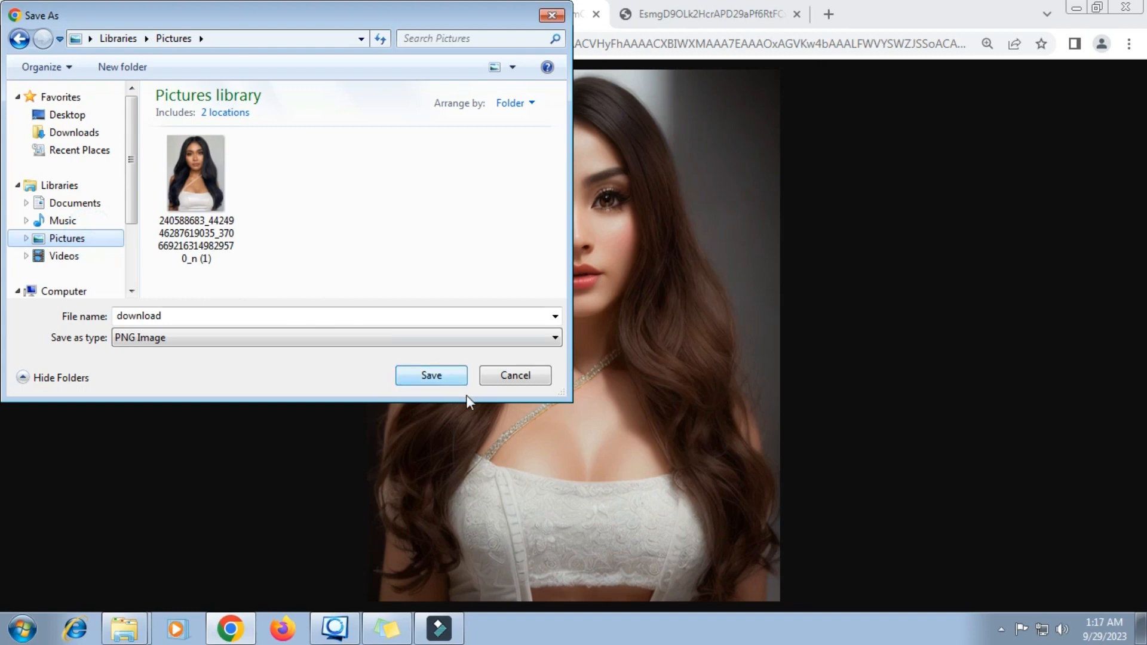
left_click(431, 377)
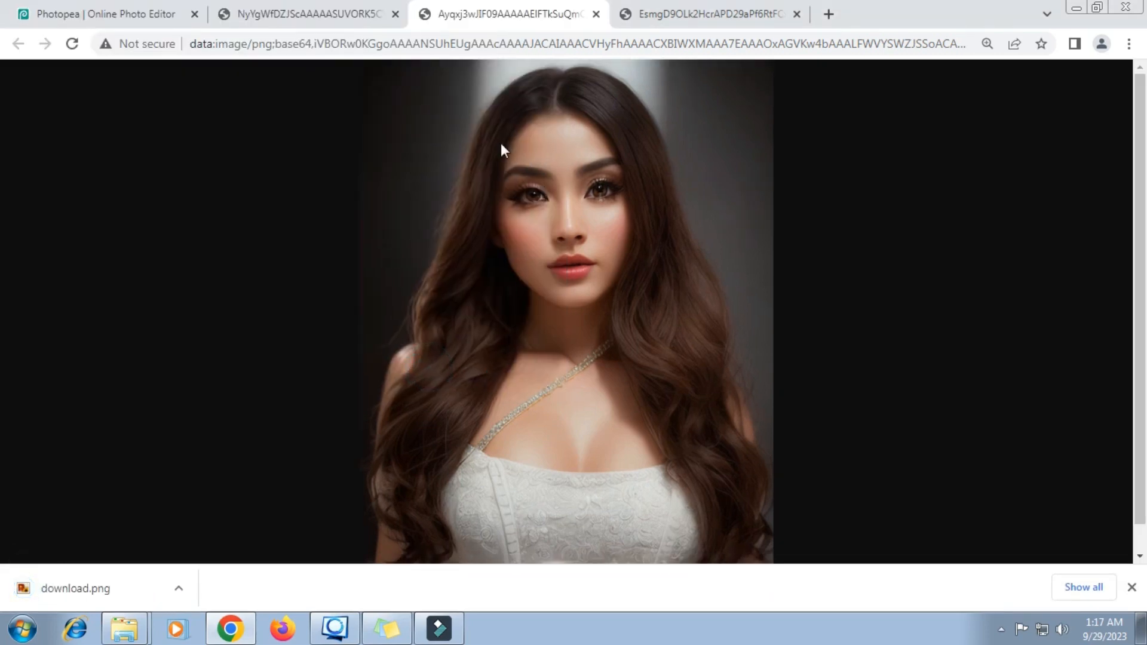
Return to Photopea and switch Dezgo from Controlled Text-to-Image to Upscale
left_click(162, 13)
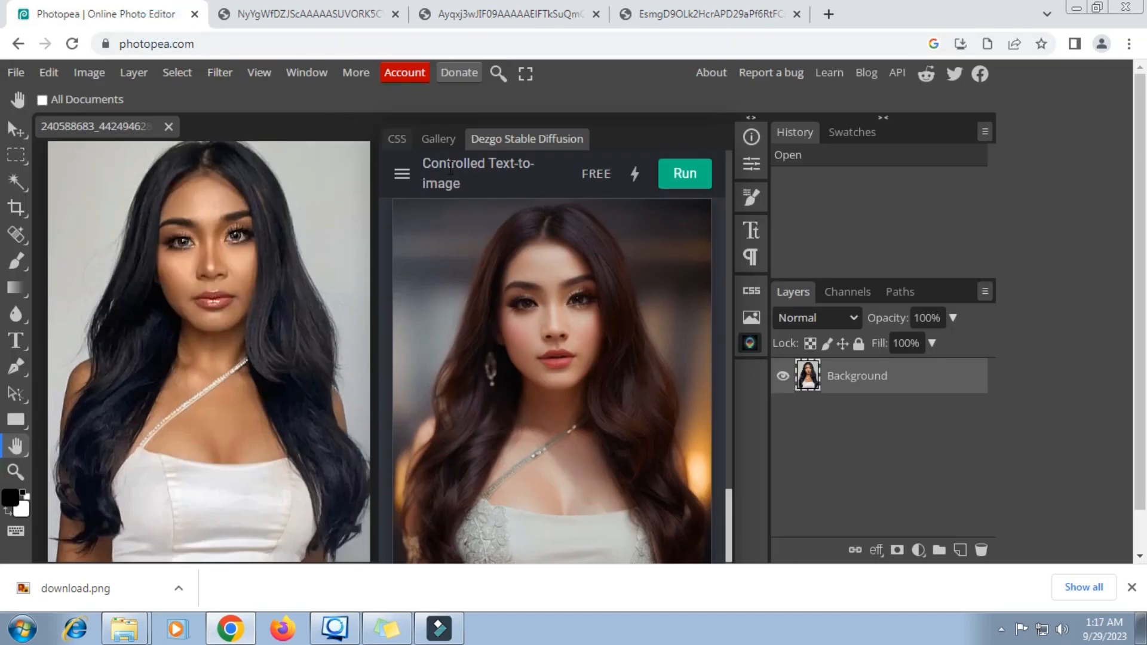
left_click(403, 179)
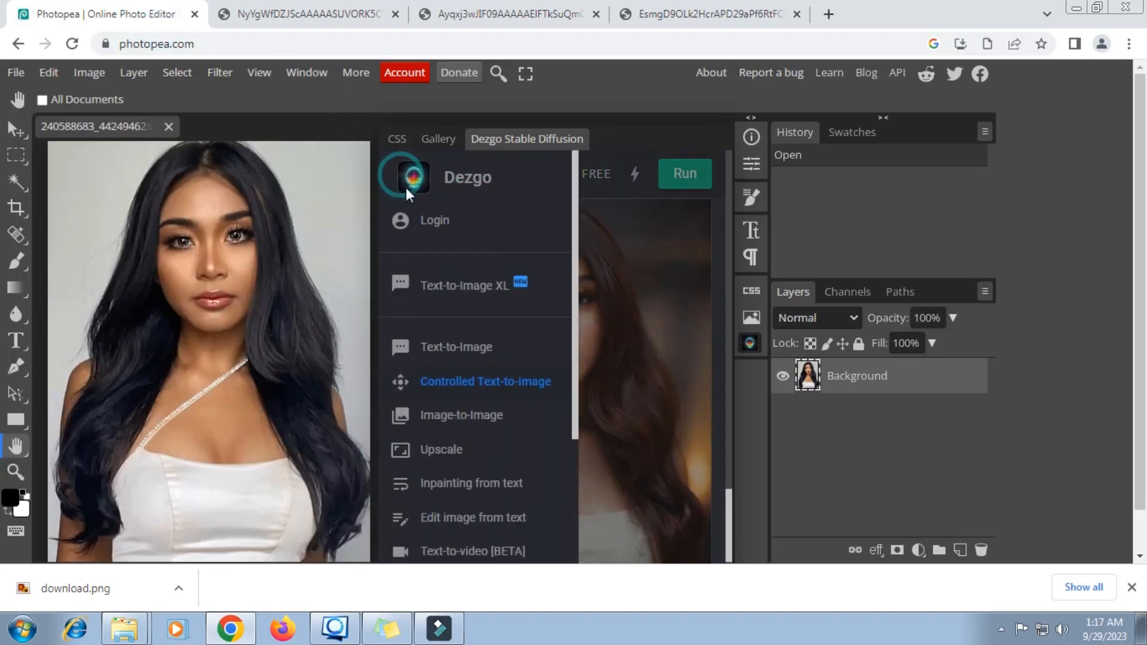
scroll(456, 257, "down", 2)
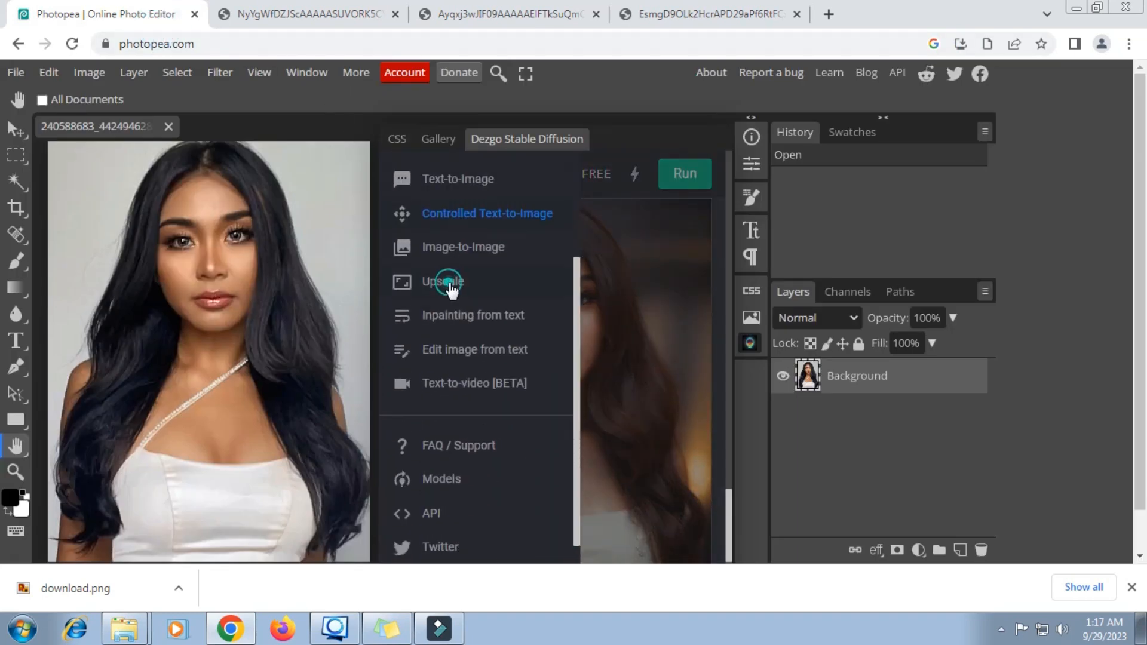
left_click(446, 281)
scroll(504, 293, "down", 1)
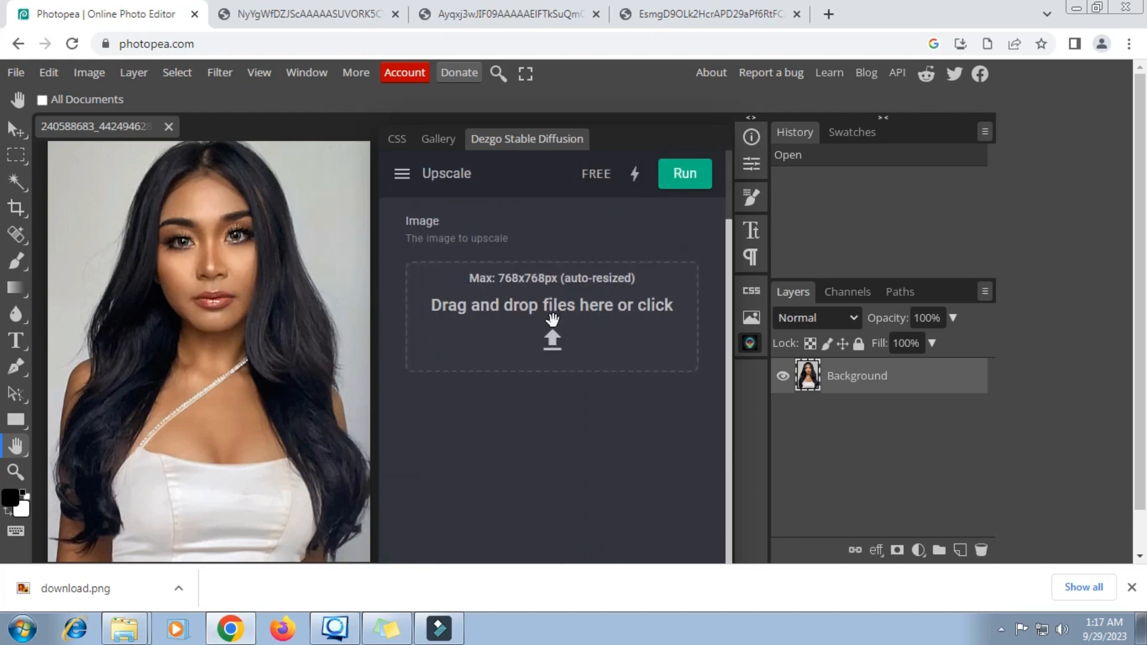
Load the download image from the Pictures library as the image to upscale, and dismiss the browser's download bar
left_click(551, 338)
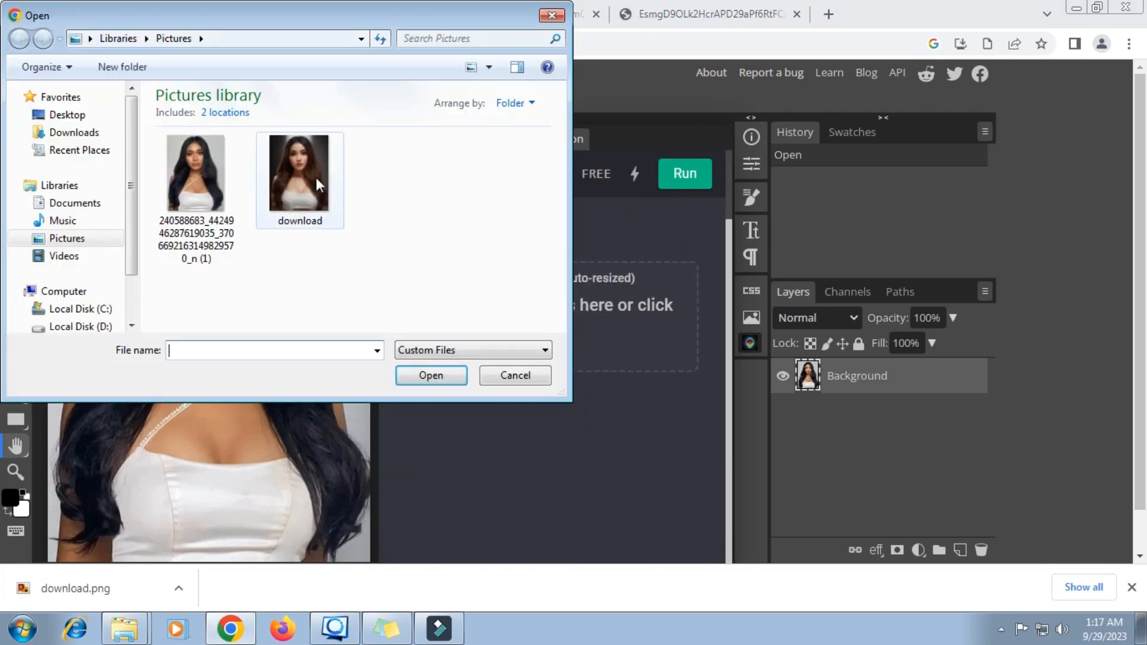
left_click(304, 168)
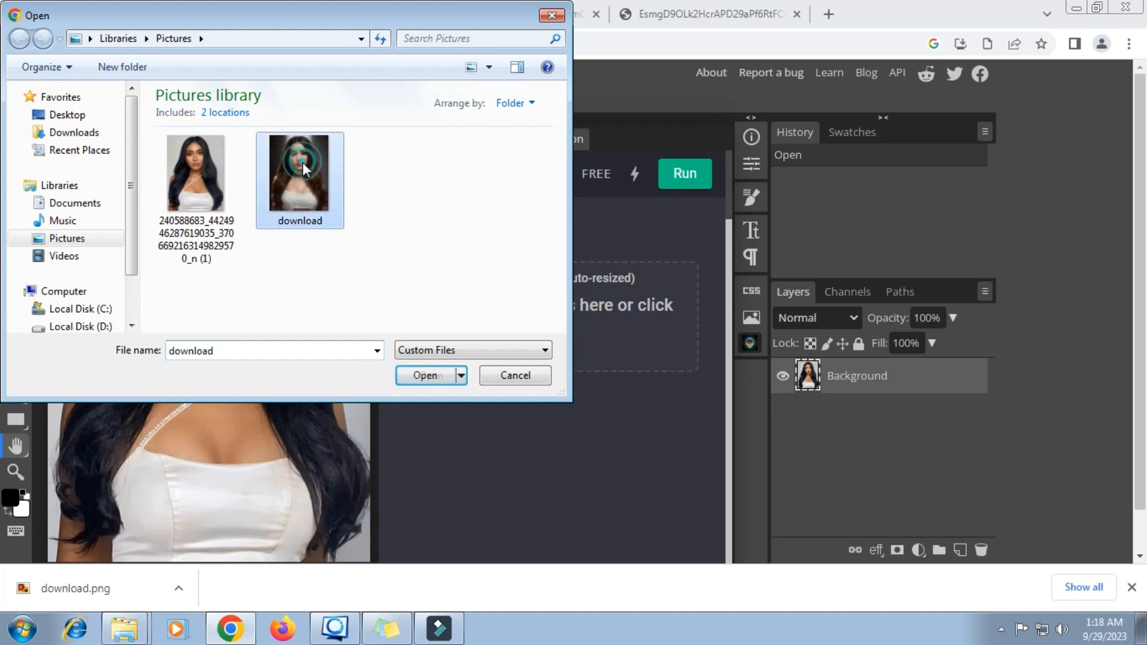
left_click(432, 375)
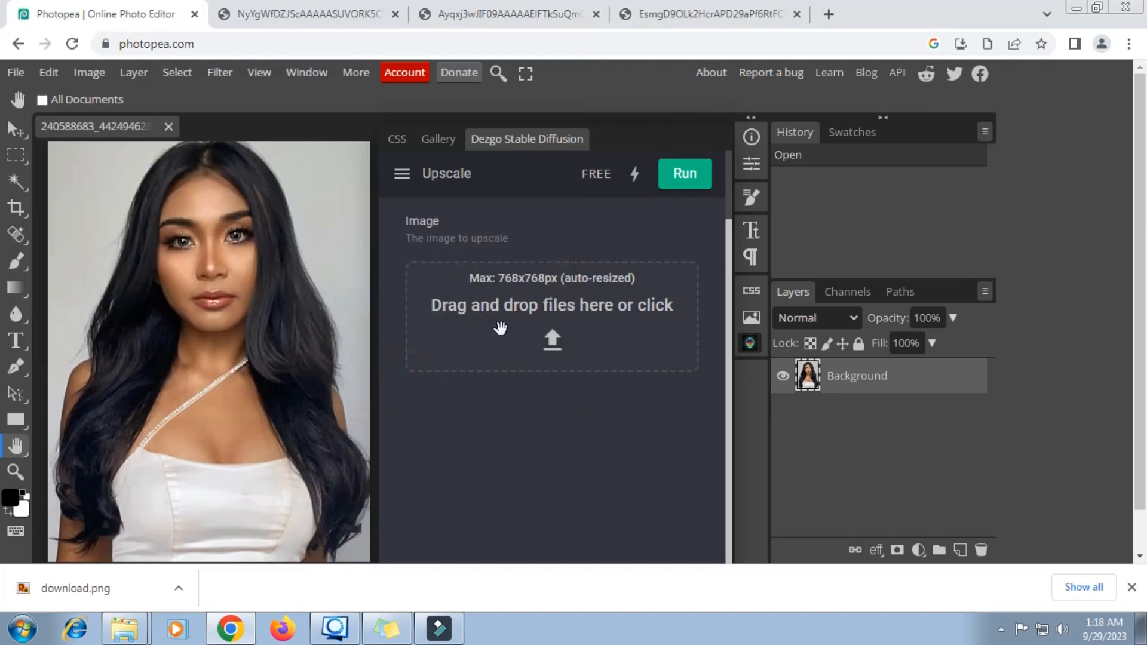
left_click(1132, 588)
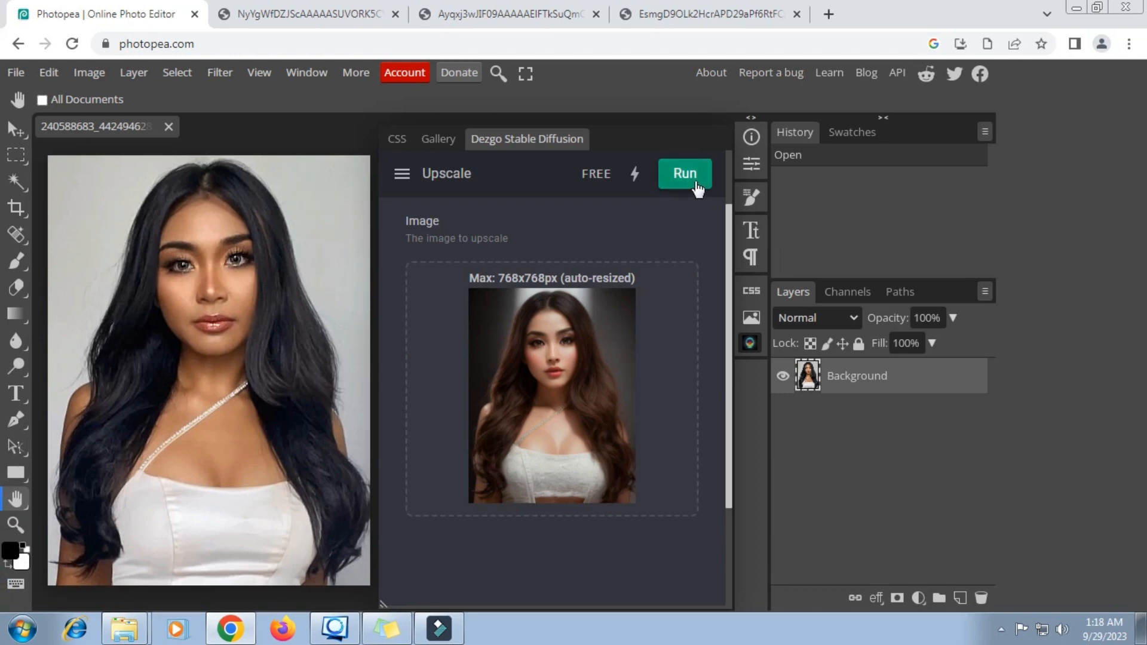
Run the upscale on the loaded portrait and check the whole upscaled result
scroll(691, 277, "down", 3)
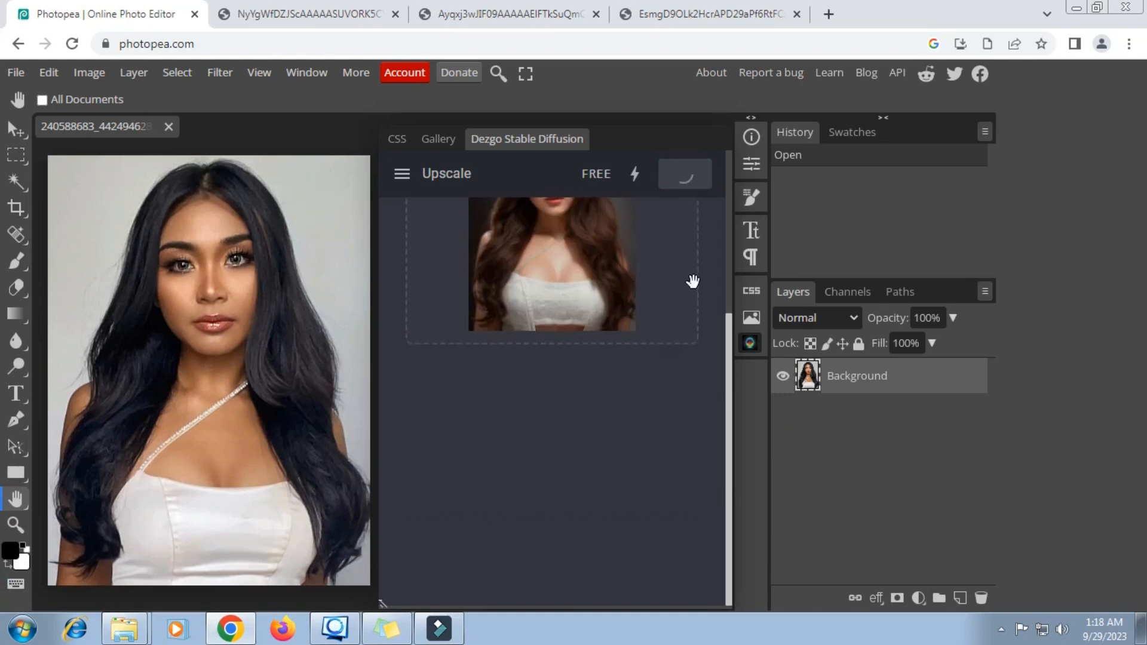
scroll(692, 281, "up", 2)
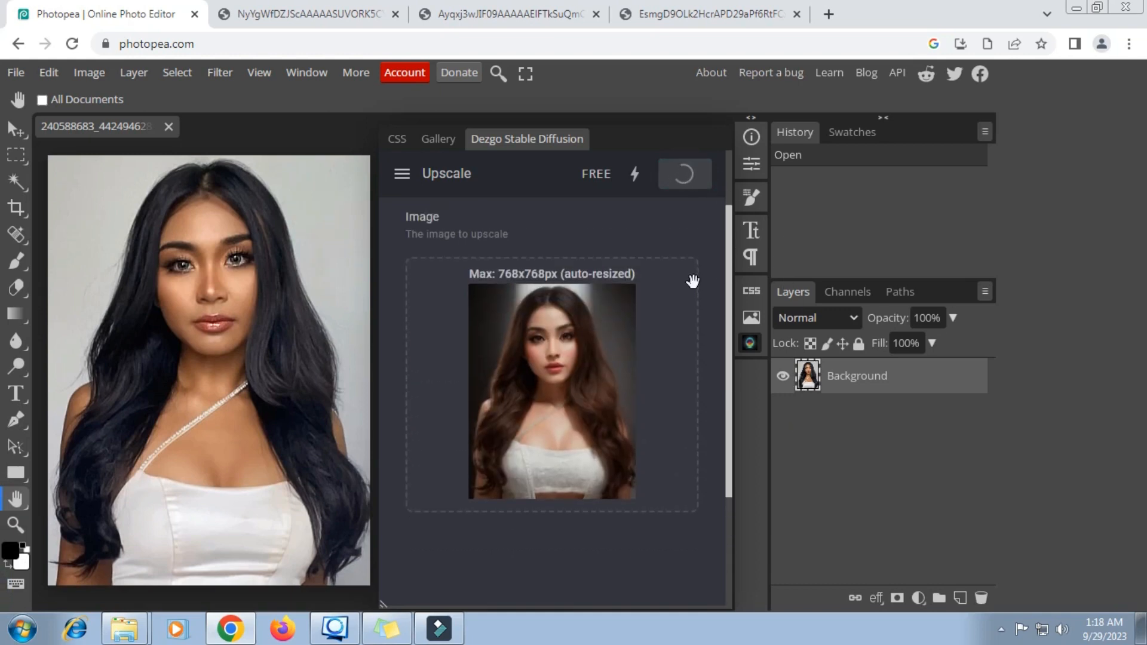
scroll(692, 281, "down", 1)
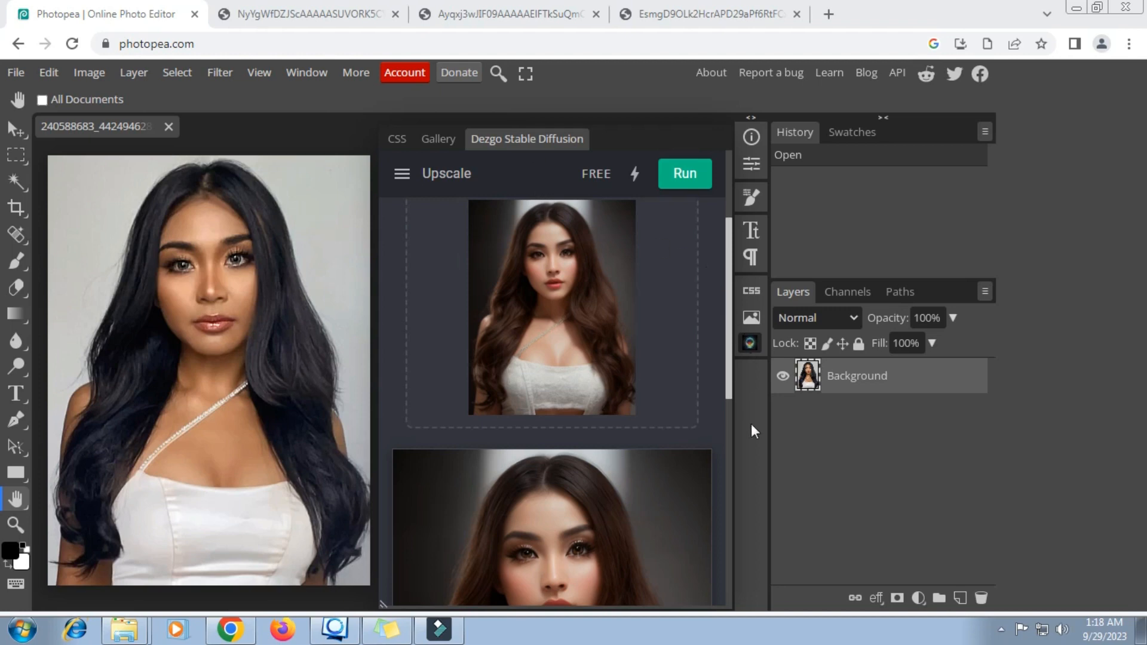
scroll(611, 308, "down", 5)
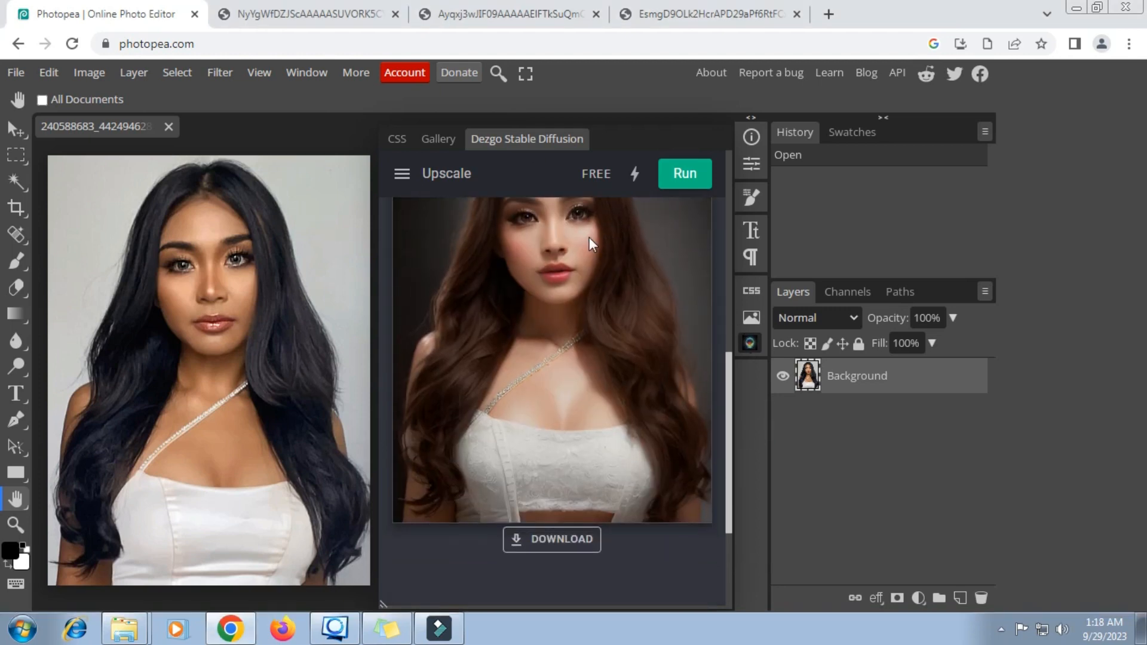
scroll(589, 237, "up", 1)
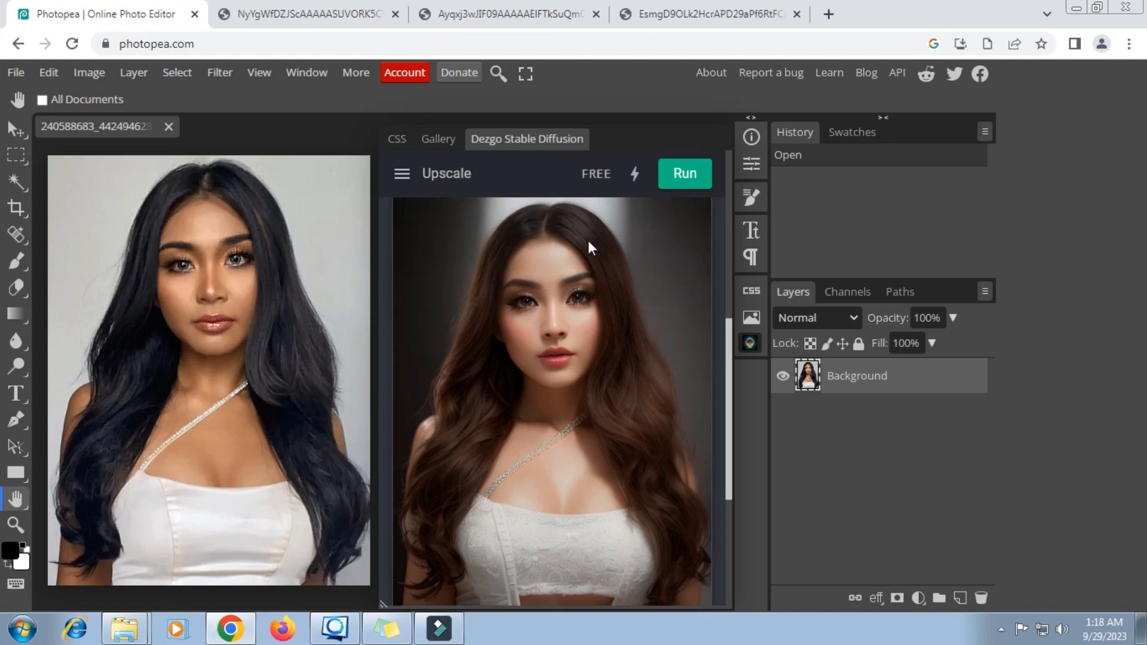
Download the upscaled portrait, close the Dezgo plugin, and dismiss the browser's download bar
scroll(588, 245, "down", 2)
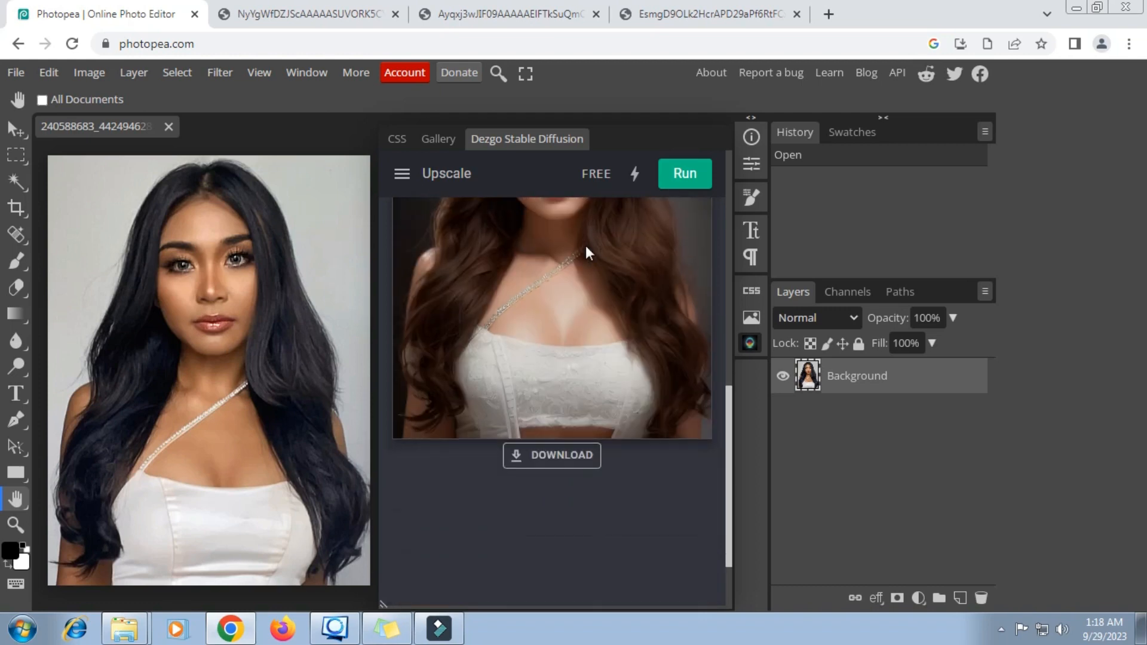
left_click(559, 457)
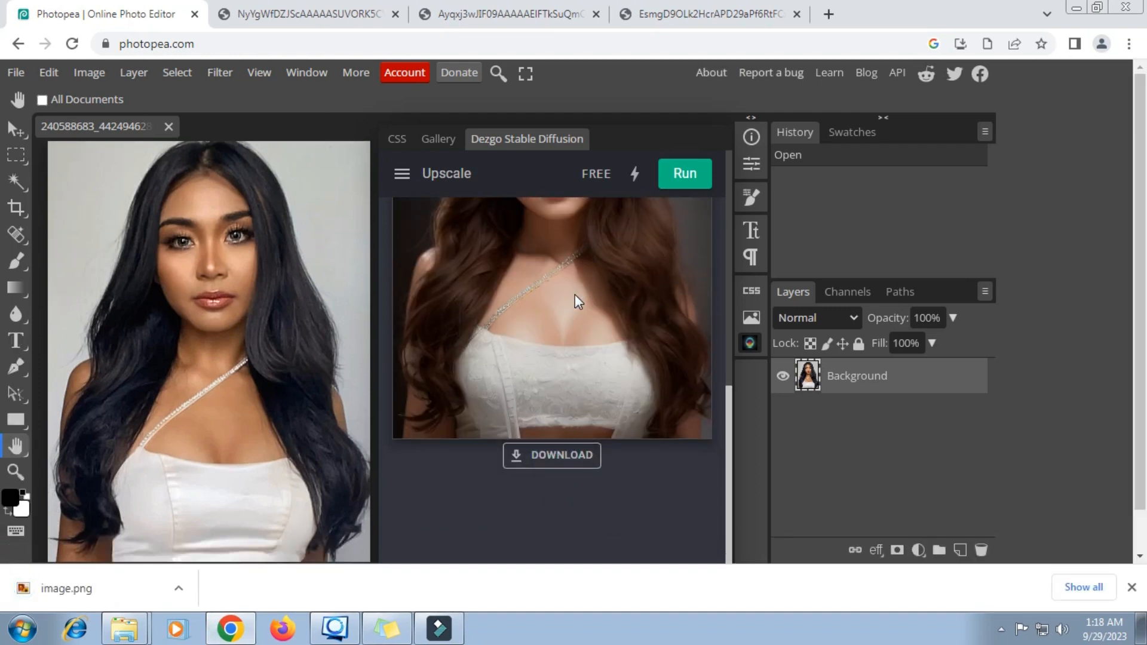
left_click(751, 344)
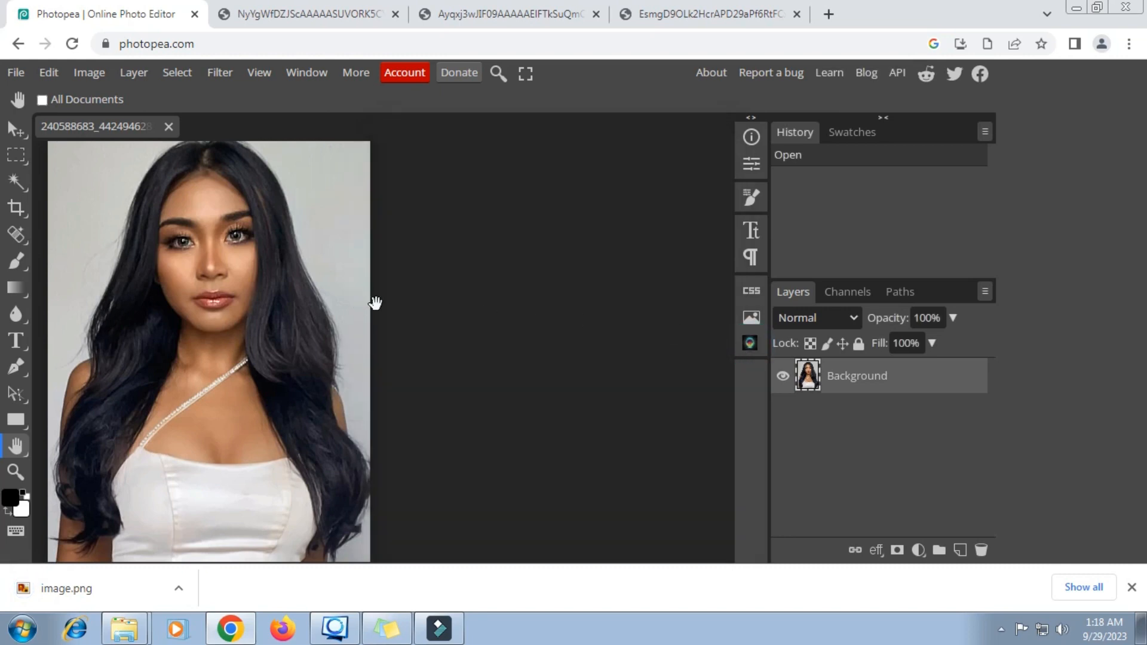
left_click_drag(258, 299, 361, 308)
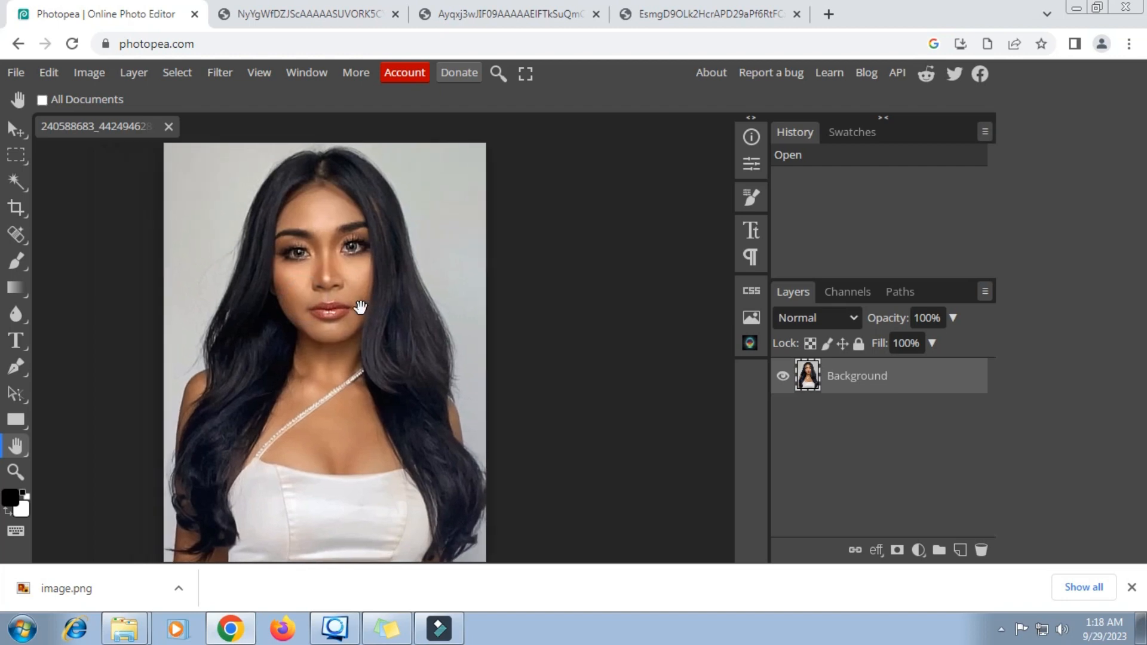
left_click(1131, 588)
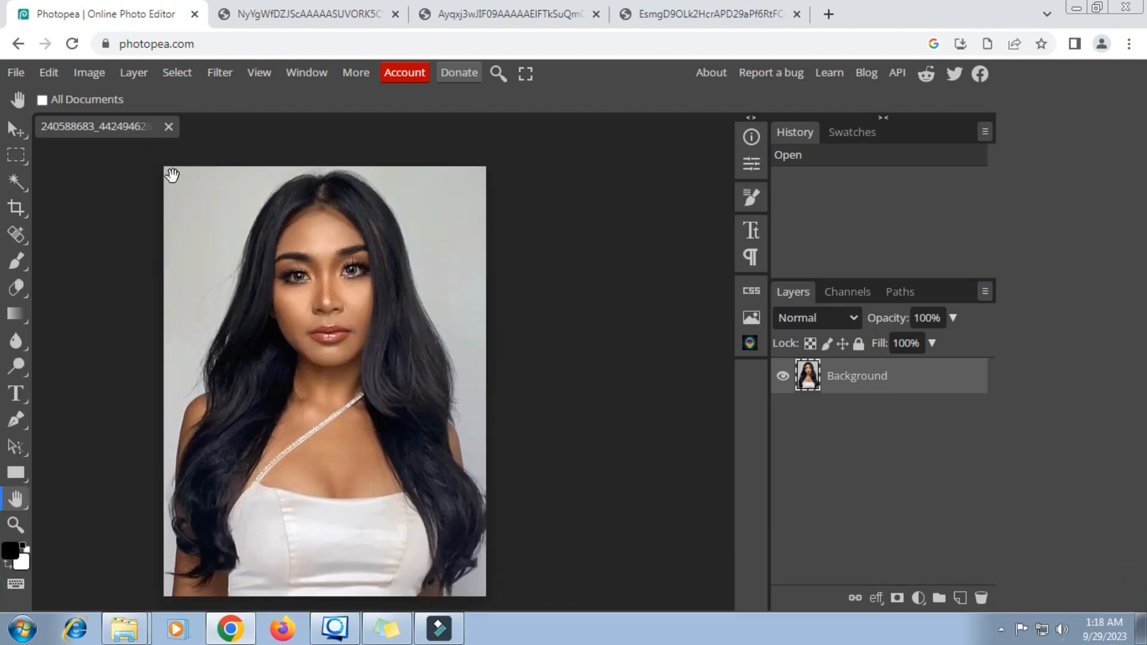
Place the upscaled image file named image from the Downloads folder into the open portrait document
left_click(24, 73)
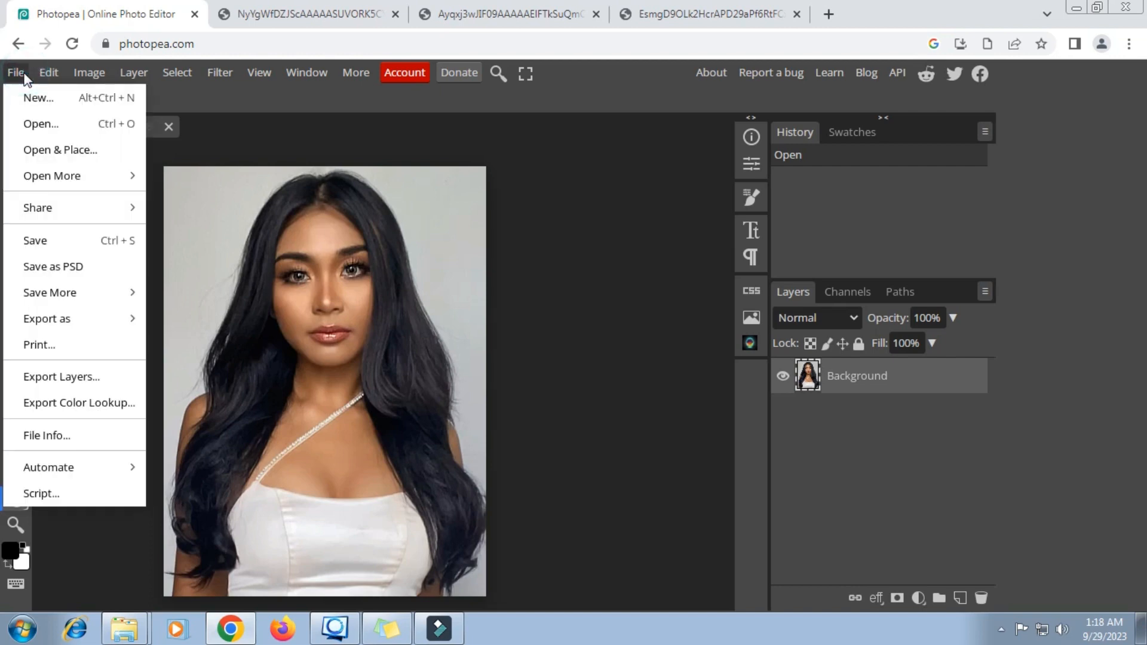
left_click(105, 149)
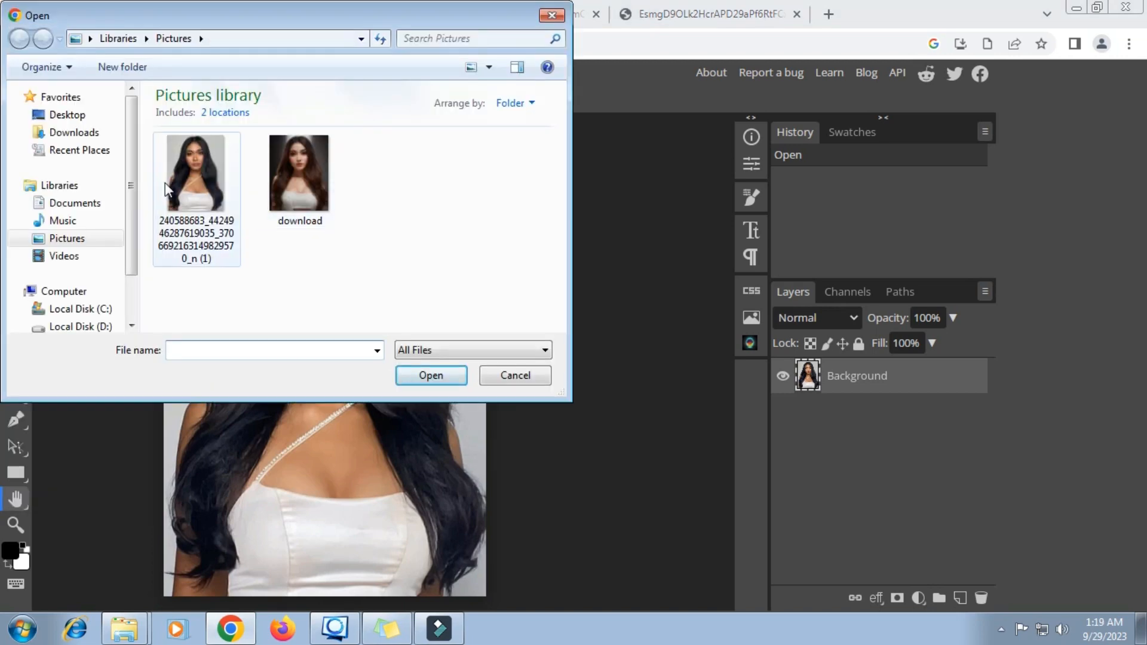
left_click(89, 132)
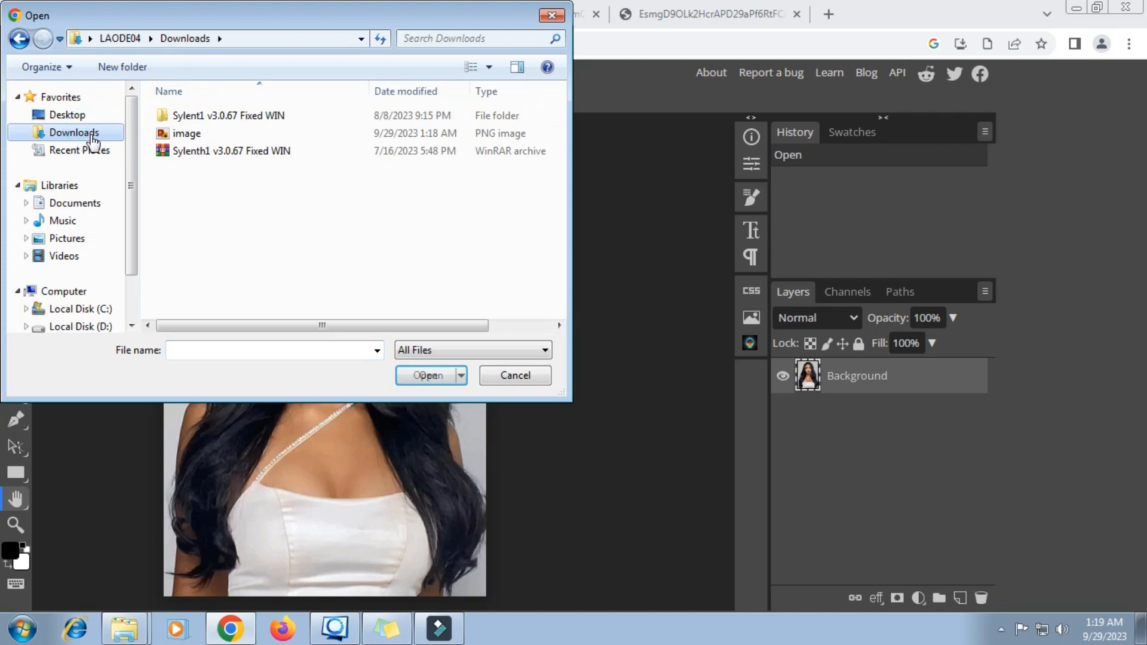
left_click(489, 67)
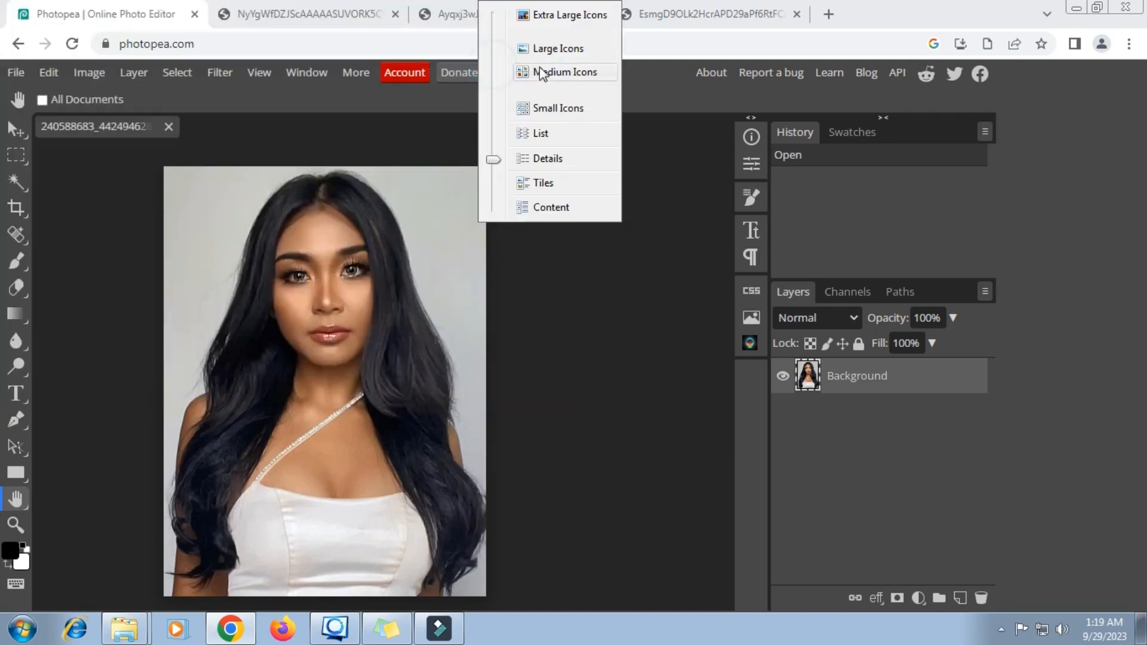
left_click(523, 49)
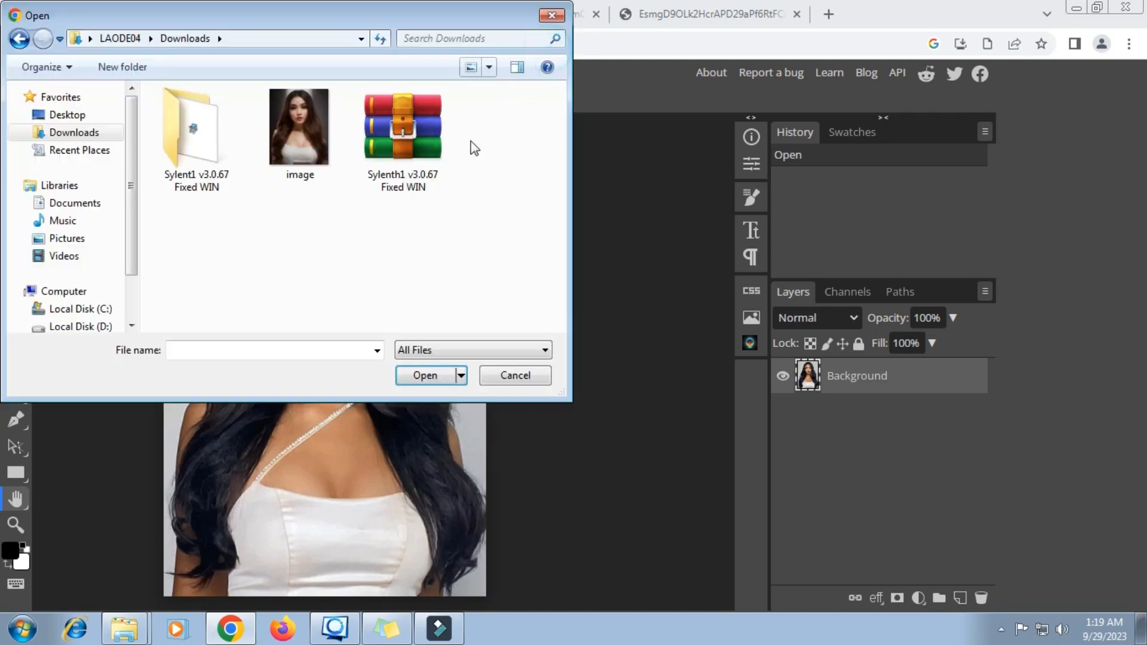
left_click(297, 137)
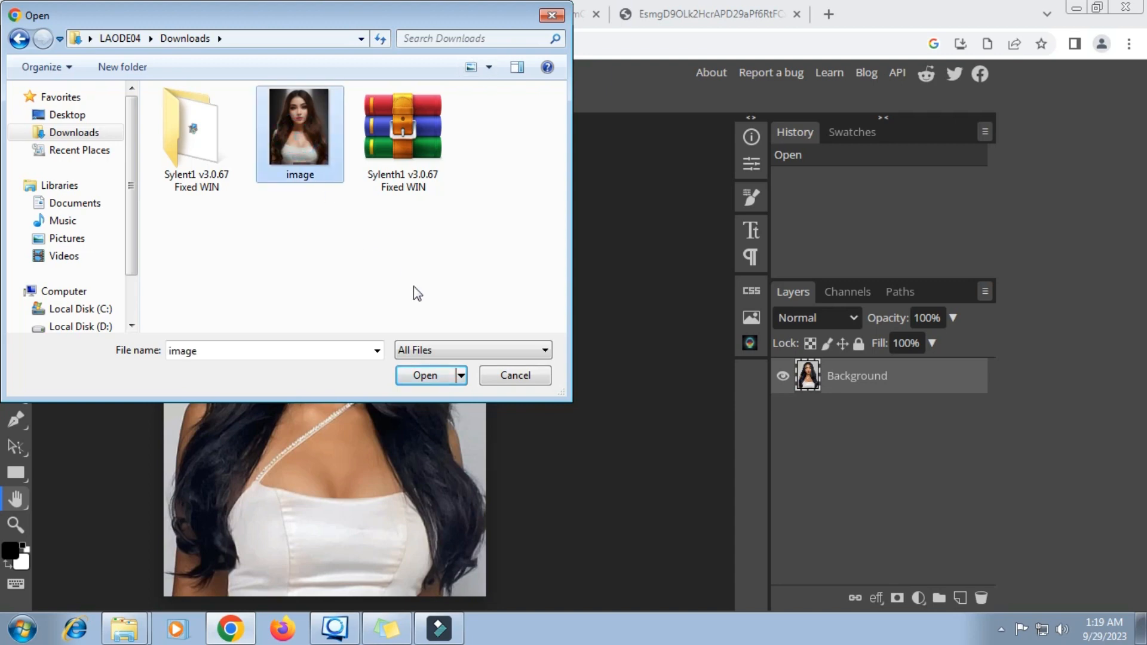
left_click(425, 375)
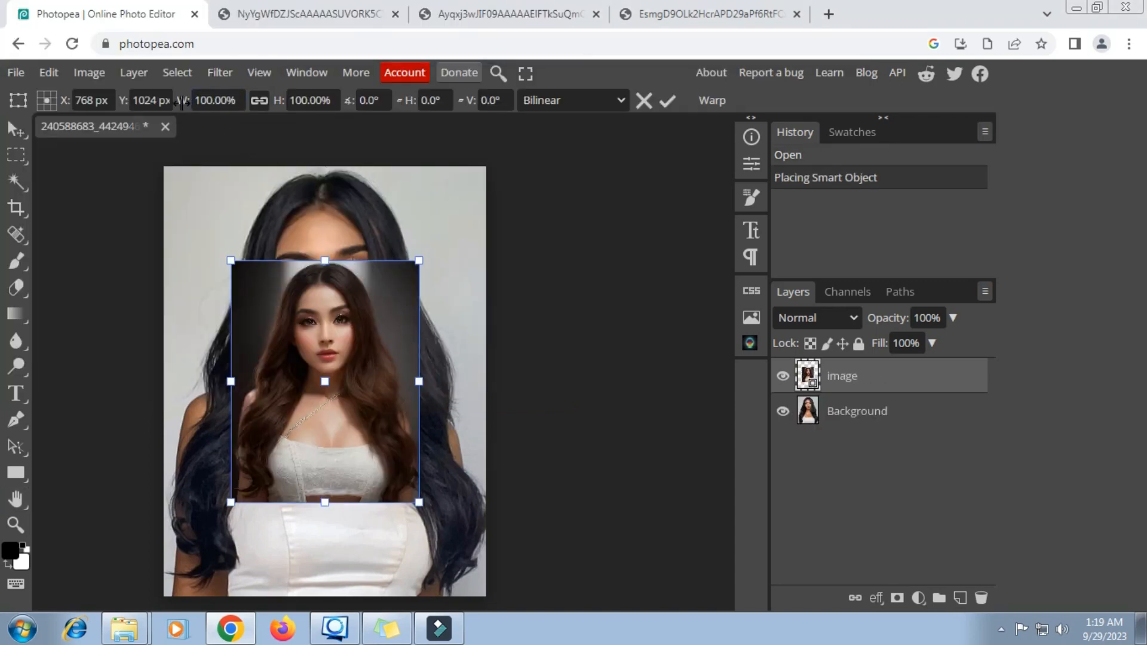
Scale the placed portrait proportionally to 172% so it covers the full width of the original photo
left_click_drag(185, 103, 241, 105)
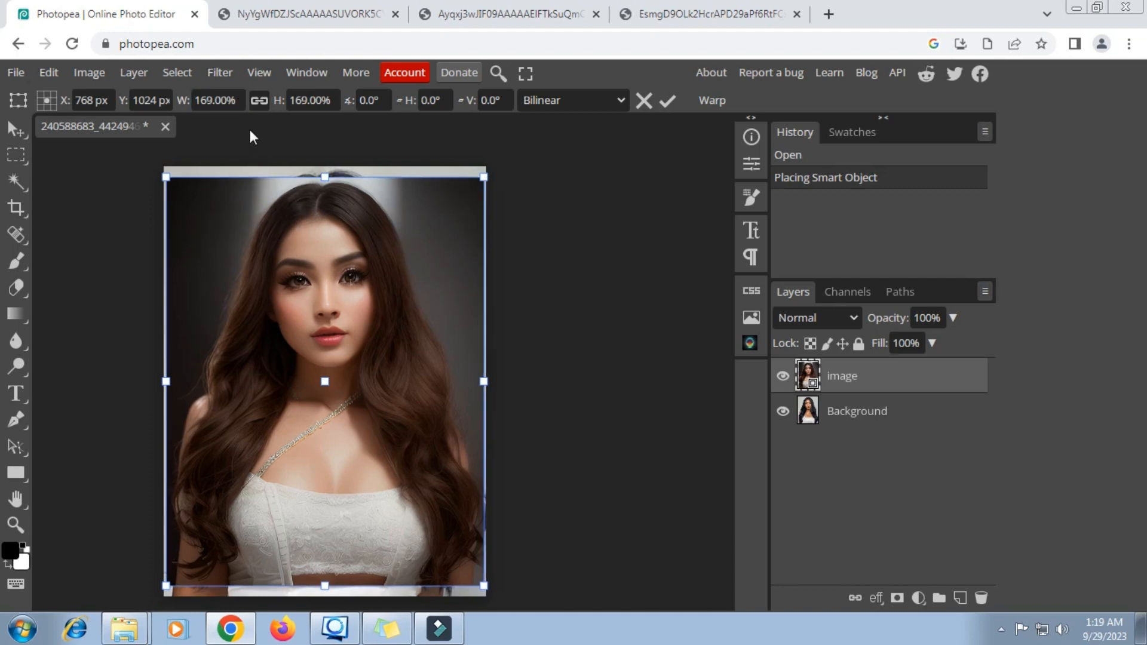
left_click(293, 99)
left_click(228, 99)
key("Up")
key("Up")
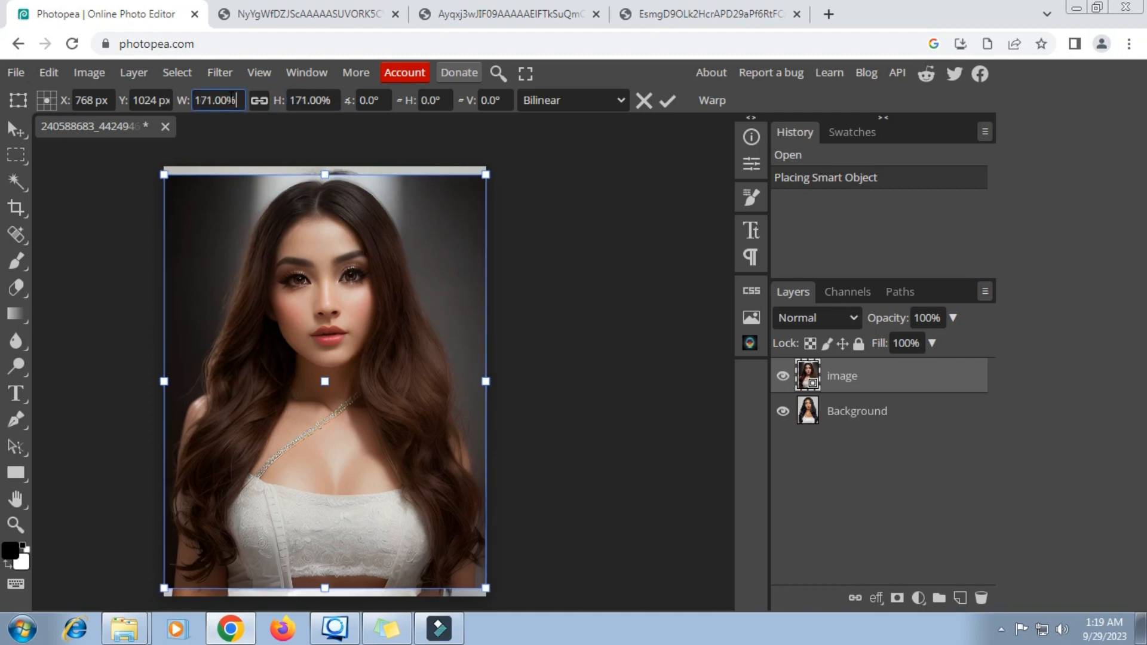
key("Up")
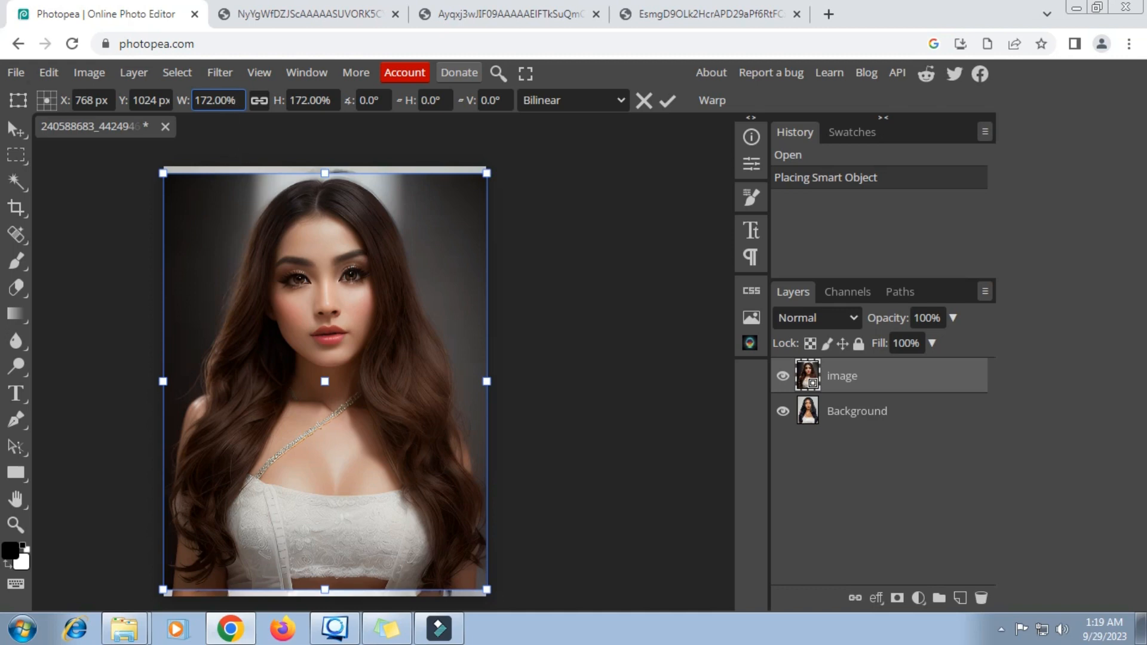
Unlink the proportions, stretch the placed portrait's height to about 177.78% to cover the canvas, and apply the transform
scroll(324, 185, "down", 5)
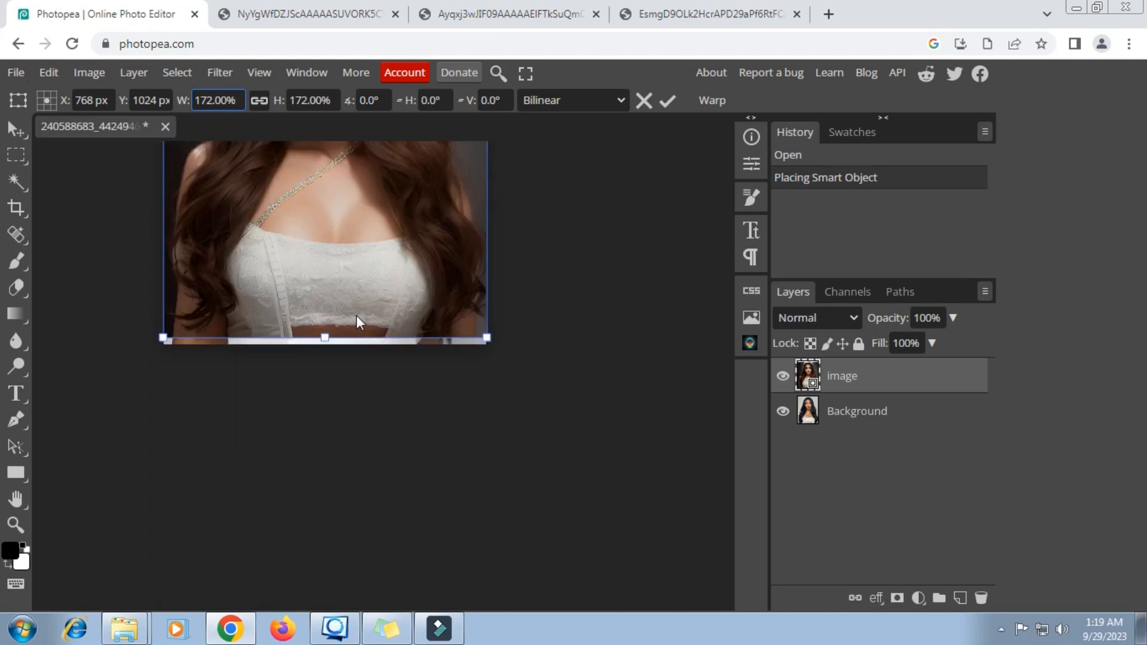
scroll(342, 327, "up", 5)
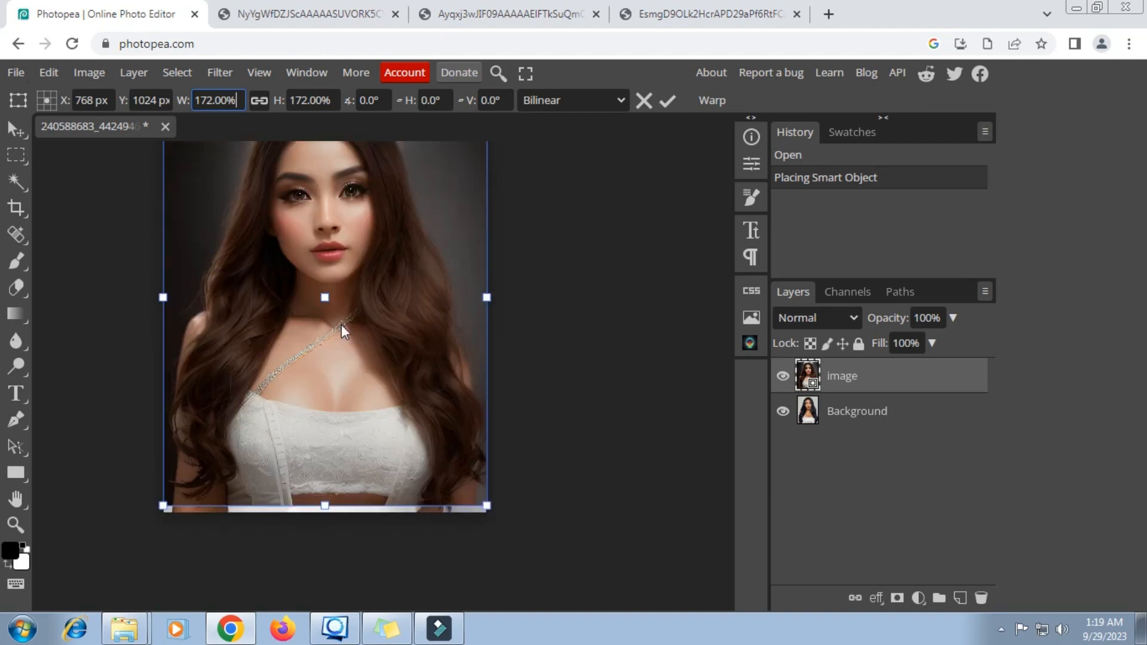
left_click(263, 101)
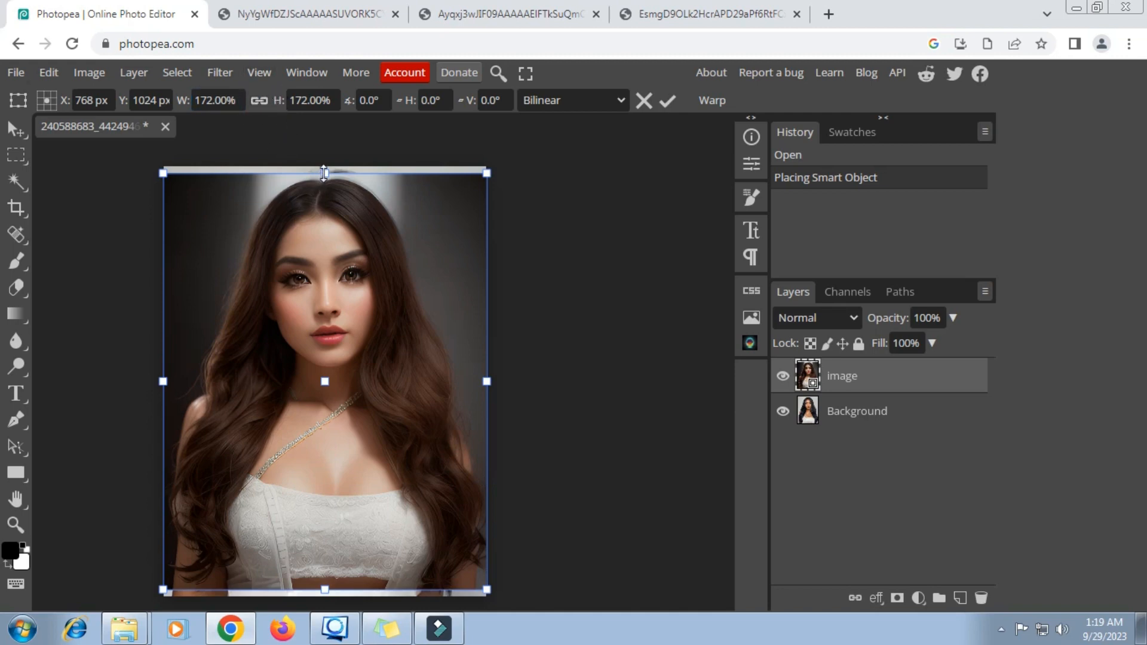
left_click_drag(324, 173, 324, 167)
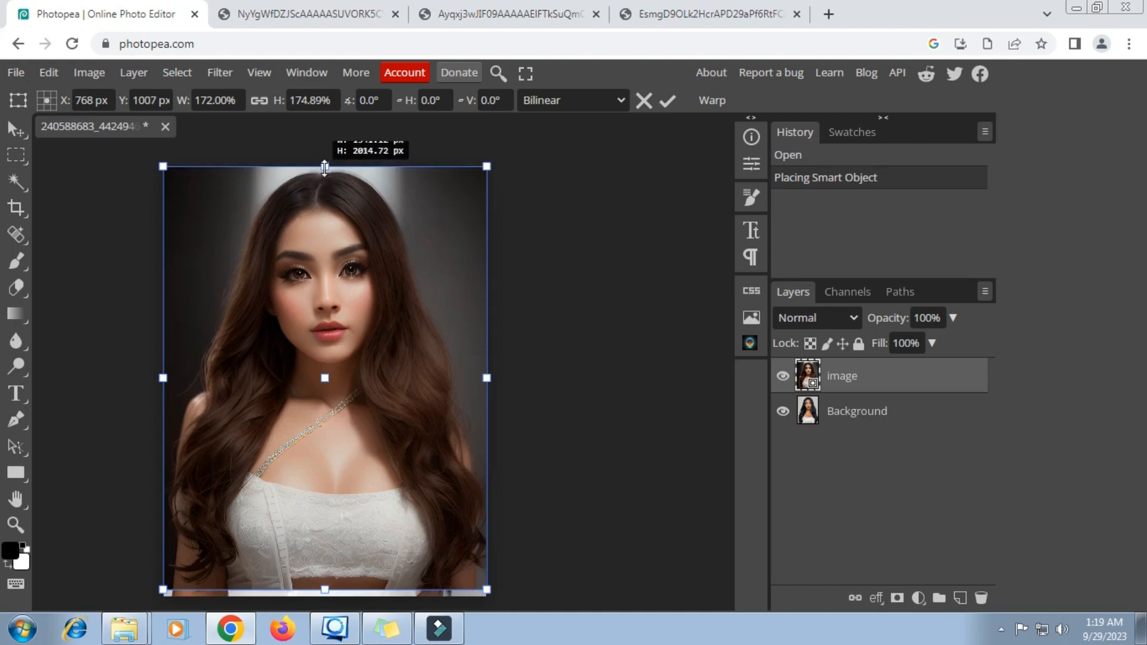
scroll(329, 199, "down", 5)
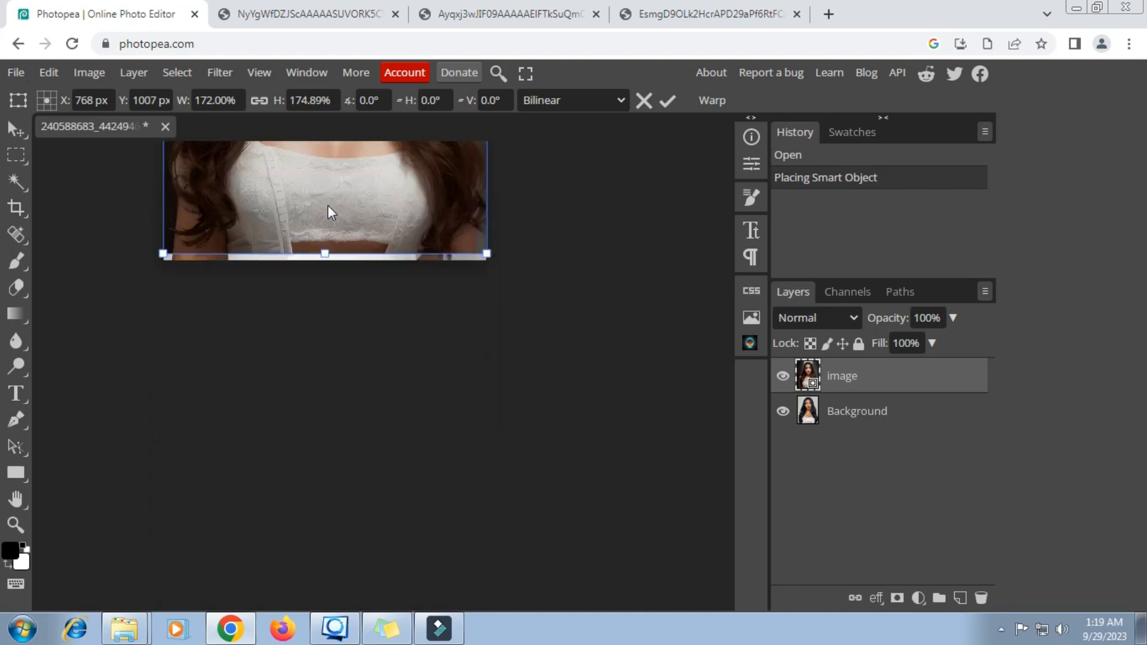
left_click_drag(325, 253, 325, 261)
scroll(339, 253, "up", 5)
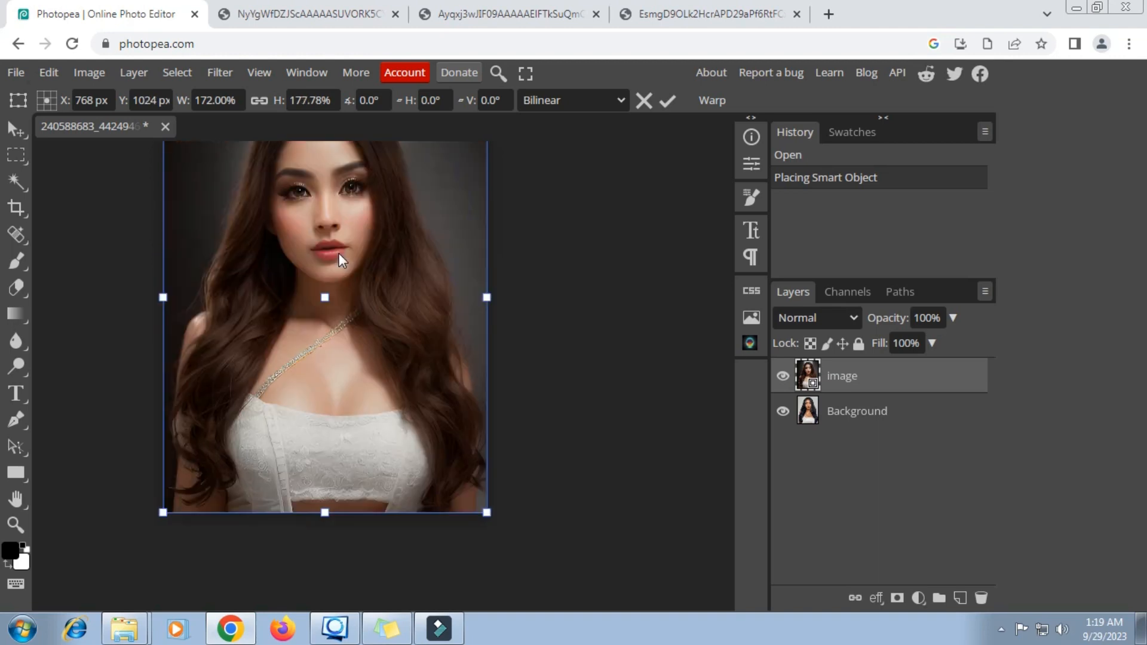
left_click(667, 101)
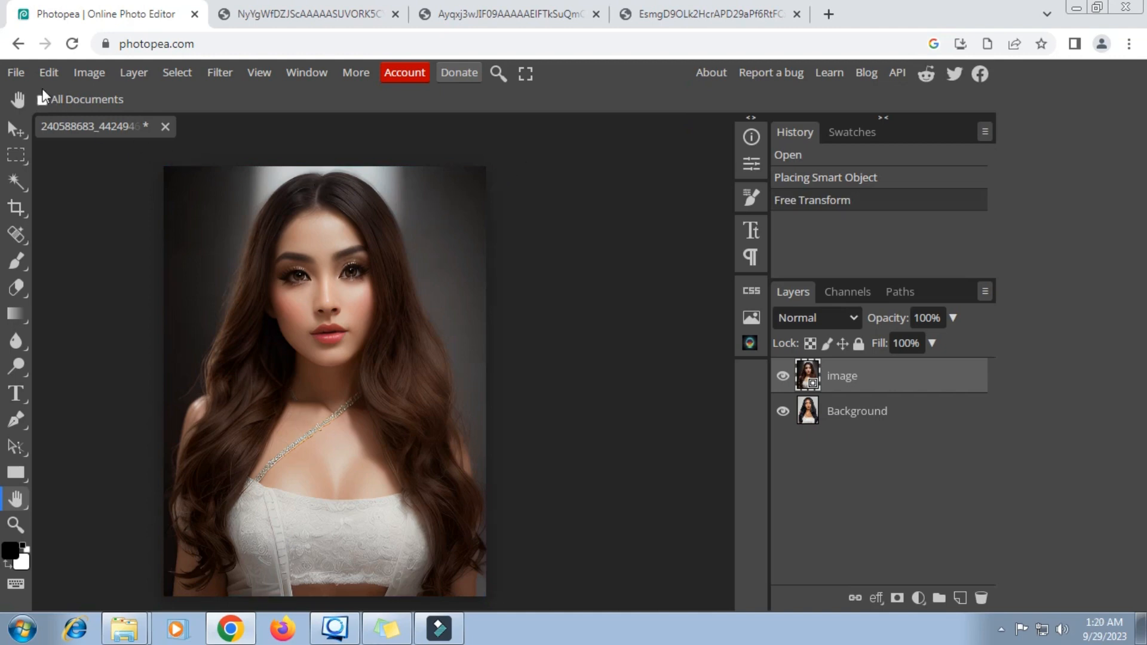
Export the composition as a JPG named 01 at 100% quality
left_click(17, 73)
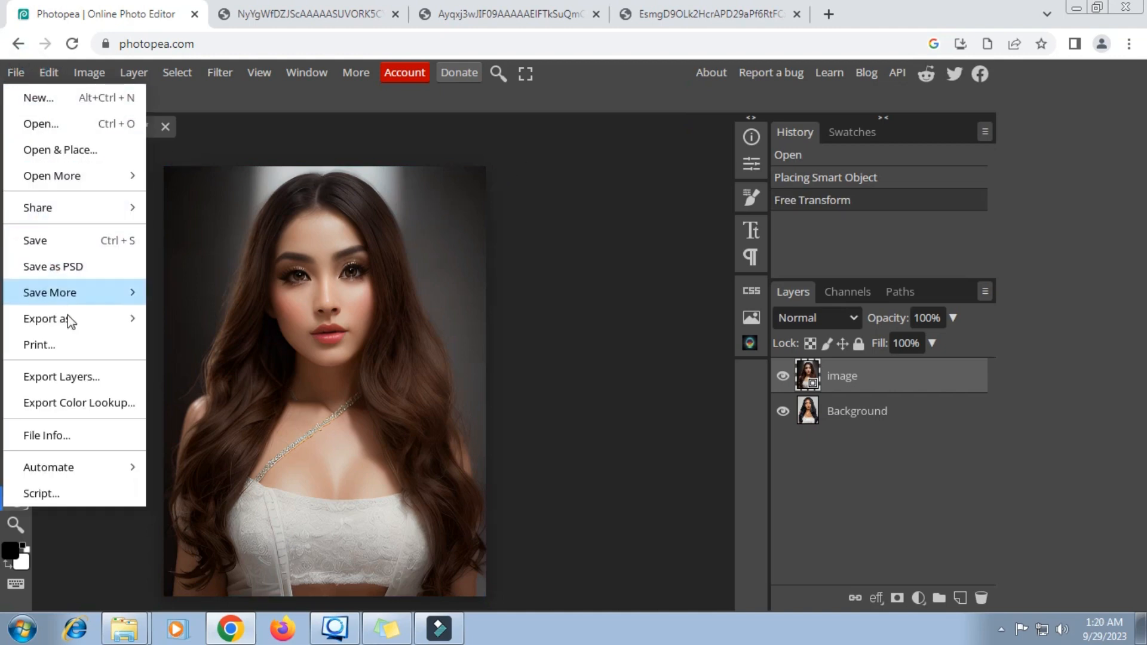
mouse_move(73, 319)
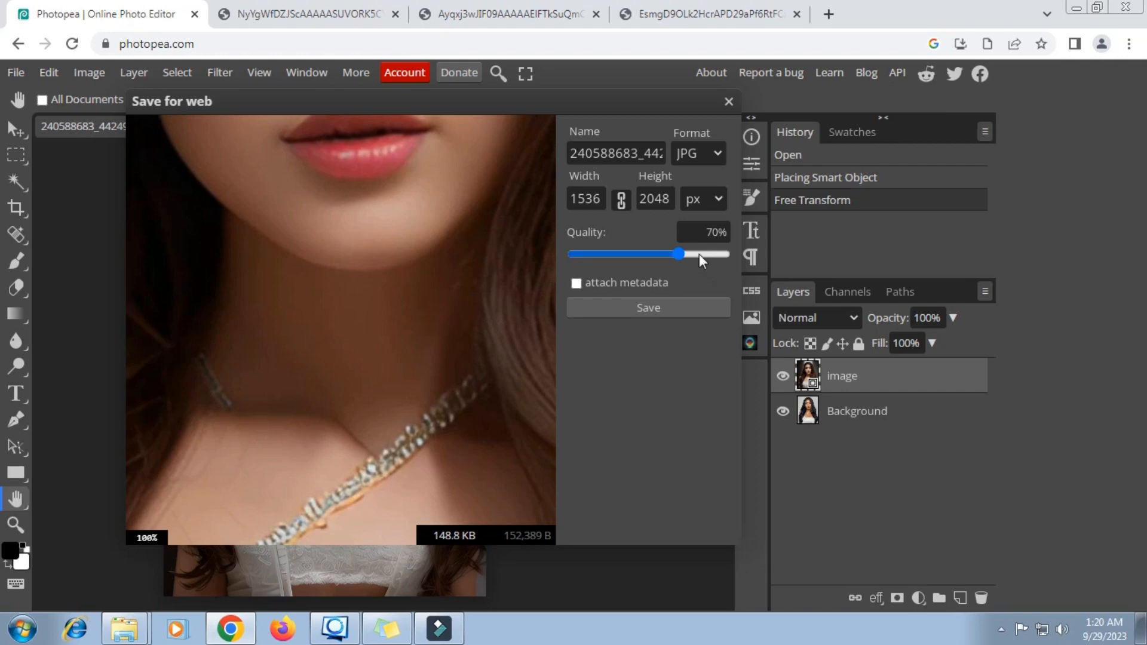
left_click_drag(681, 255, 693, 255)
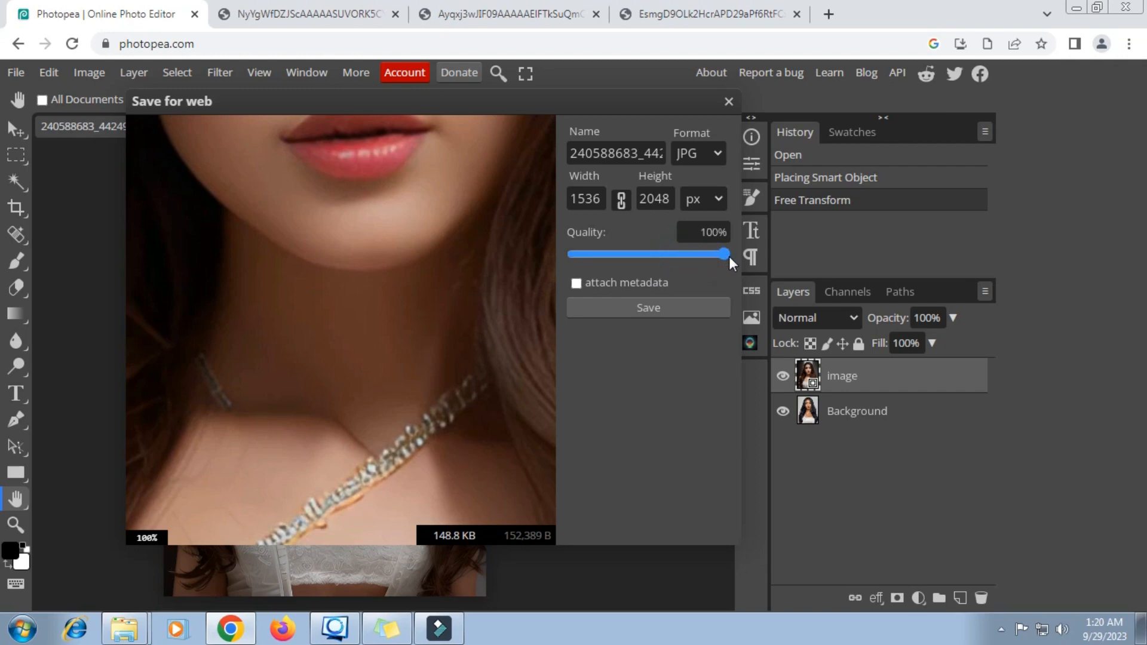
left_click(616, 150)
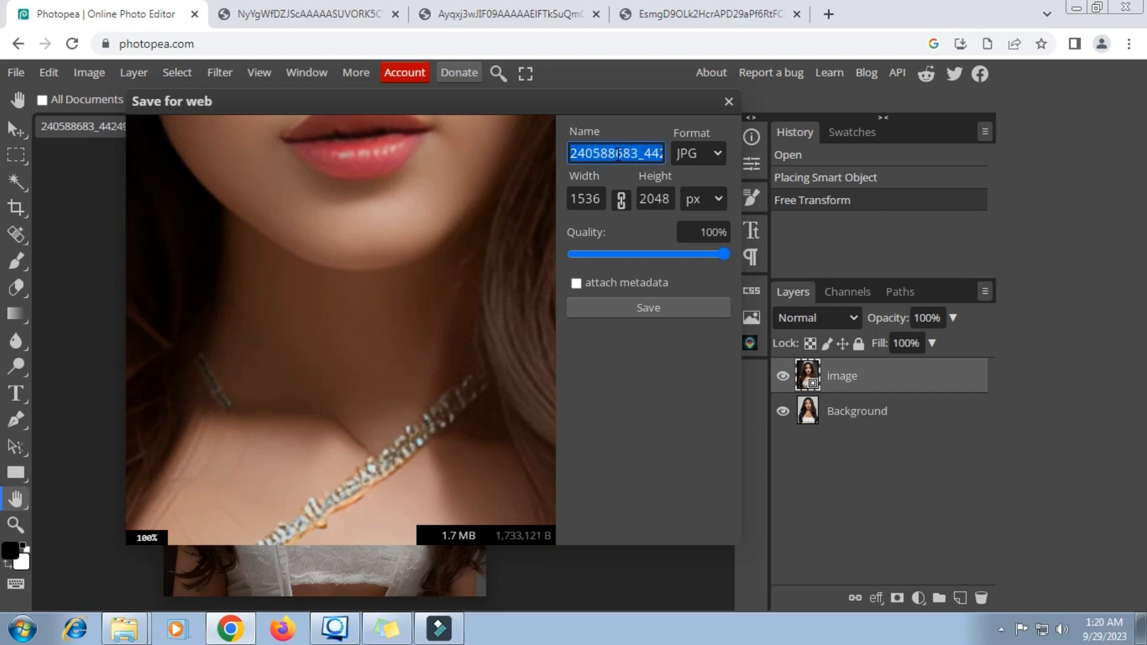
type("0")
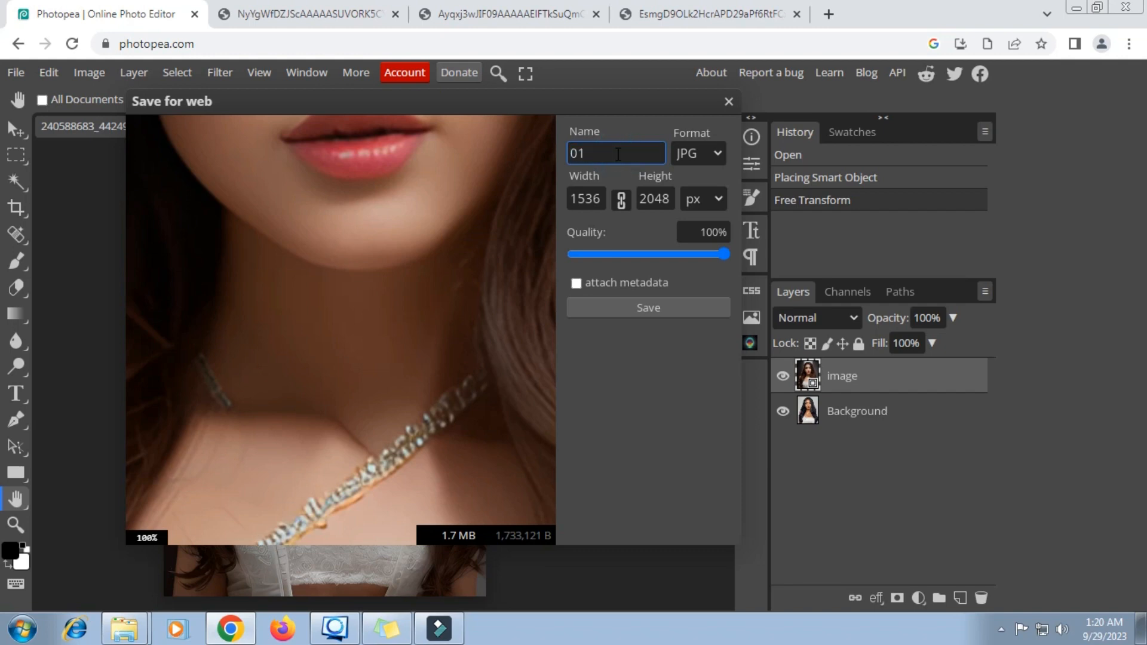
type("1")
left_click(659, 308)
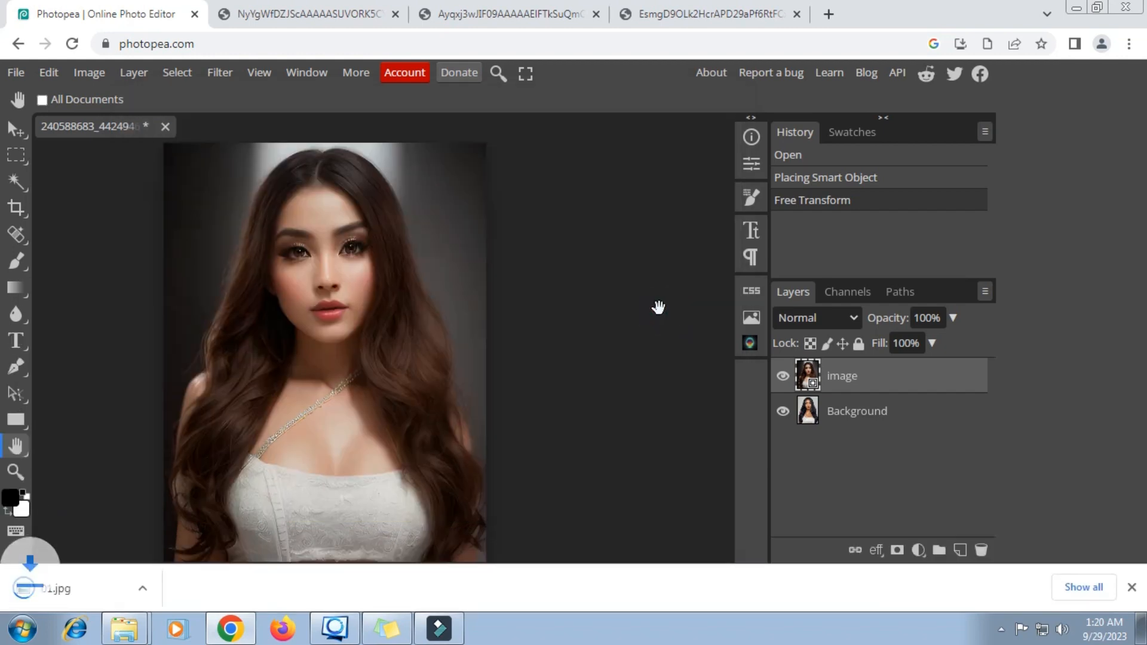